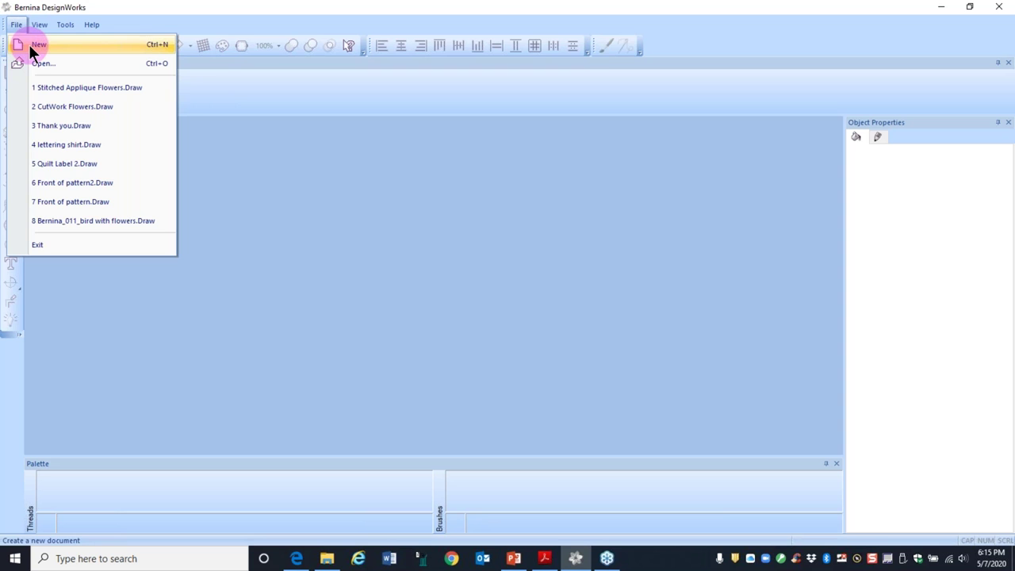
Step: Create a new design with the fabric set to <None> under Embroidery Normal
click(32, 48)
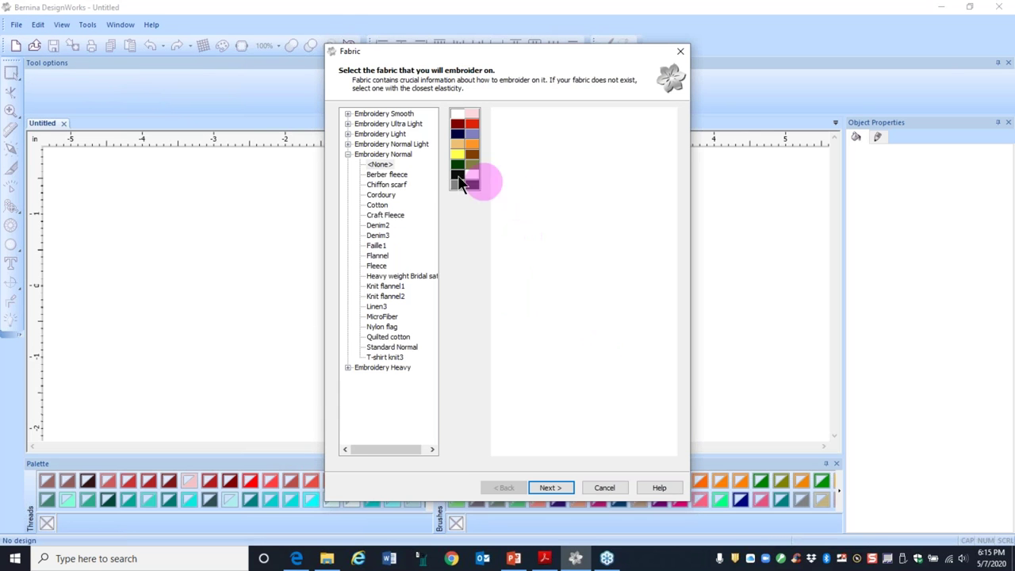
click(379, 165)
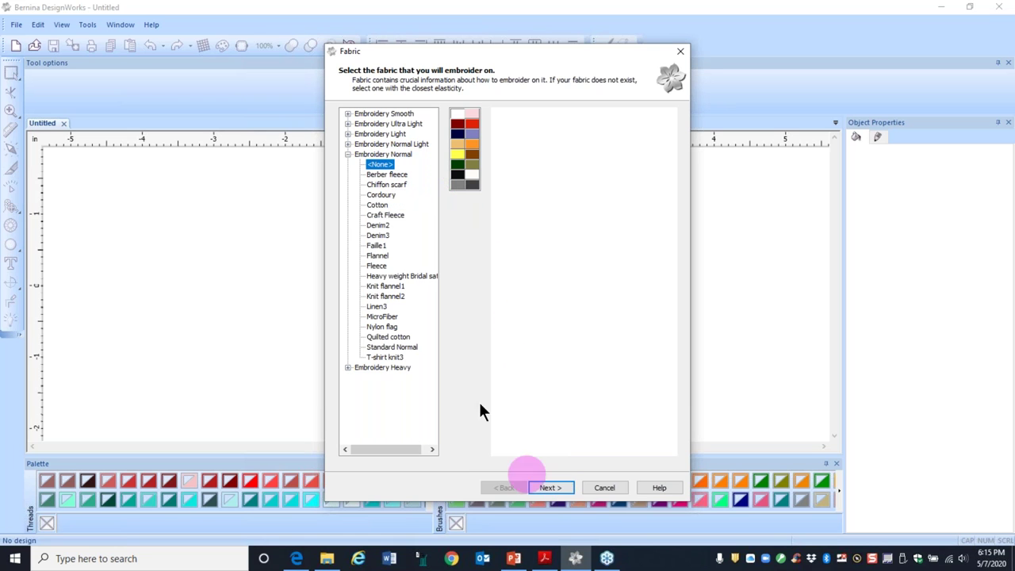
click(546, 488)
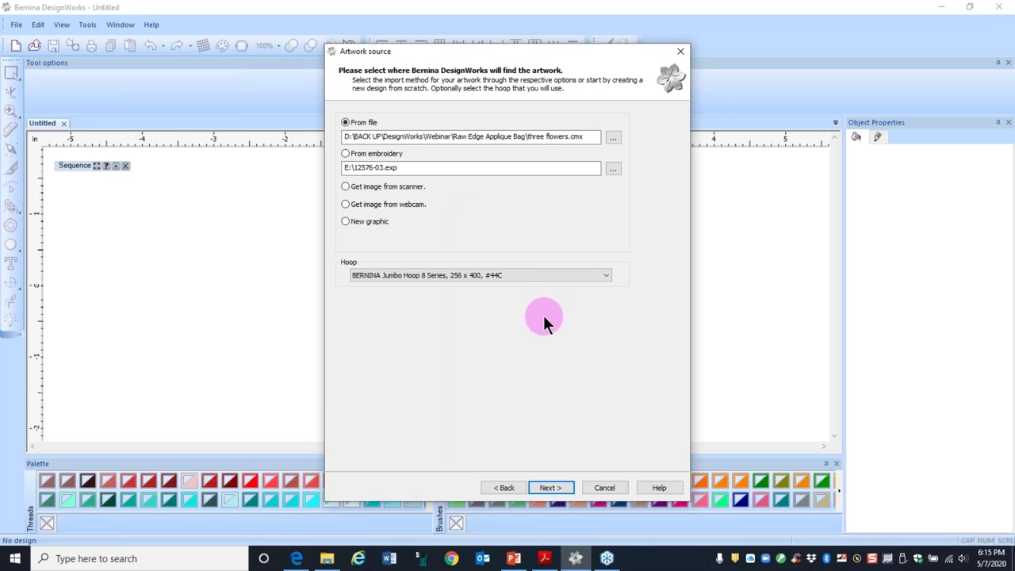
Step: Import three flowers.cmx from file as the artwork and finish the new design setup with the default color reduction
click(355, 136)
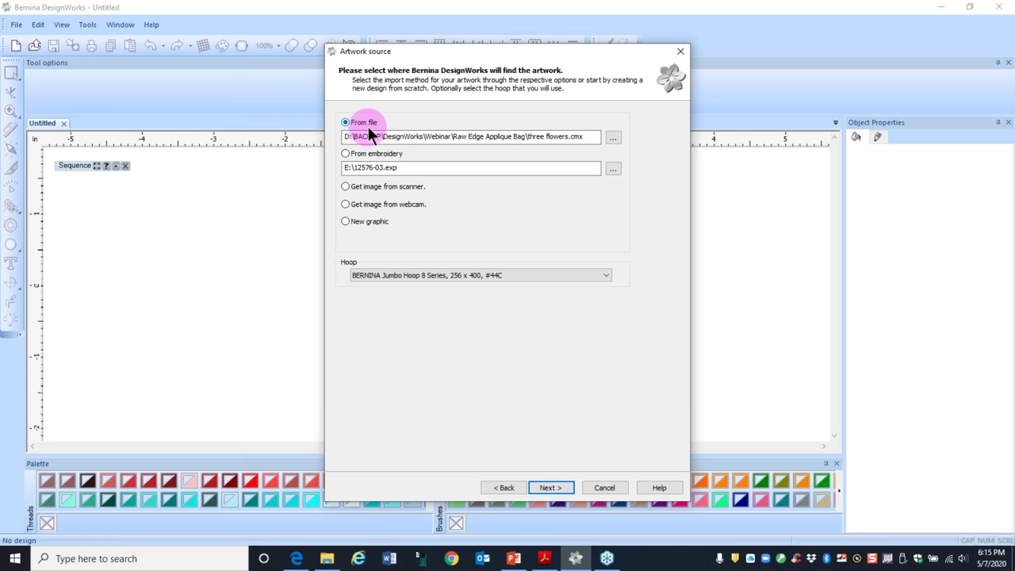
click(612, 139)
click(243, 170)
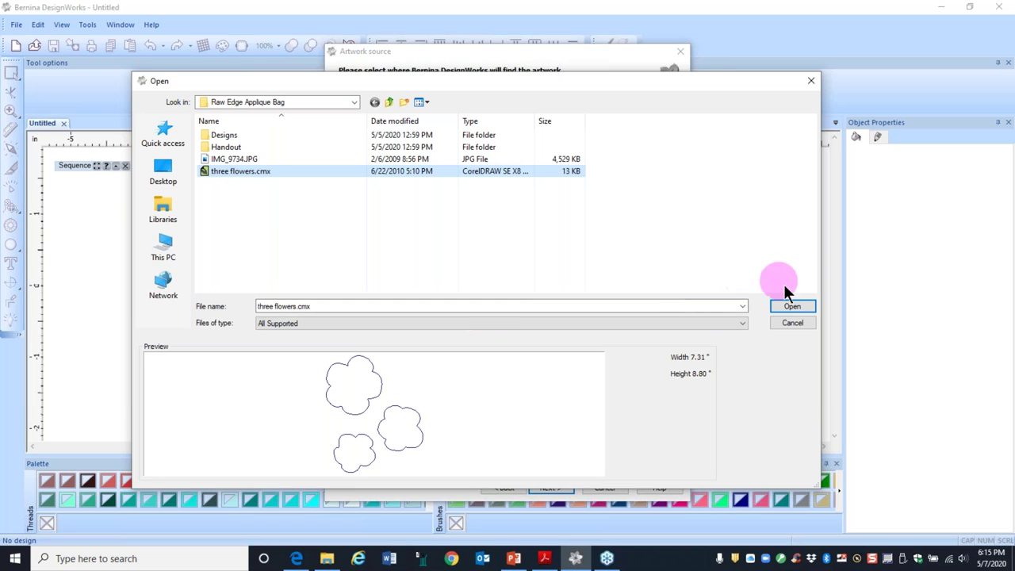
click(789, 309)
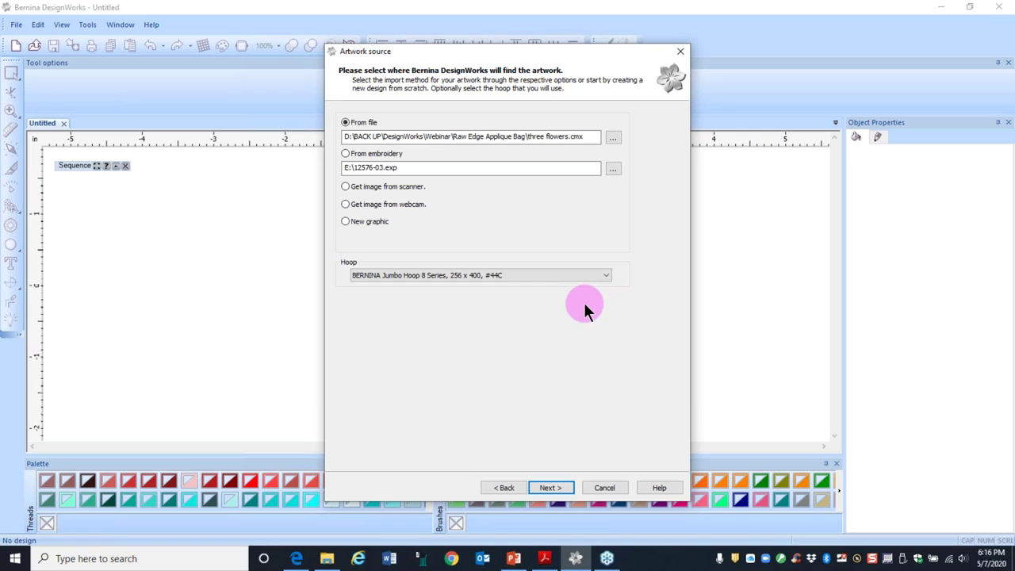
click(552, 489)
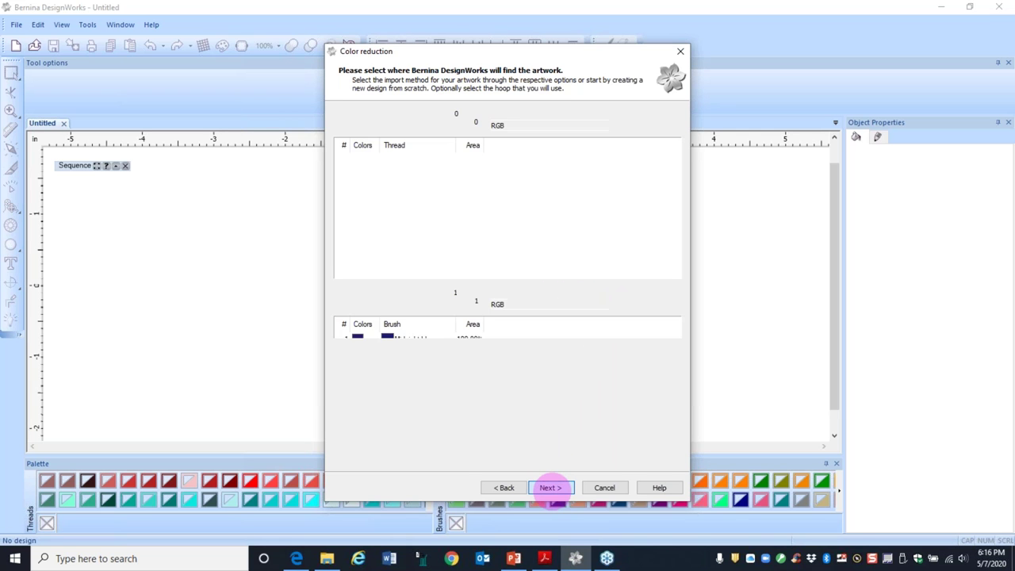
click(551, 487)
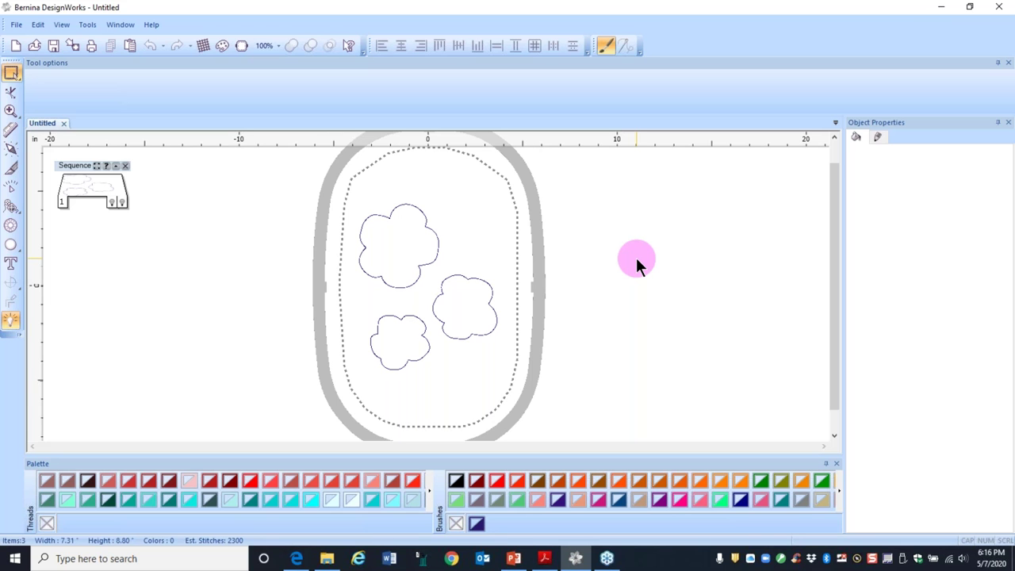
Step: Add an Autoborder of type Cut to the outside of all three flowers at a distance of 0.0 mm
key(ctrl+a)
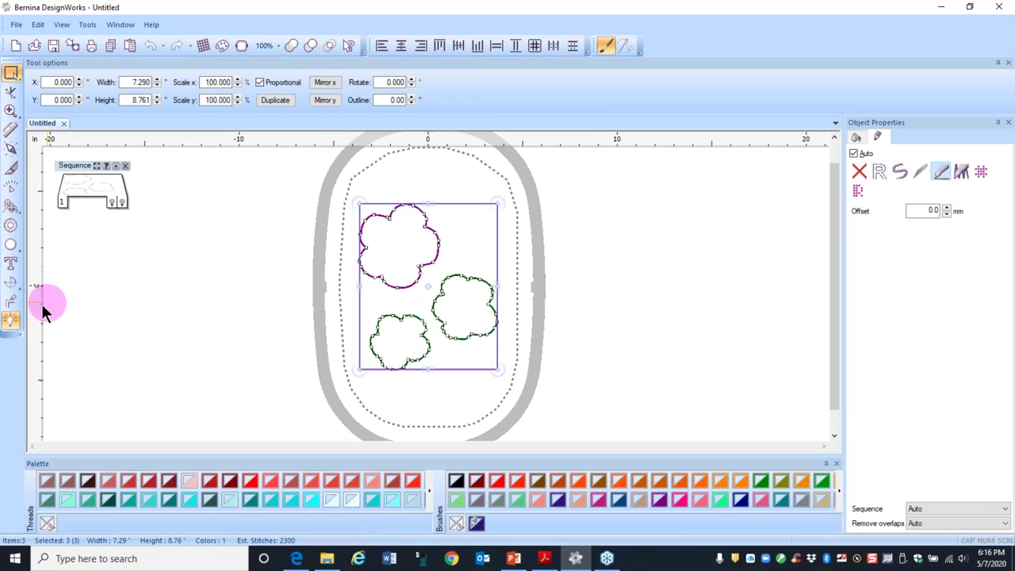
click(14, 309)
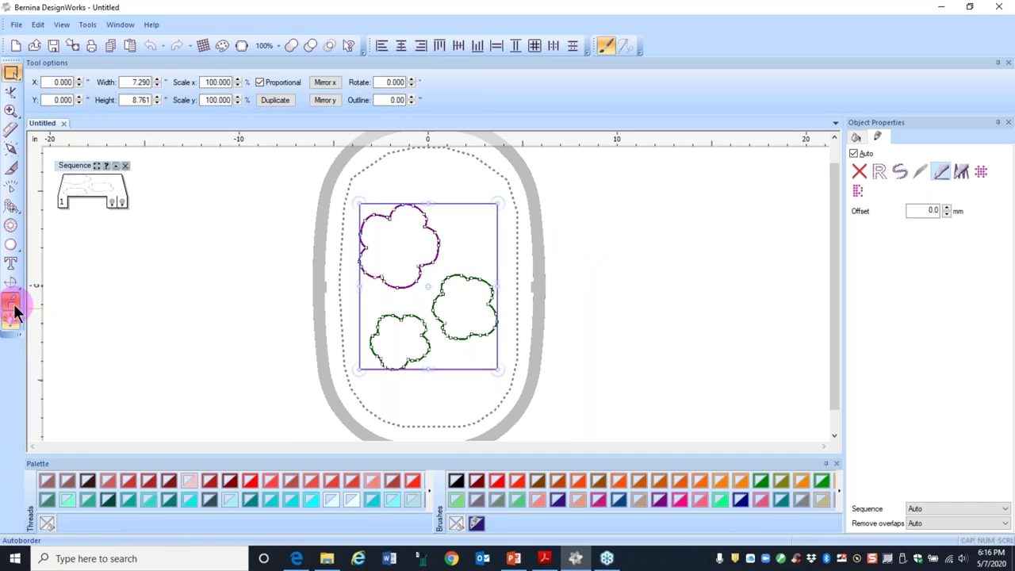
drag(513, 151, 665, 144)
click(632, 211)
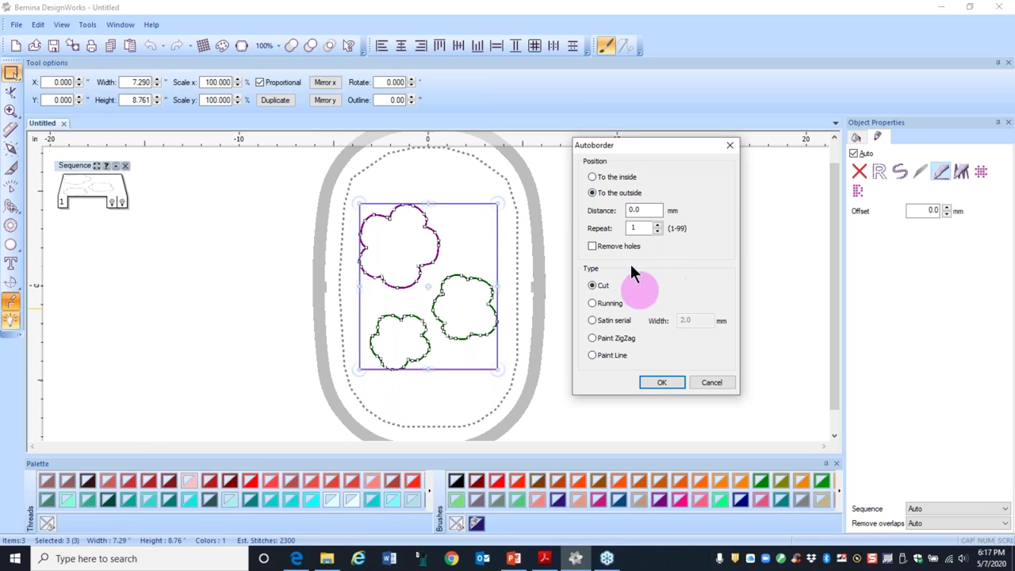
double_click(642, 209)
click(611, 193)
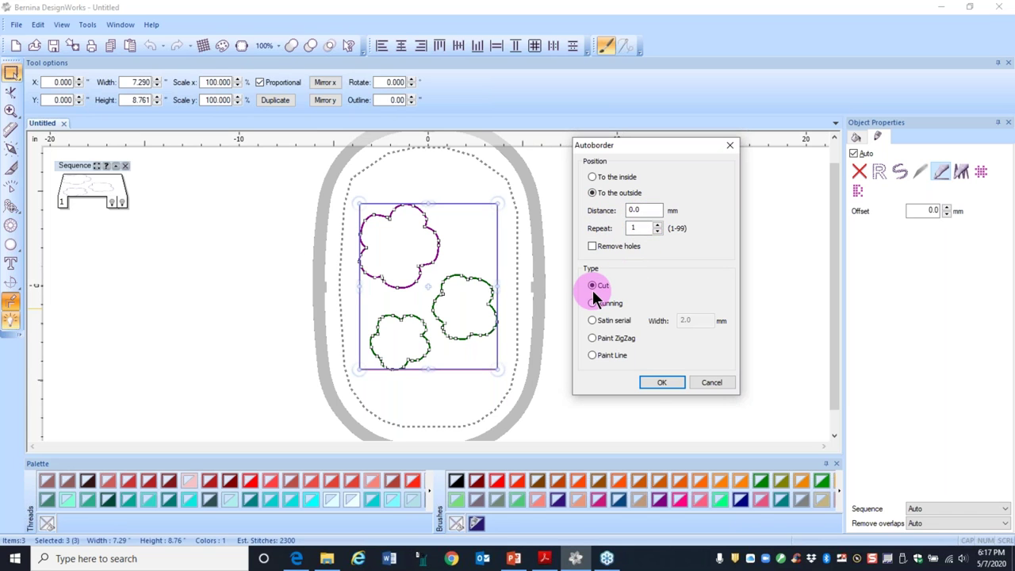
click(655, 382)
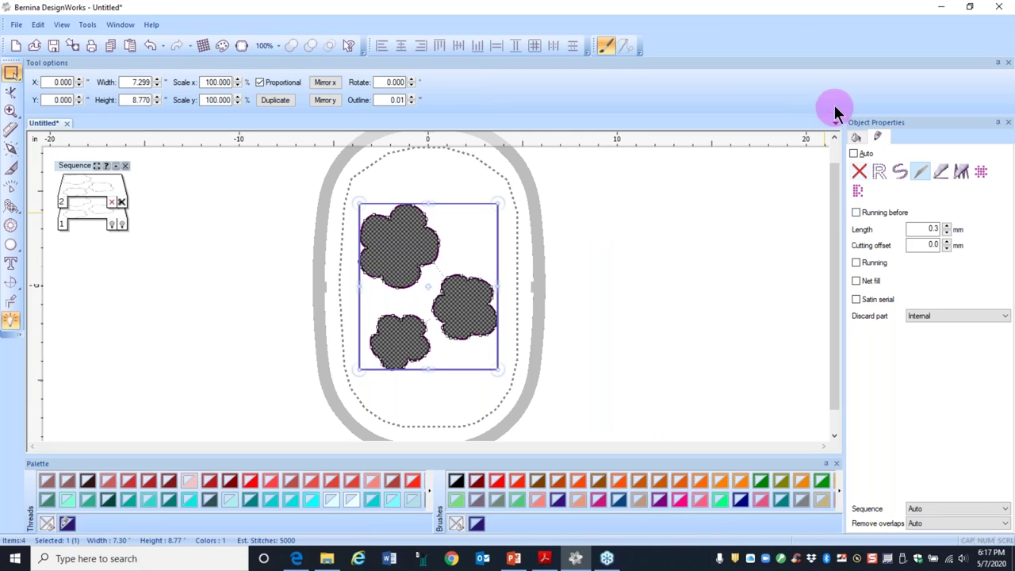
Step: Enable Running before on the cut border and set its offset to 1.0 mm, checking the result along the flower edges
click(855, 212)
click(855, 213)
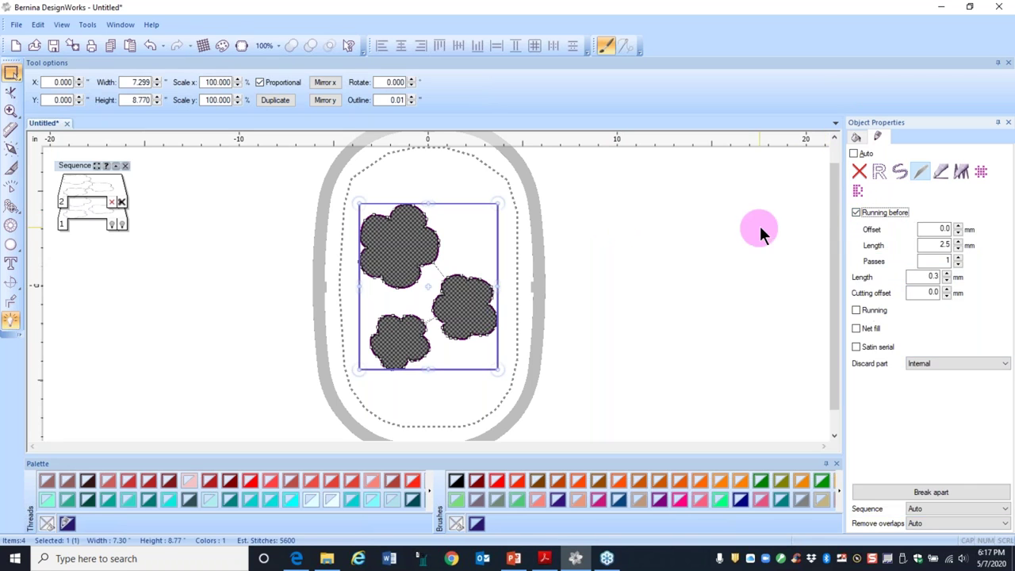
double_click(943, 229)
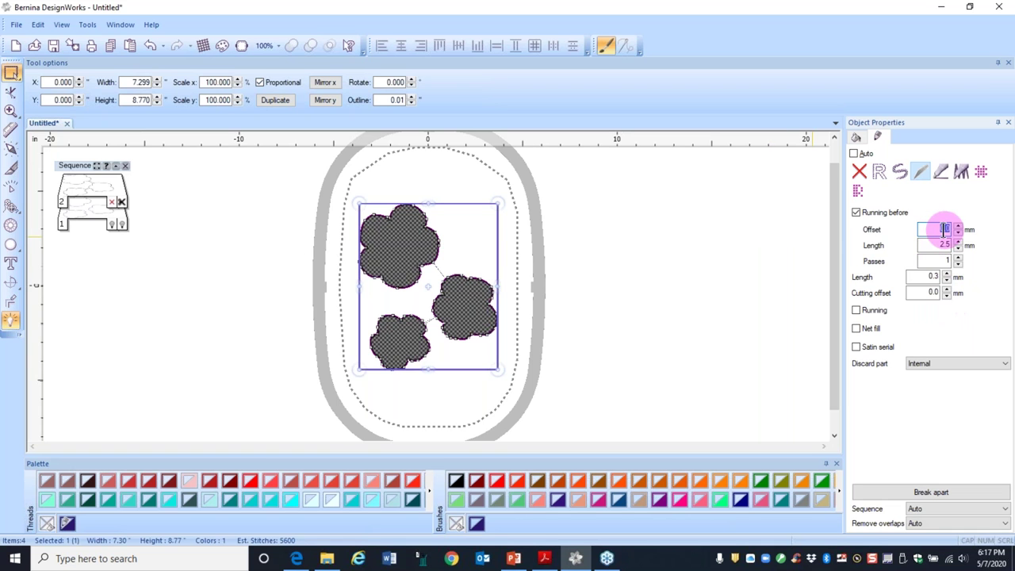
text(1.0)
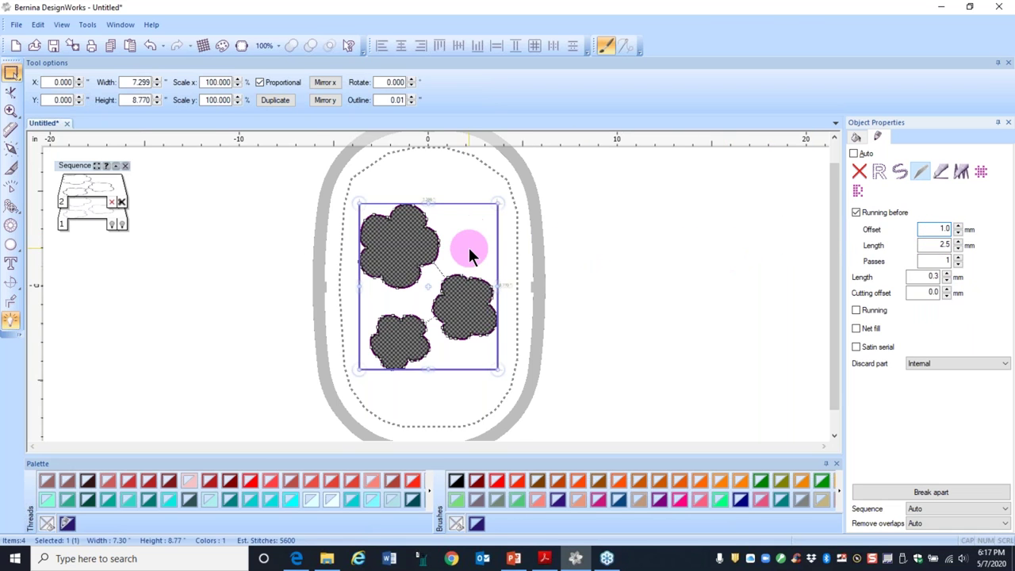
scroll(469, 248, up, 2)
scroll(412, 252, up, 3)
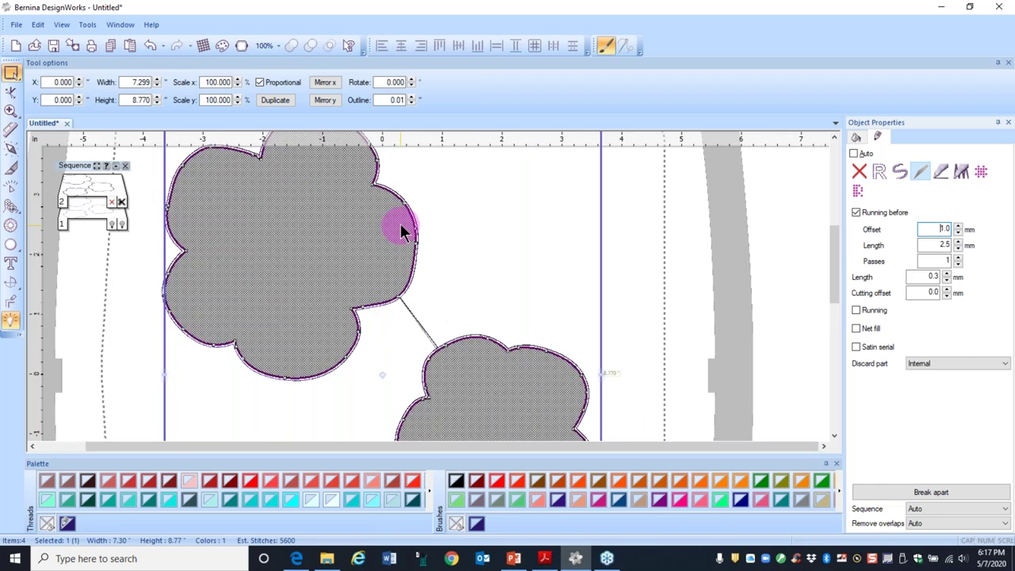
scroll(373, 171, up, 1)
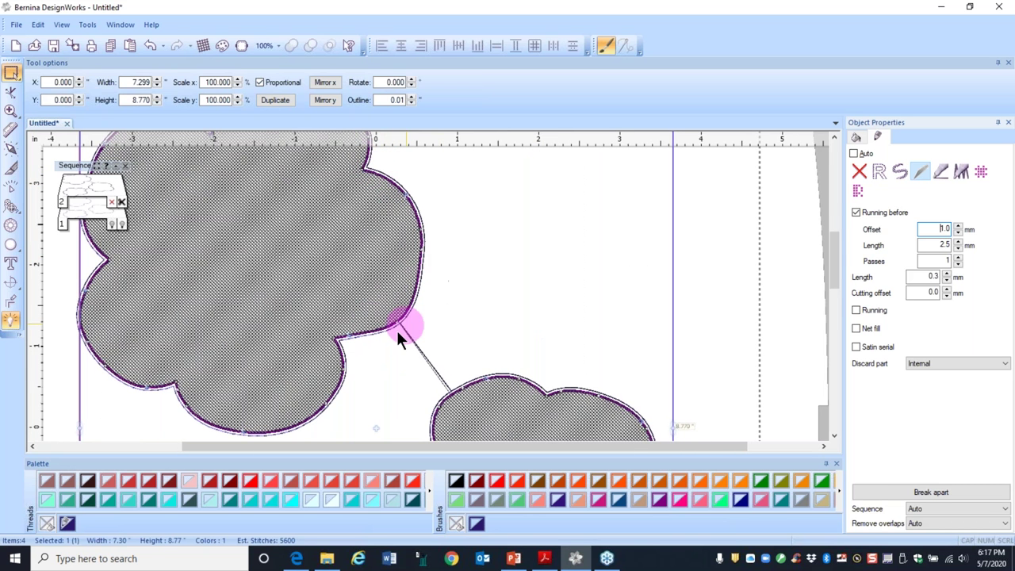
scroll(490, 235, down, 2)
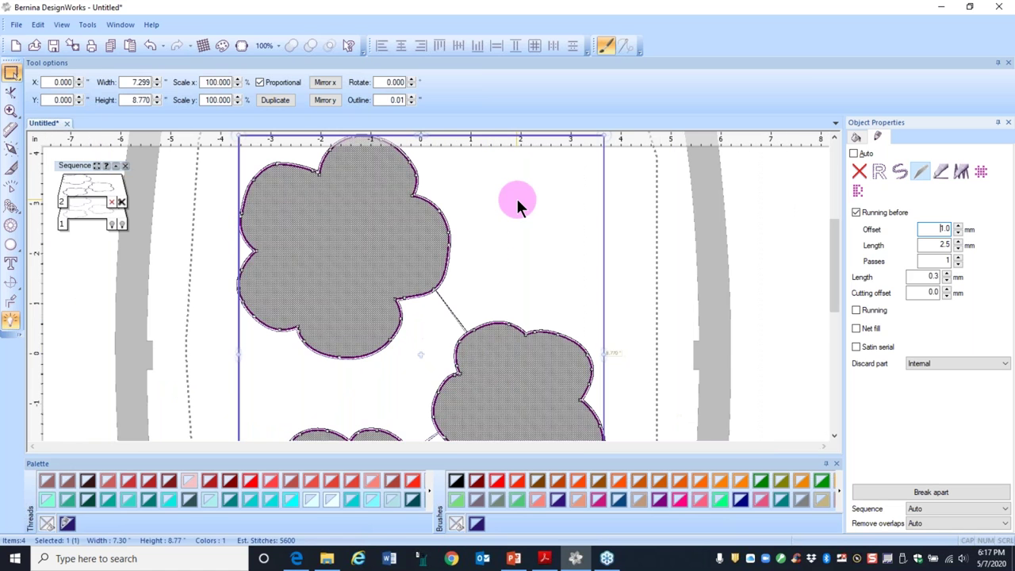
scroll(516, 198, down, 2)
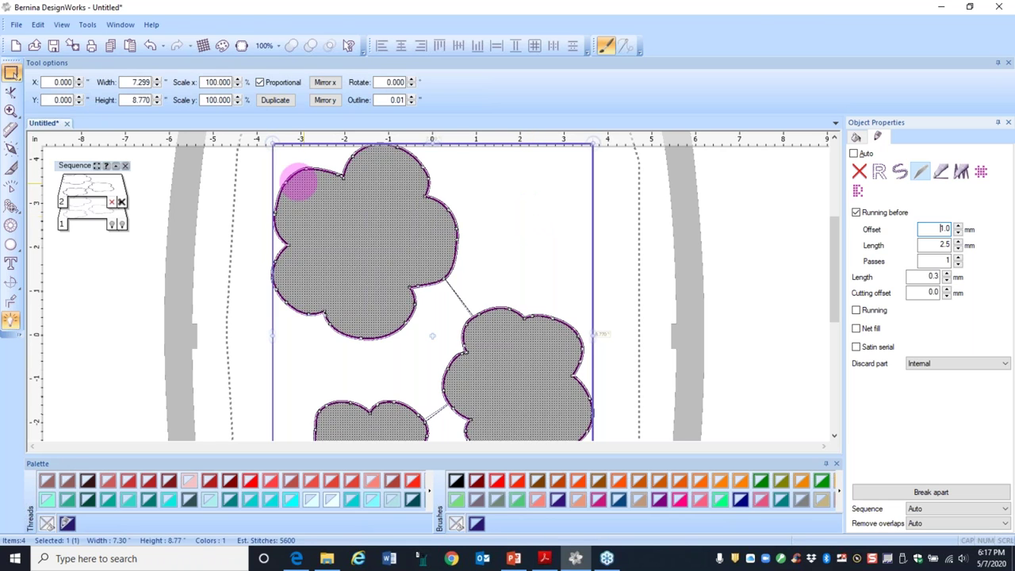
Step: Select the three original flower outlines and turn them into red running stitches
mouse_move(96, 221)
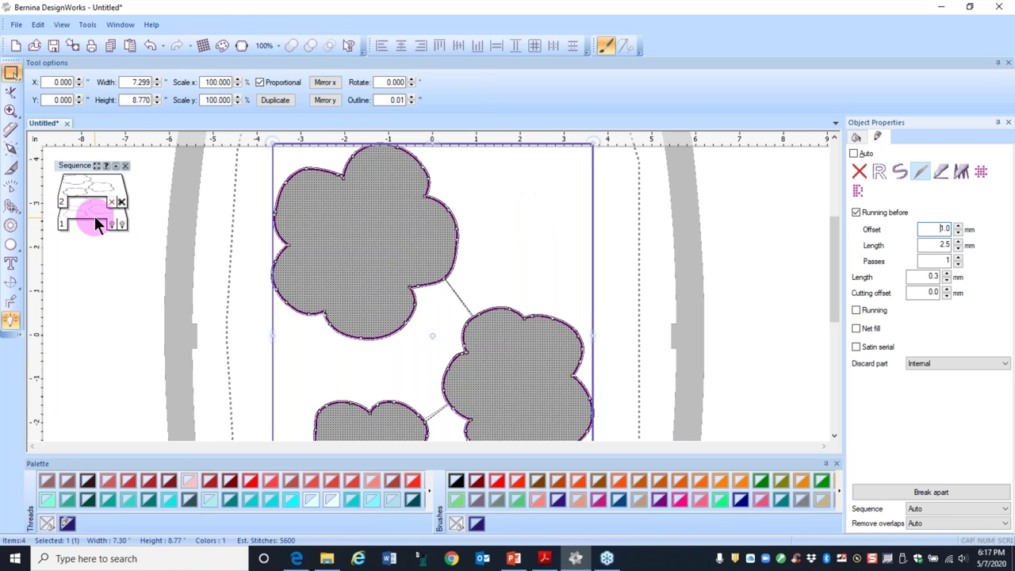
key(F4)
click(94, 214)
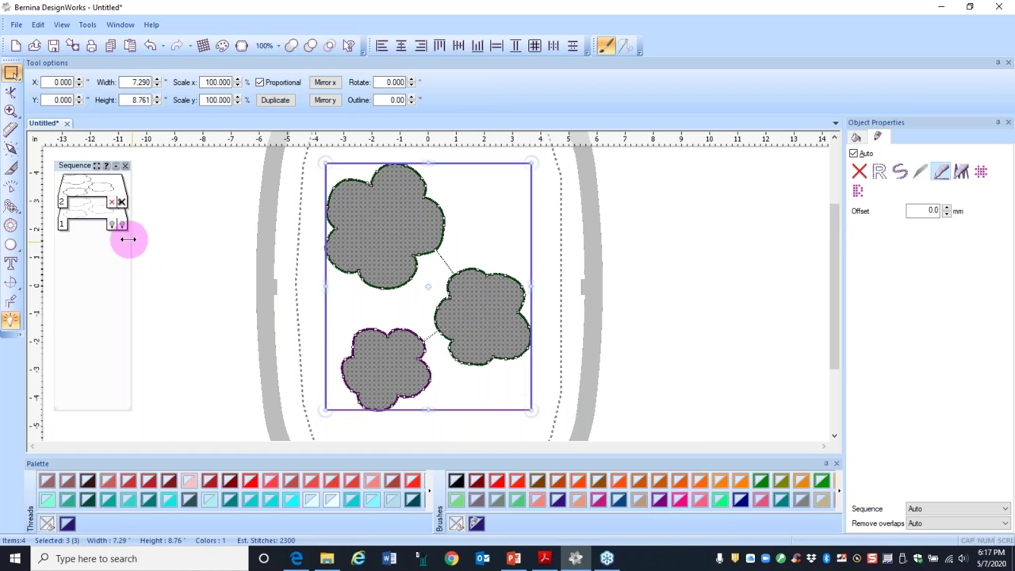
click(480, 529)
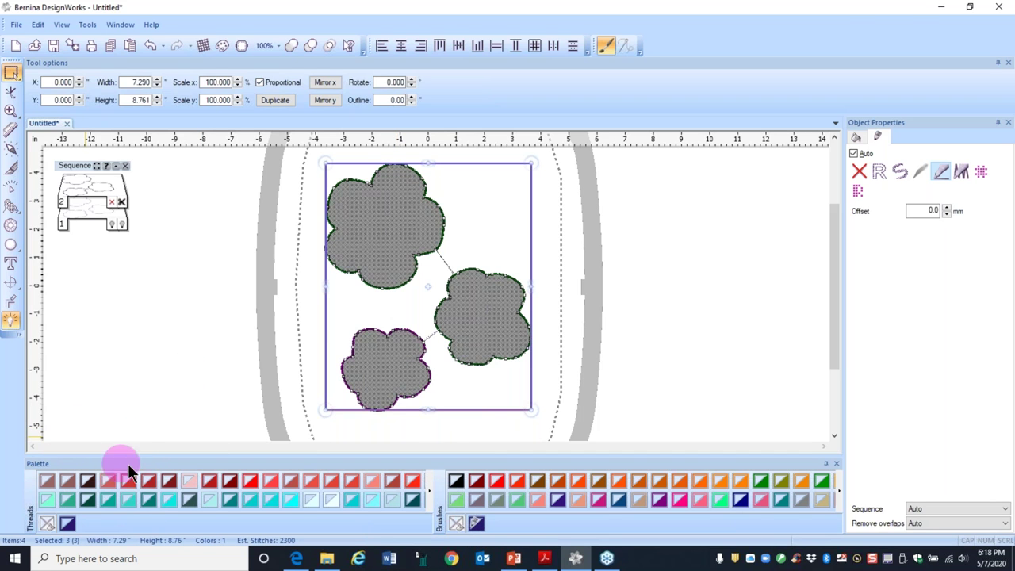
click(211, 483)
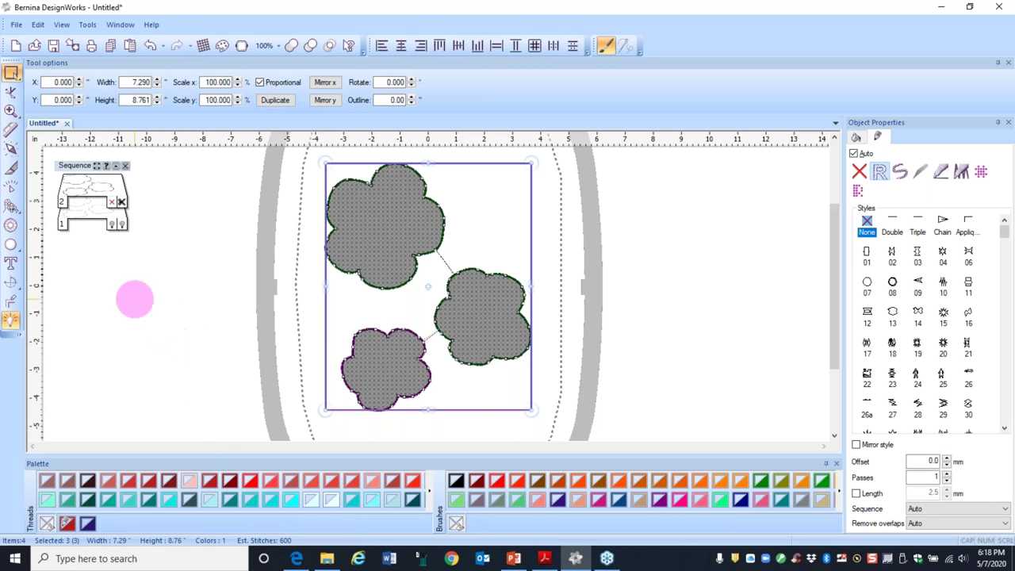
Step: Simulate the stitch order of the flowers with Slow redraw and close the simulator
scroll(85, 216, up, 4)
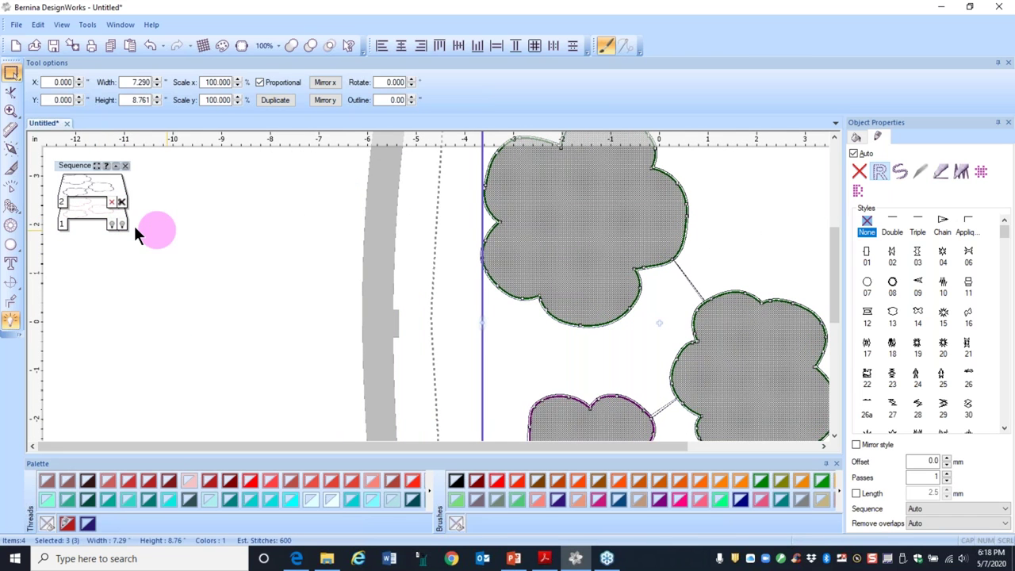
click(12, 189)
click(666, 205)
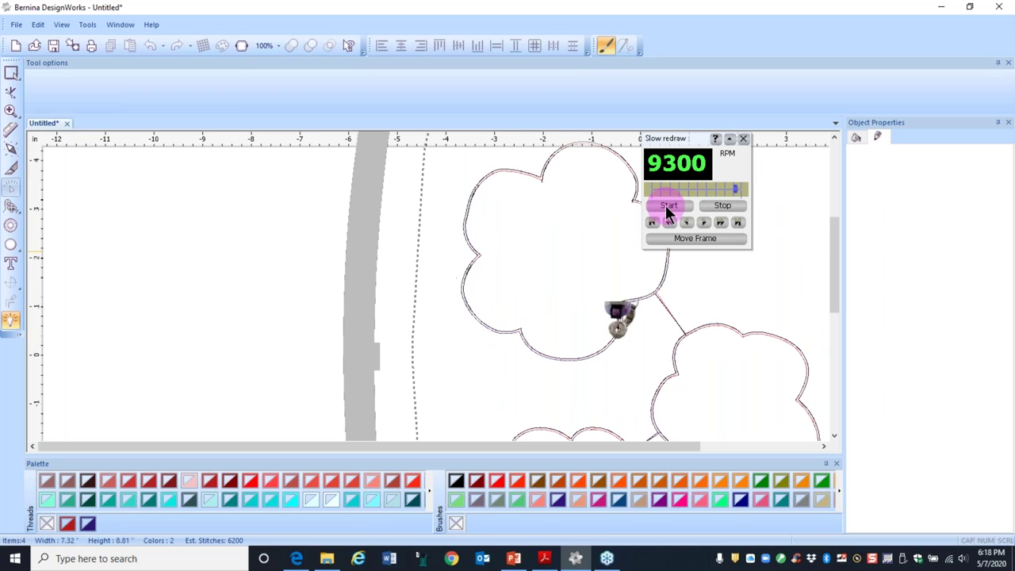
click(705, 208)
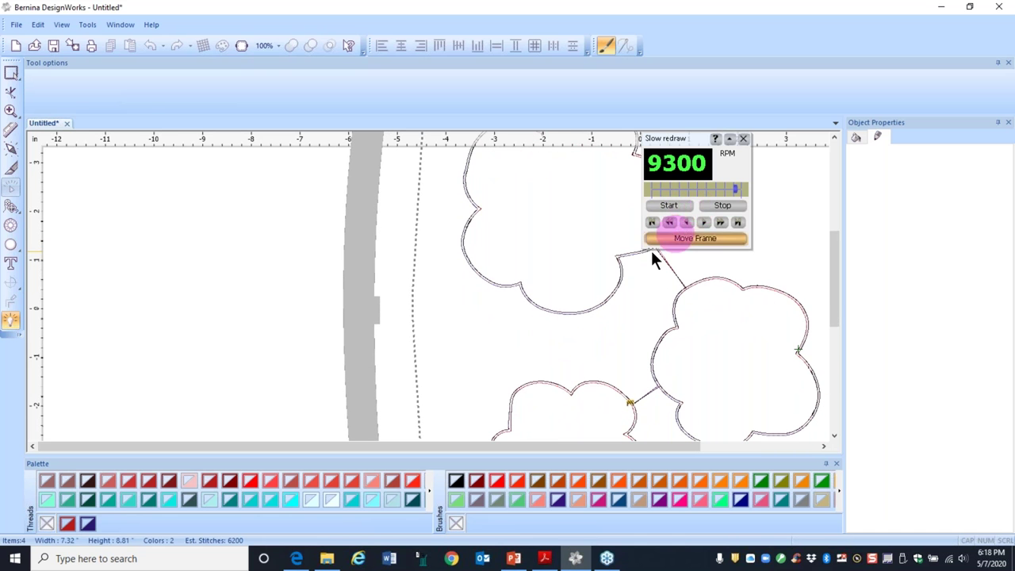
click(745, 139)
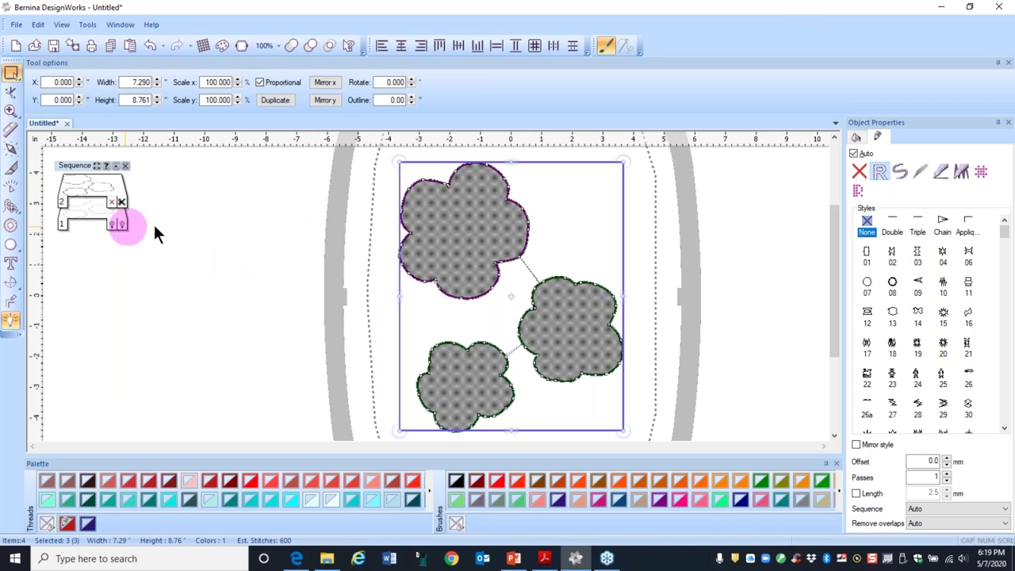
Step: Delete the cut border of the flowers from the stitching sequence
click(88, 188)
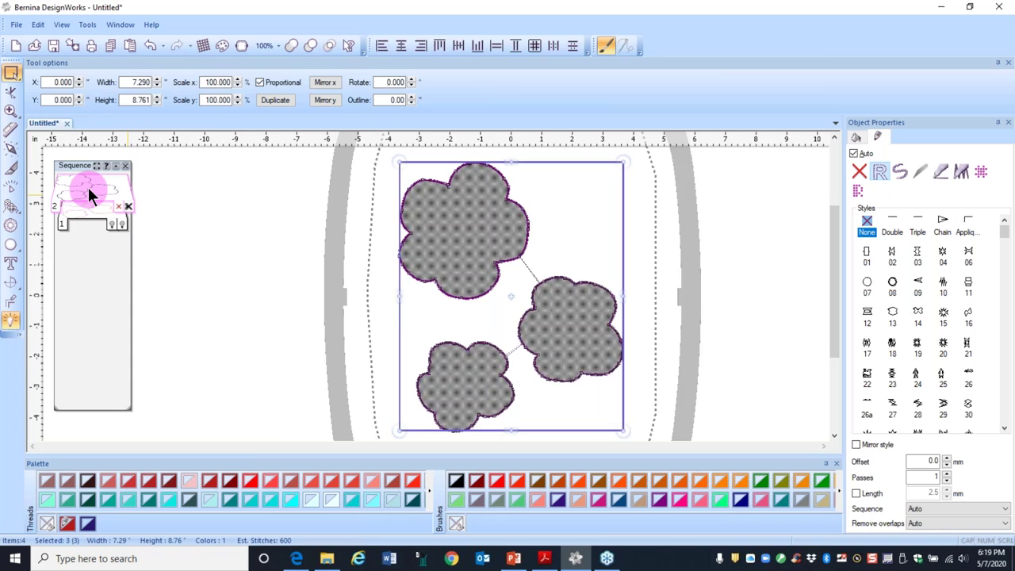
click(117, 221)
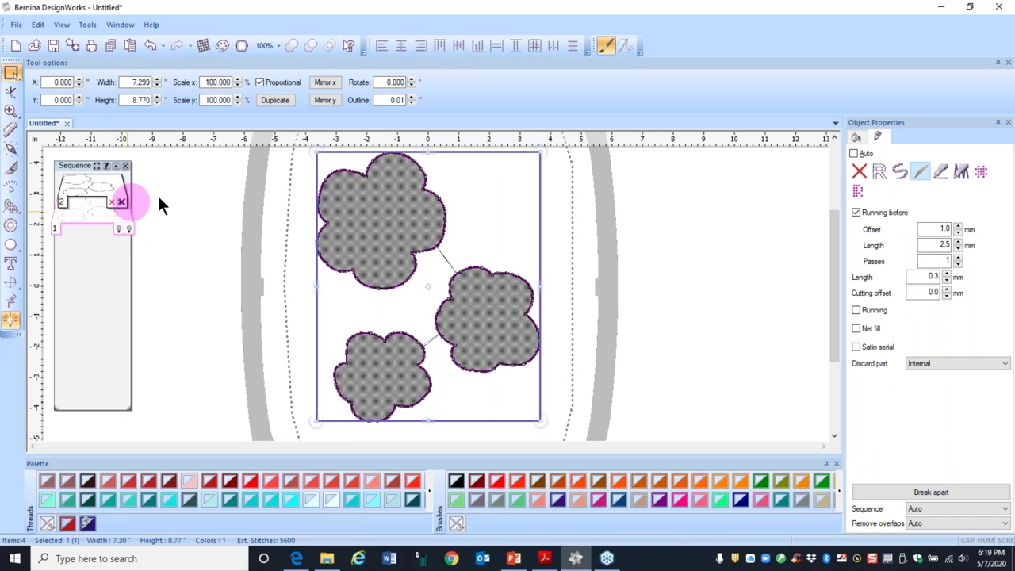
click(118, 195)
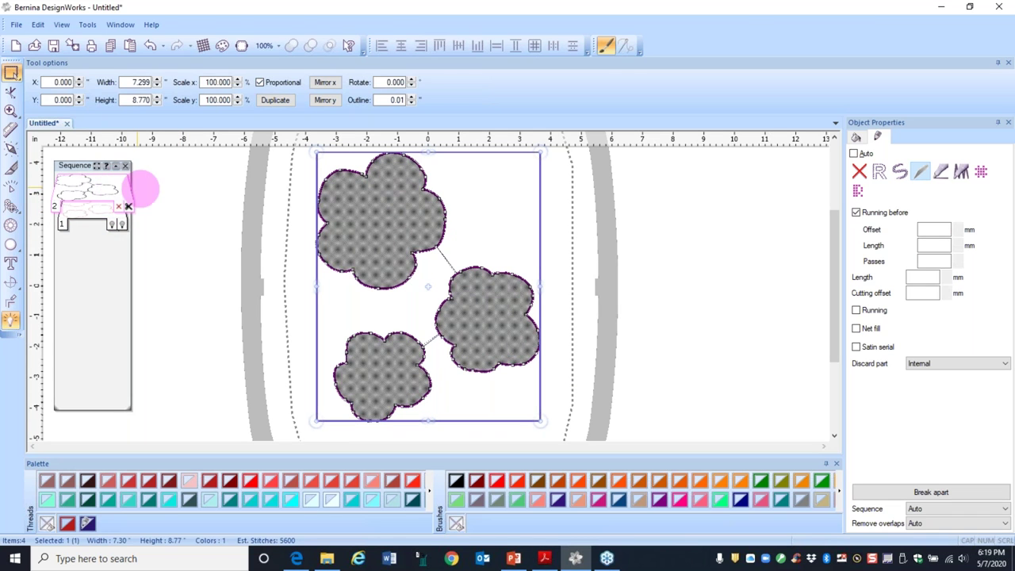
key(Delete)
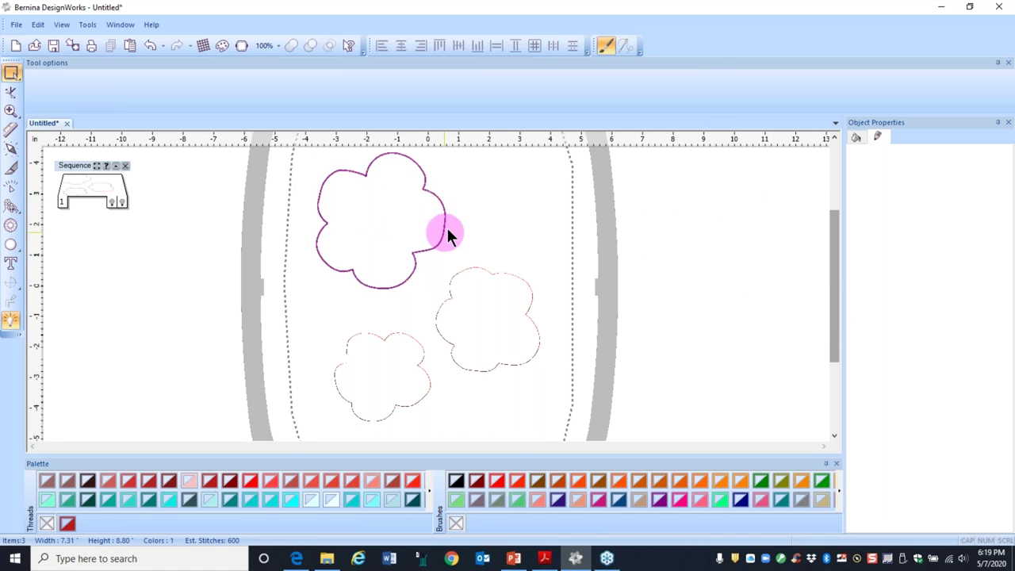
Step: Set the running stitch offset of all three flowers to -4 mm
scroll(440, 210, down, 2)
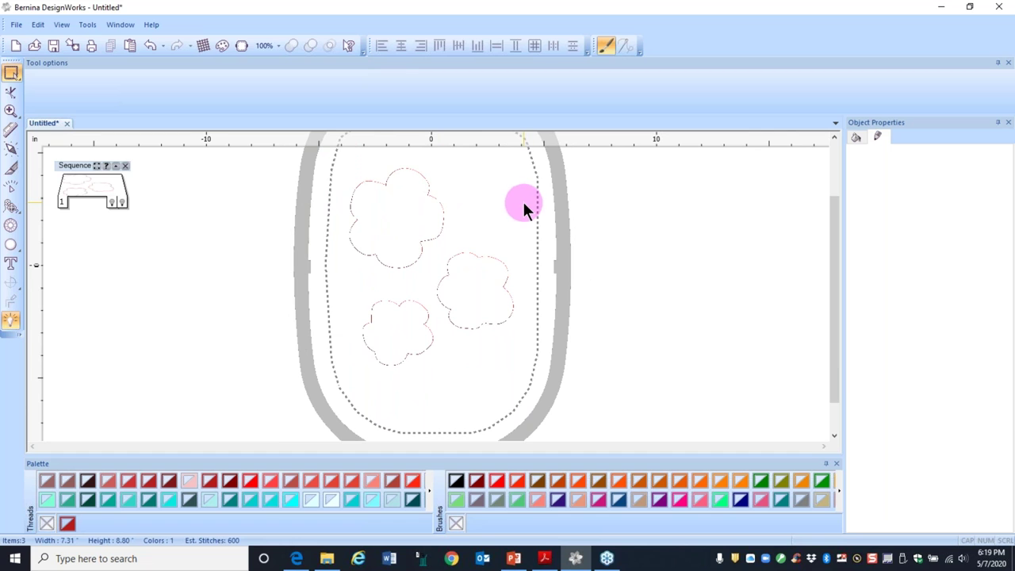
key(ctrl+a)
click(928, 461)
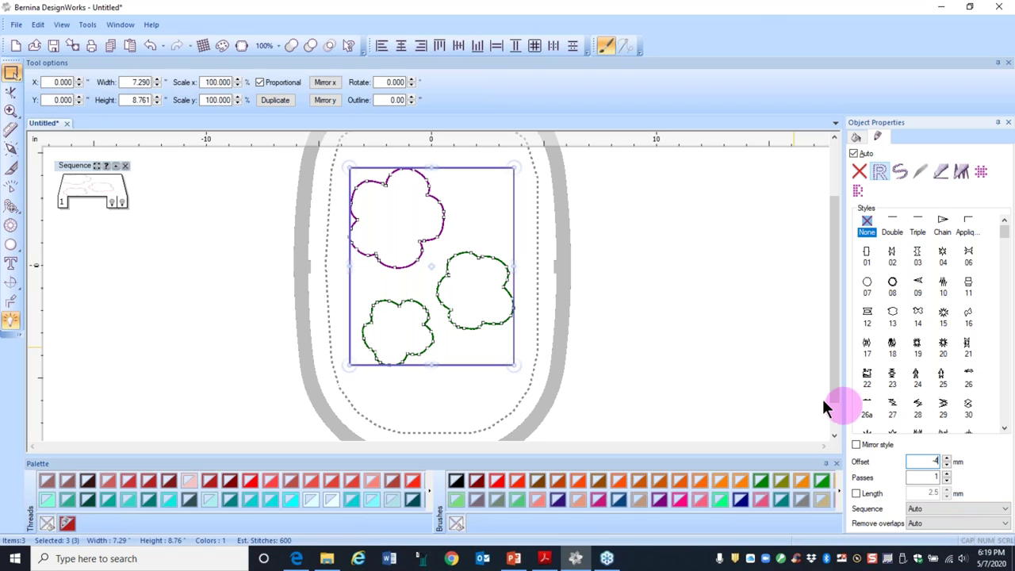
text(4)
key(Return)
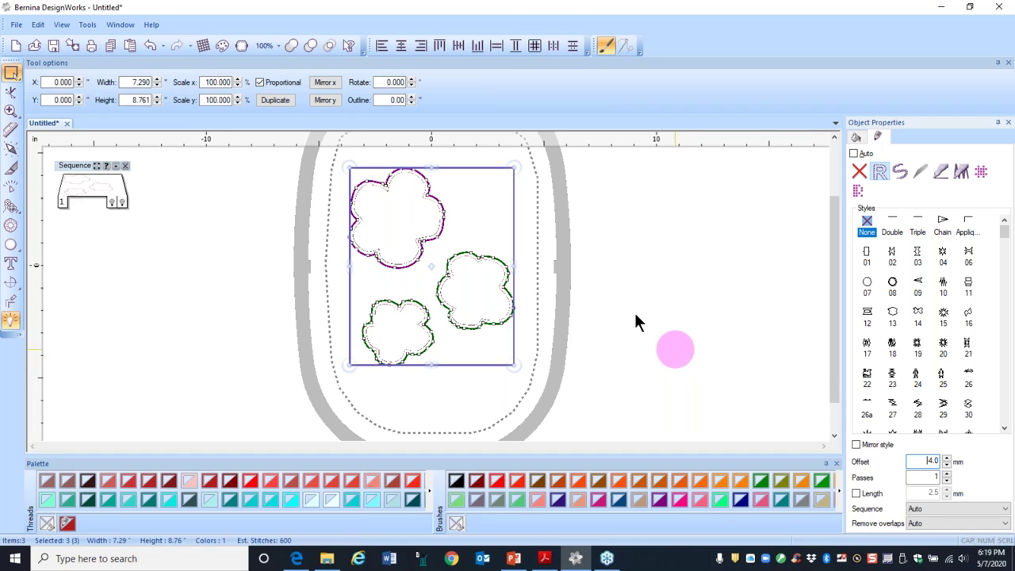
Step: Draw a smaller freehand flower about 3.27 by 3.33 inches inside the large upper flower, with smoothness level 10
scroll(455, 247, up, 3)
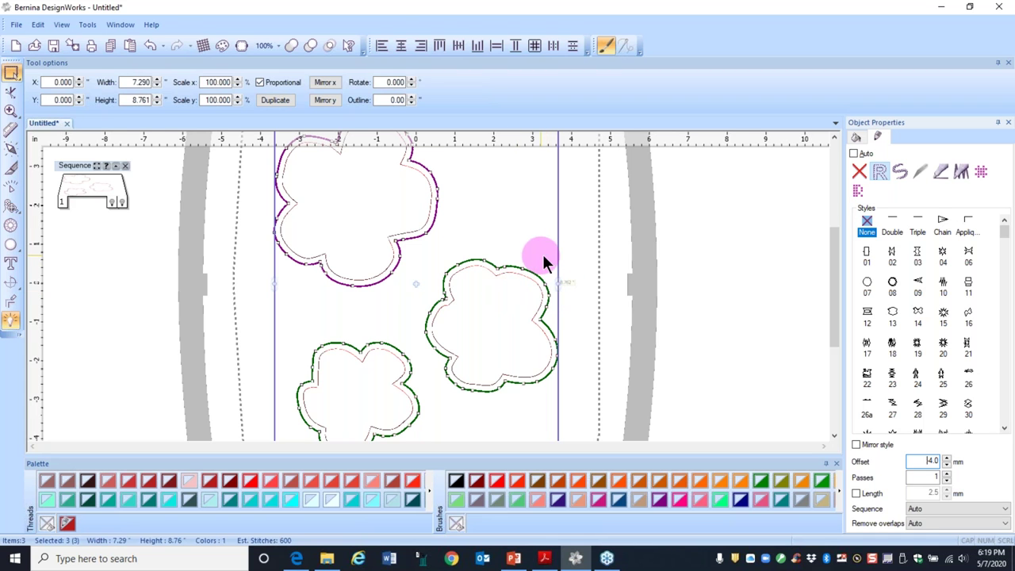
scroll(486, 234, down, 1)
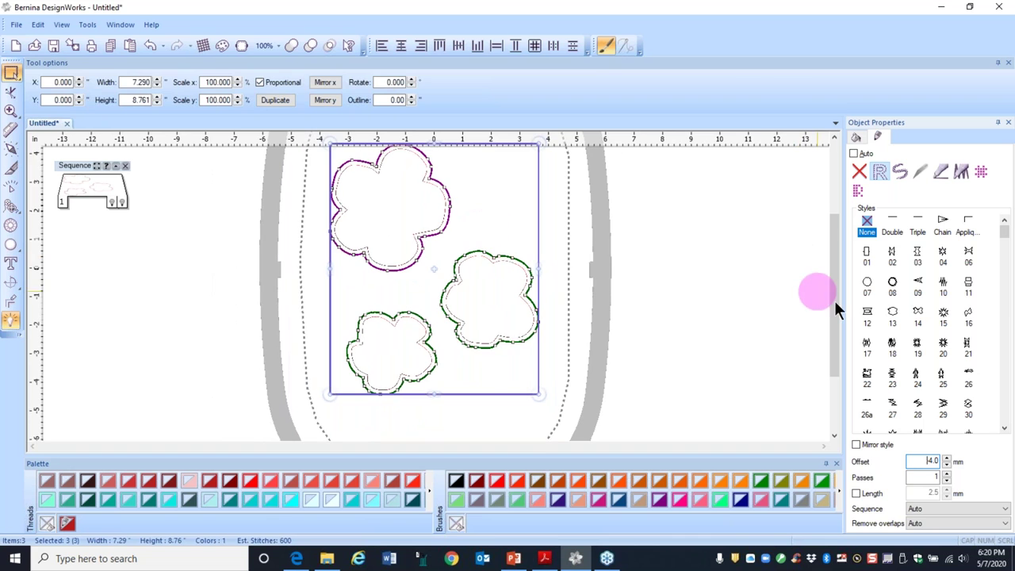
drag(838, 306, 825, 283)
click(639, 235)
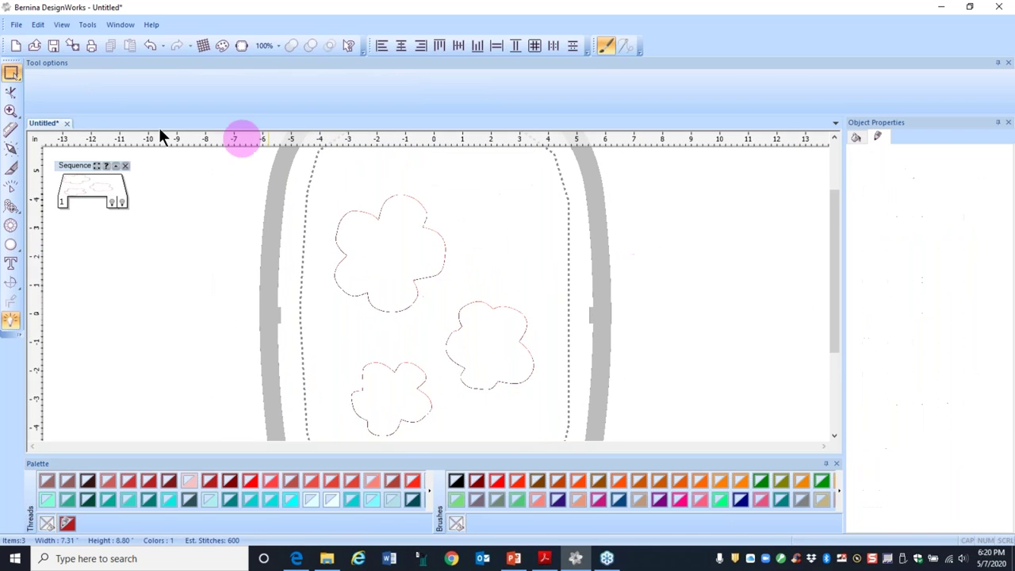
click(10, 110)
drag(308, 186, 470, 327)
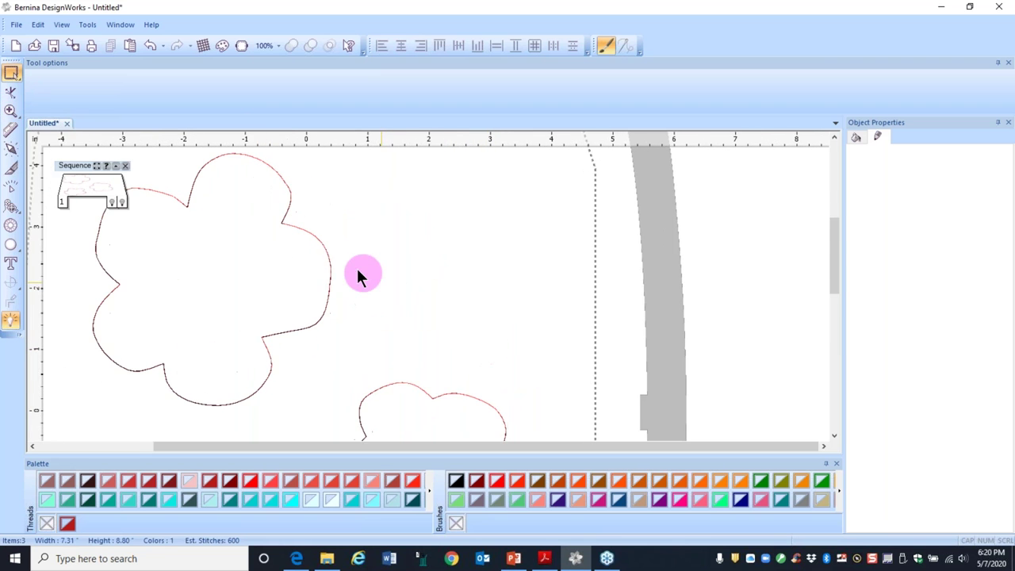
drag(355, 448, 195, 409)
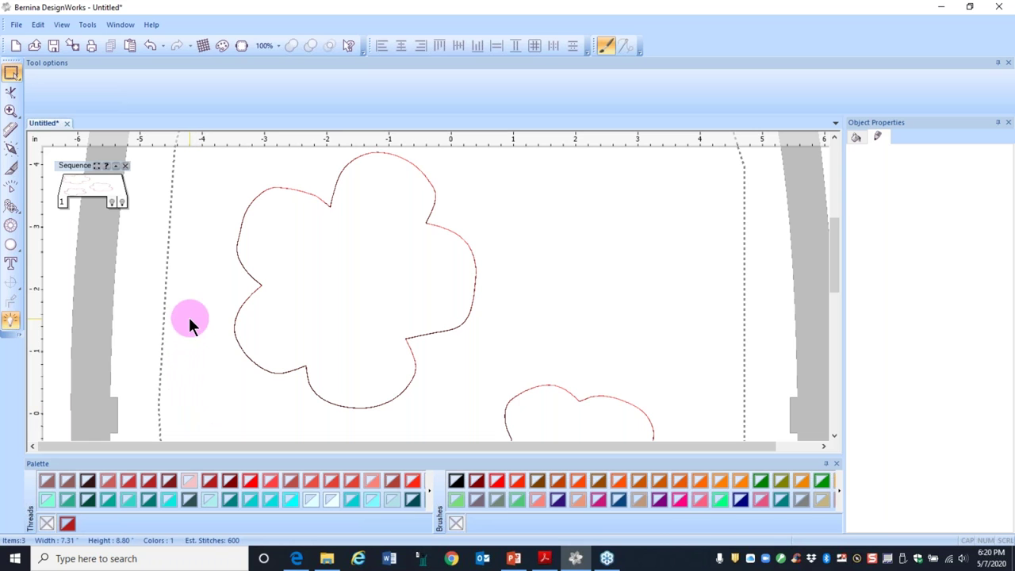
click(14, 210)
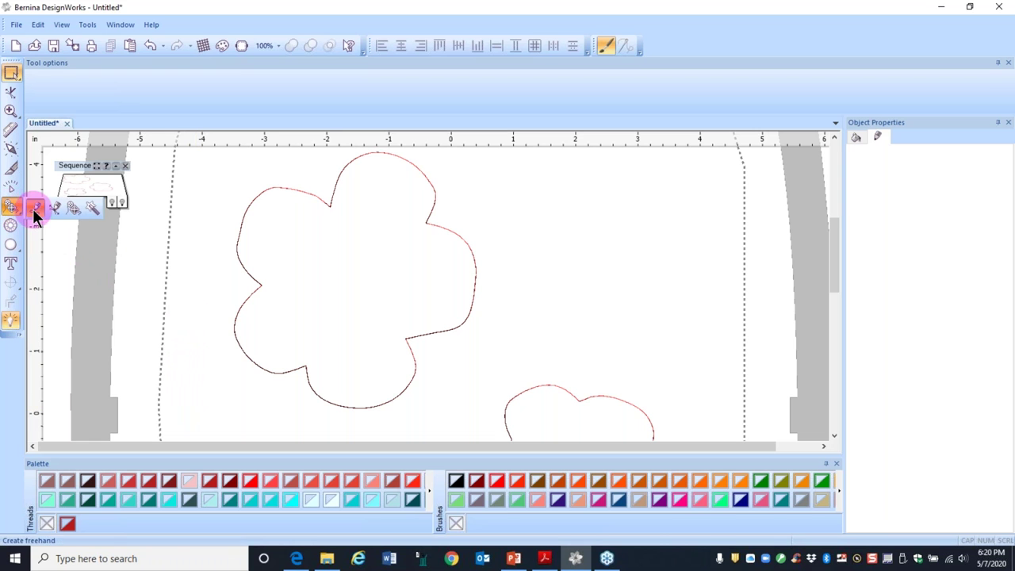
click(33, 209)
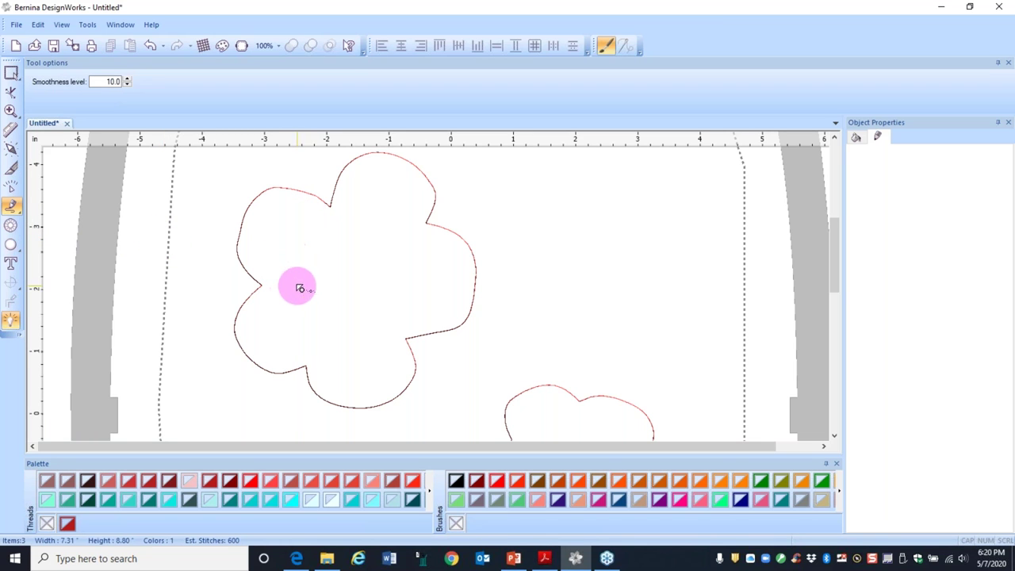
mouse_move(284, 279)
mouse_down()
mouse_move(261, 228)
mouse_move(272, 215)
mouse_move(312, 216)
mouse_move(344, 234)
mouse_move(357, 193)
mouse_move(390, 185)
mouse_move(406, 203)
mouse_move(404, 249)
mouse_move(440, 263)
mouse_move(451, 299)
mouse_move(416, 319)
mouse_move(390, 318)
mouse_move(396, 367)
mouse_move(387, 380)
mouse_move(349, 391)
mouse_move(331, 338)
mouse_move(310, 352)
mouse_move(257, 343)
mouse_move(288, 287)
mouse_up()
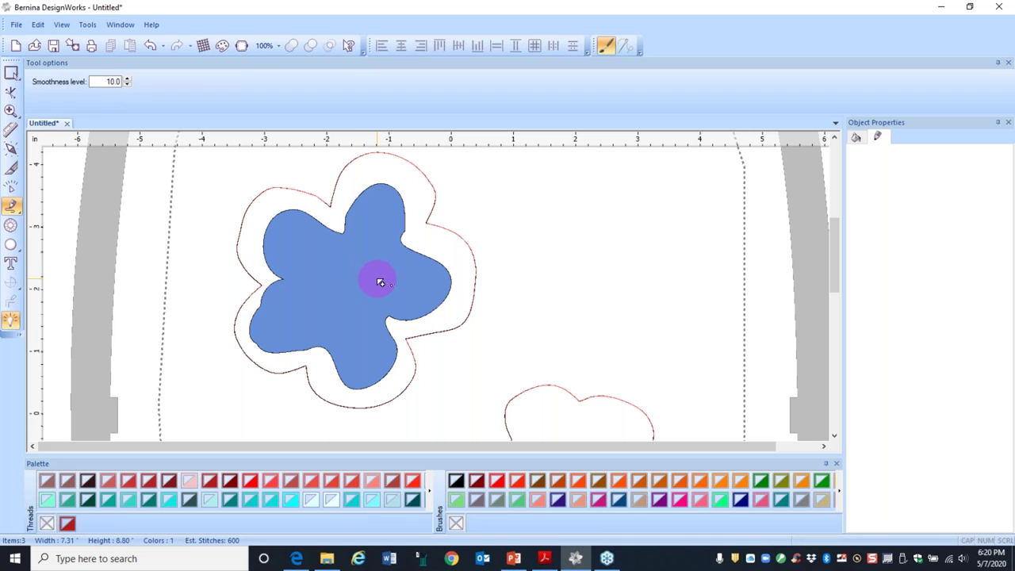
click(476, 285)
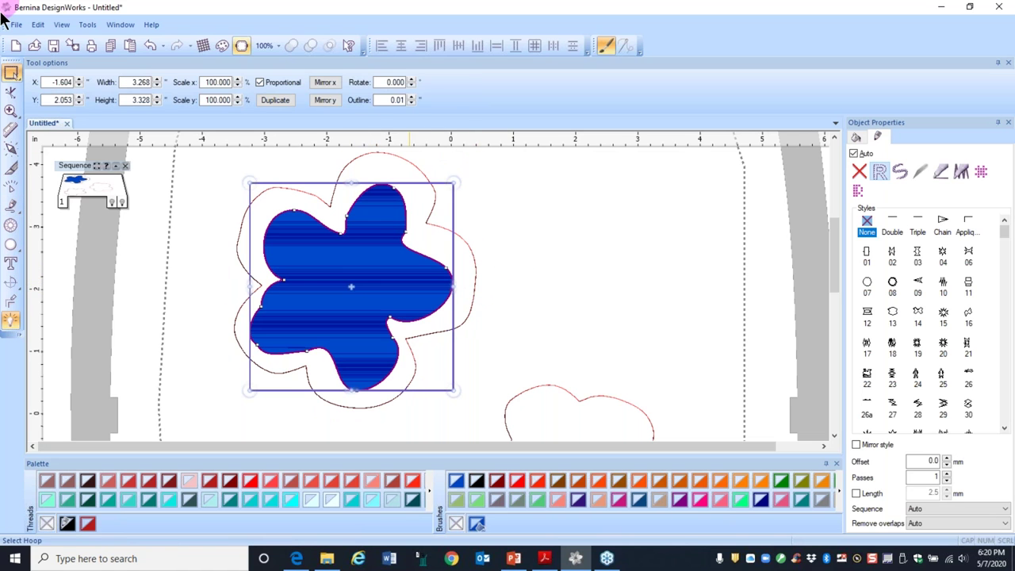
Step: Reshape the top petal of the inner flower by adjusting its tip and the notch towards the right petal
click(11, 92)
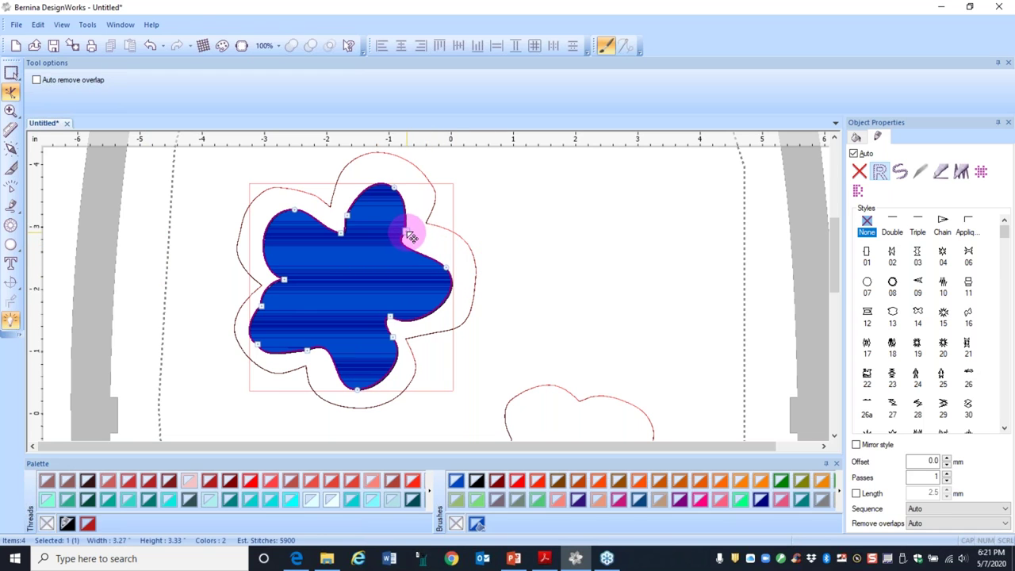
drag(411, 236, 411, 259)
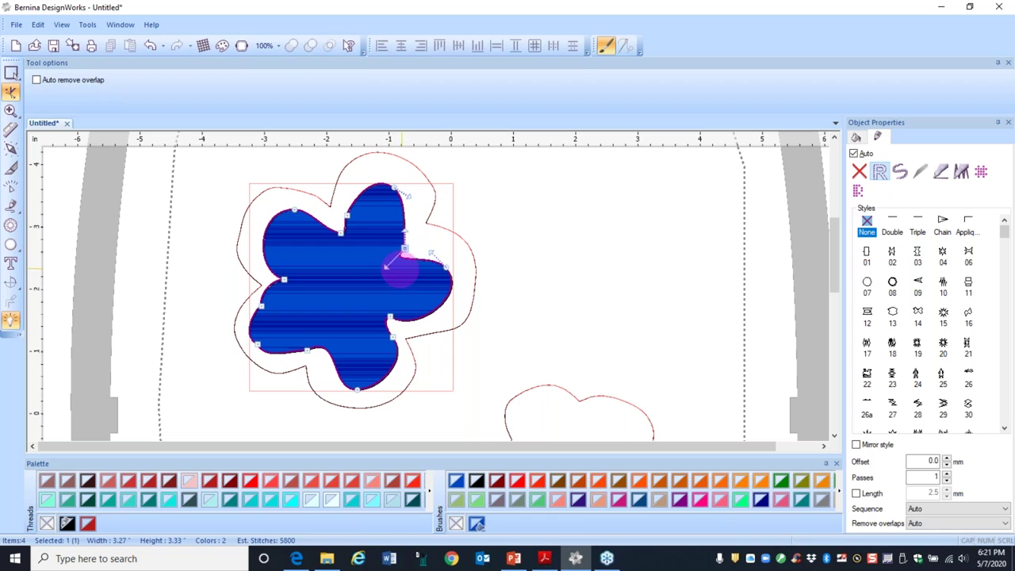
drag(390, 267, 426, 184)
drag(366, 173, 359, 172)
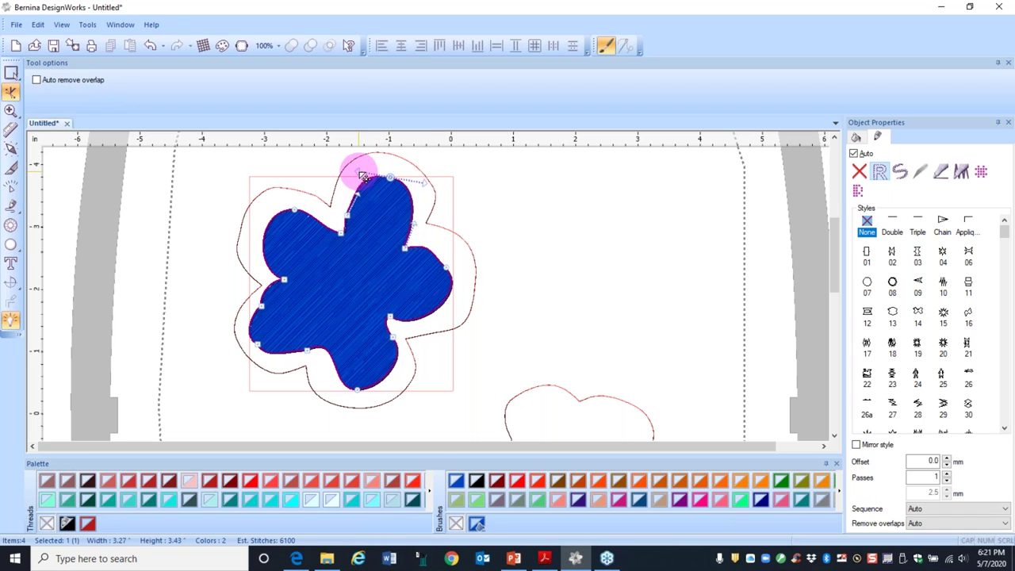
Step: Delete the extra node on the left edge of the inner flower's top petal
click(350, 219)
drag(351, 223, 356, 227)
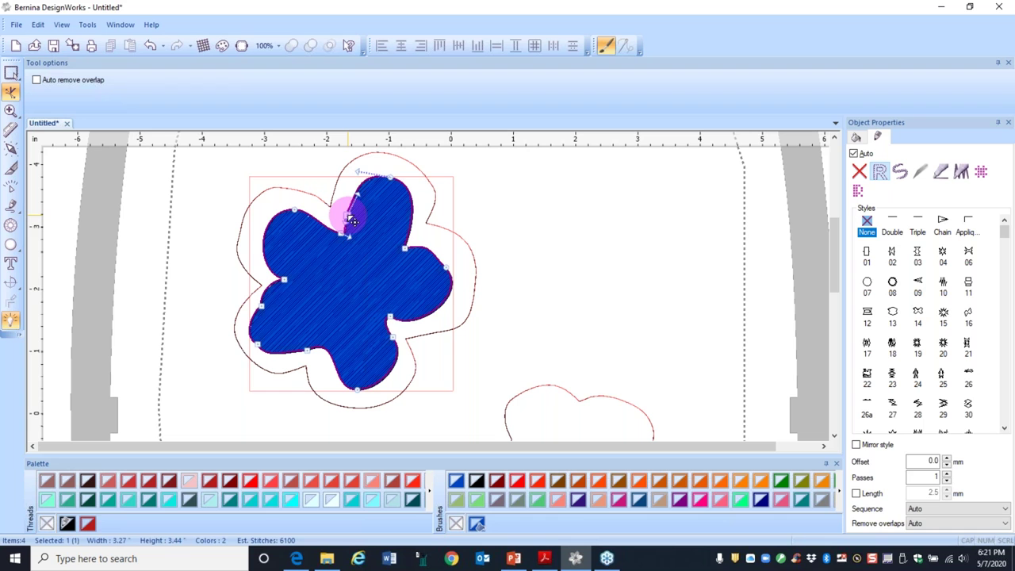
right_click(351, 219)
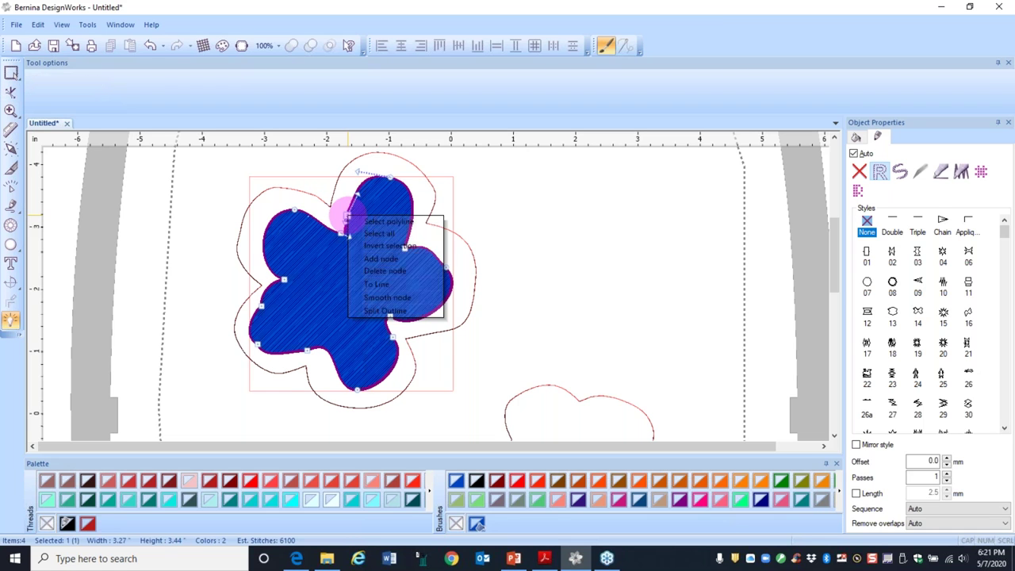
click(376, 271)
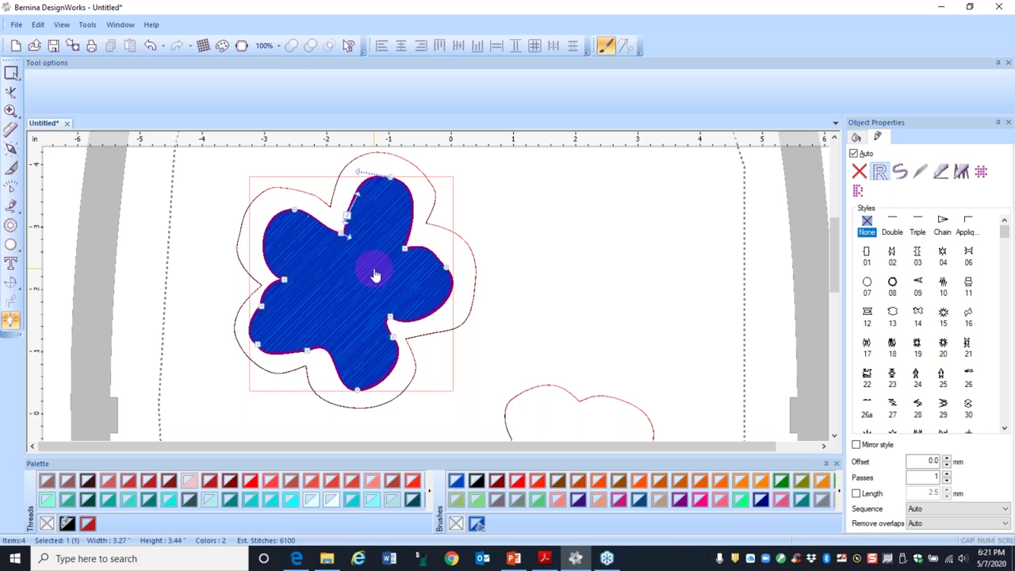
key(Escape)
Step: Round out the upper-left petal of the inner flower and move the notch below it further inward
mouse_move(344, 239)
mouse_down()
mouse_move(358, 254)
mouse_move(346, 202)
mouse_move(352, 209)
mouse_move(334, 227)
mouse_move(289, 208)
mouse_move(270, 223)
mouse_move(283, 221)
mouse_move(243, 214)
mouse_move(251, 248)
mouse_move(261, 250)
mouse_move(281, 220)
mouse_up()
drag(272, 224, 277, 191)
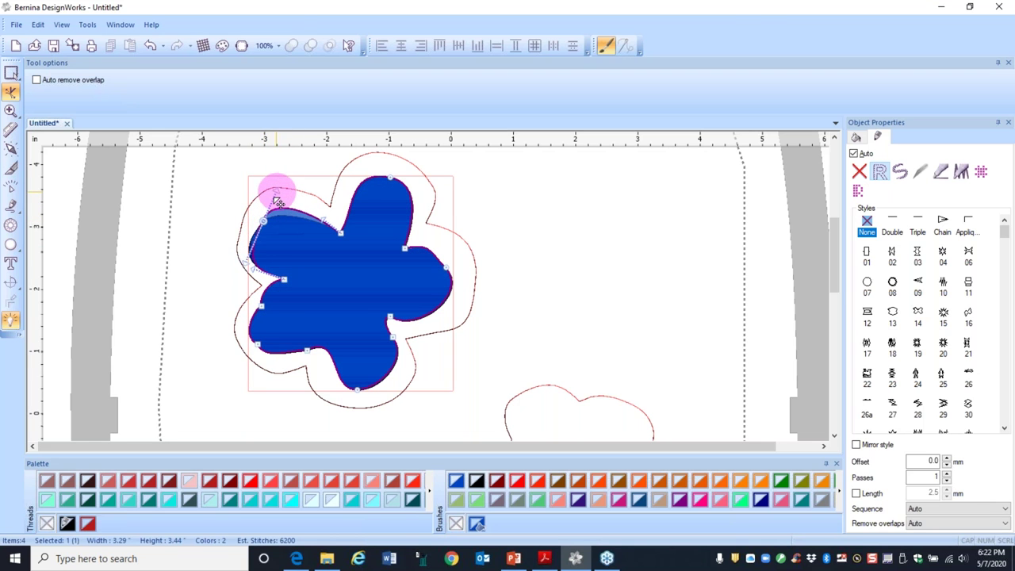
mouse_move(248, 258)
mouse_down()
mouse_move(238, 235)
mouse_move(247, 238)
mouse_up()
drag(267, 278, 276, 312)
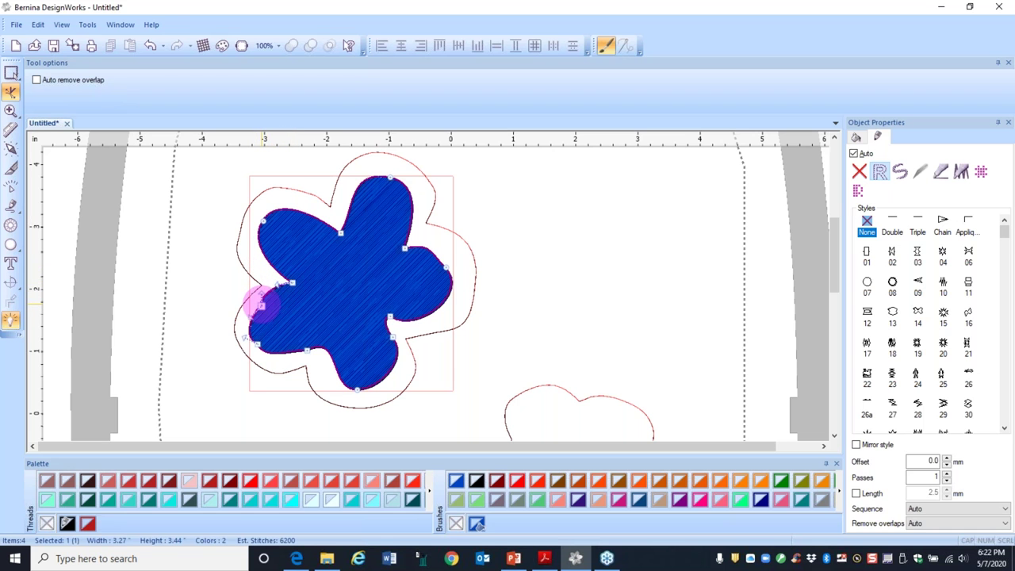
Step: Delete the extra node on the lower-left petal of the inner flower and smooth the node at its tip
right_click(262, 304)
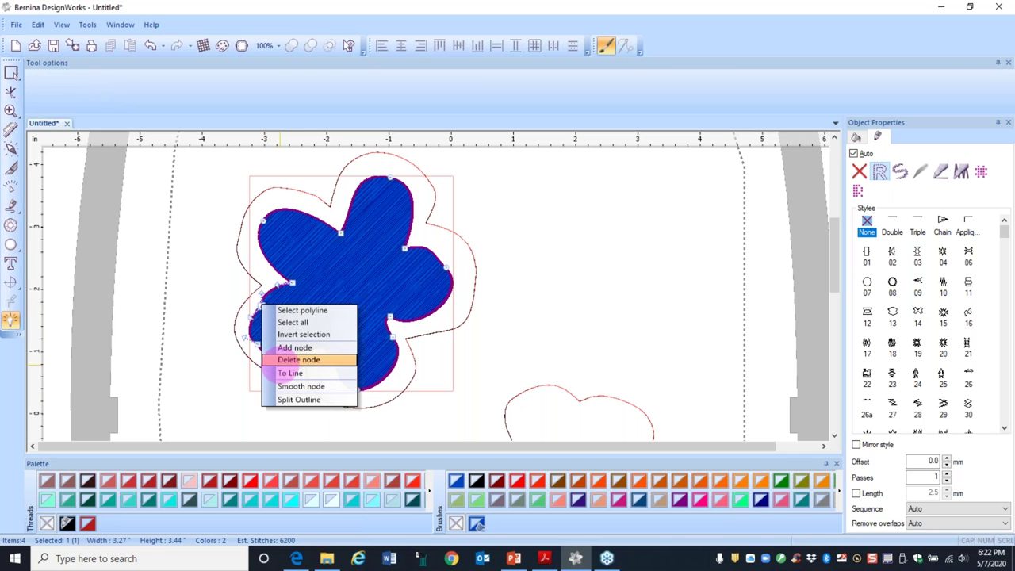
click(286, 361)
click(261, 349)
click(264, 349)
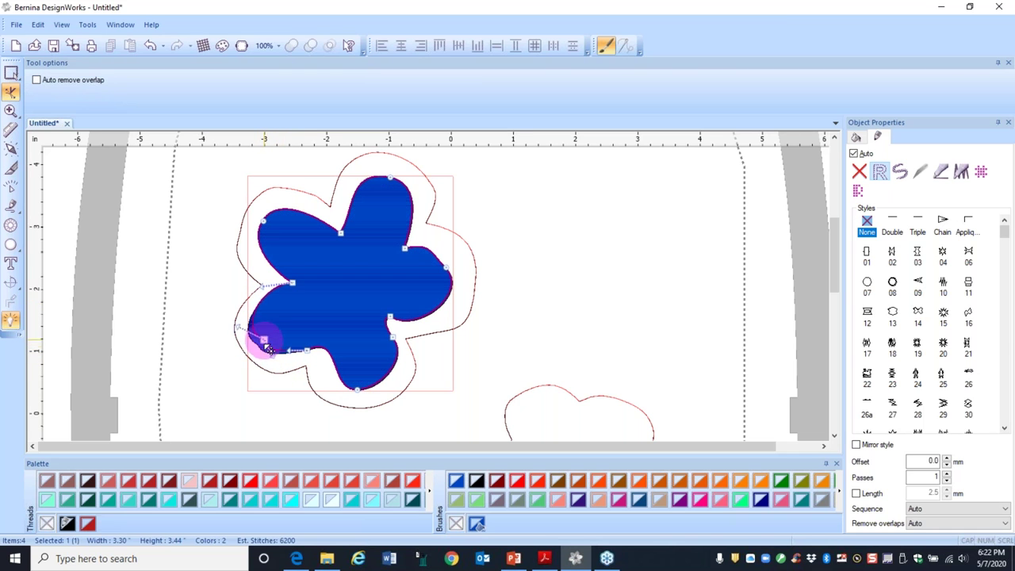
mouse_move(264, 349)
mouse_down()
mouse_move(291, 361)
mouse_move(265, 352)
mouse_up()
right_click(265, 353)
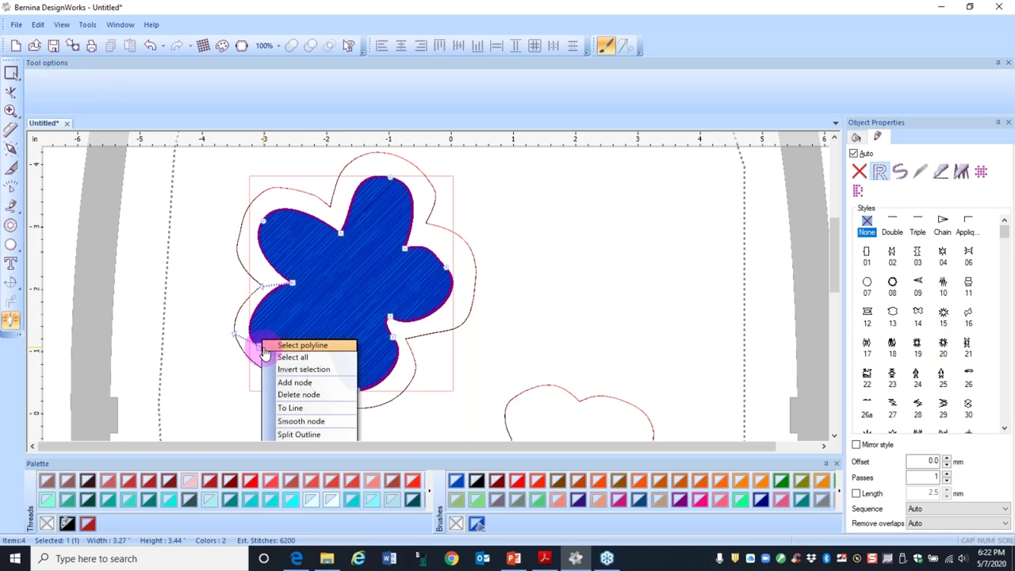
click(294, 421)
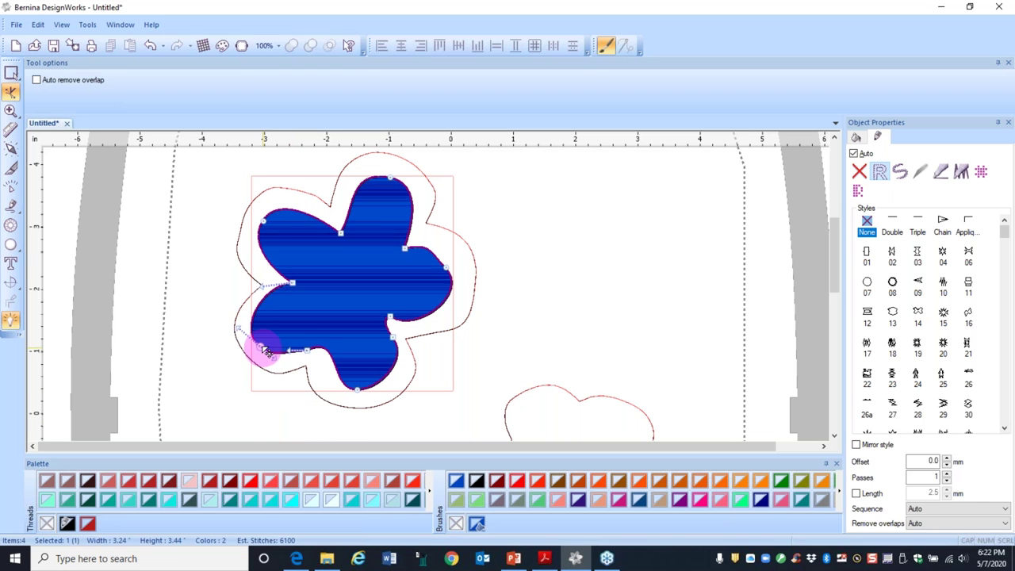
Step: Reshape the bottom petal by repositioning its tip and both notches and deleting the extra node on its right edge
drag(266, 354, 324, 339)
mouse_move(355, 389)
mouse_down()
mouse_move(366, 390)
mouse_move(336, 397)
mouse_move(381, 394)
mouse_move(367, 381)
mouse_move(381, 394)
mouse_move(373, 390)
mouse_up()
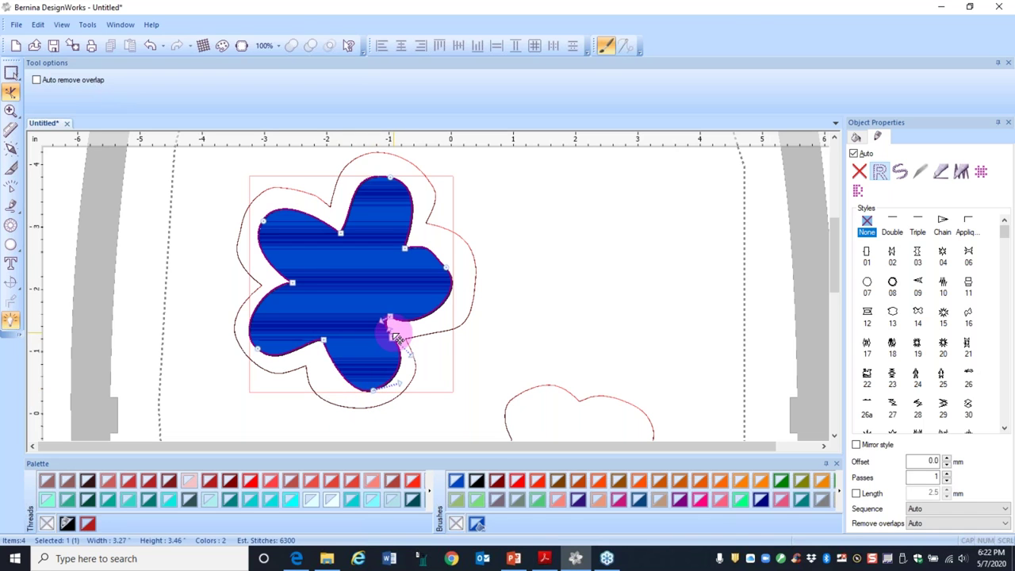
right_click(396, 340)
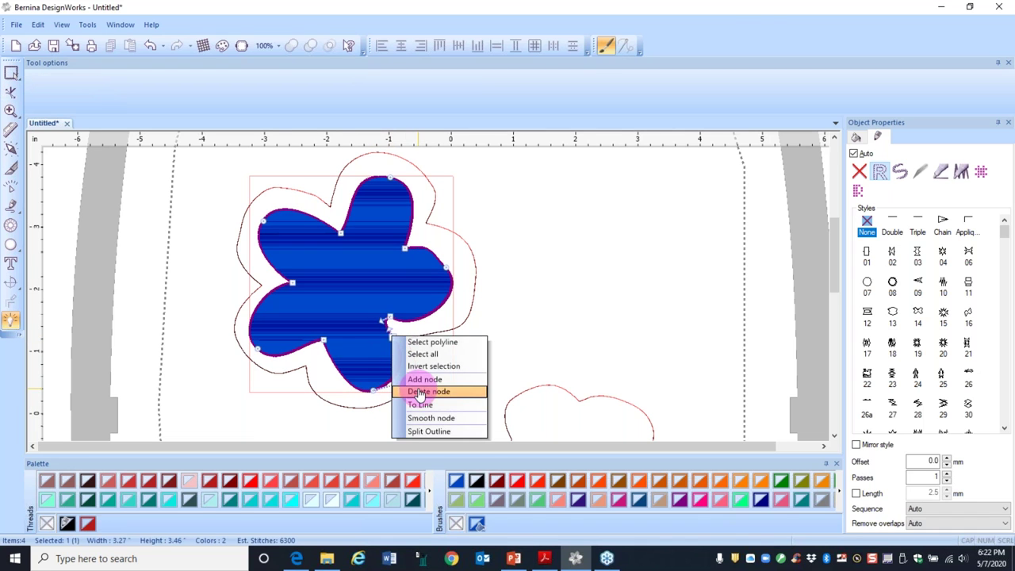
click(420, 395)
mouse_move(381, 324)
mouse_down()
mouse_move(389, 317)
mouse_move(409, 338)
mouse_move(401, 321)
mouse_move(389, 339)
mouse_up()
drag(397, 305, 407, 316)
Step: Reshape the right petal of the inner flower by moving its tip outward and adjusting the notch below it
click(445, 270)
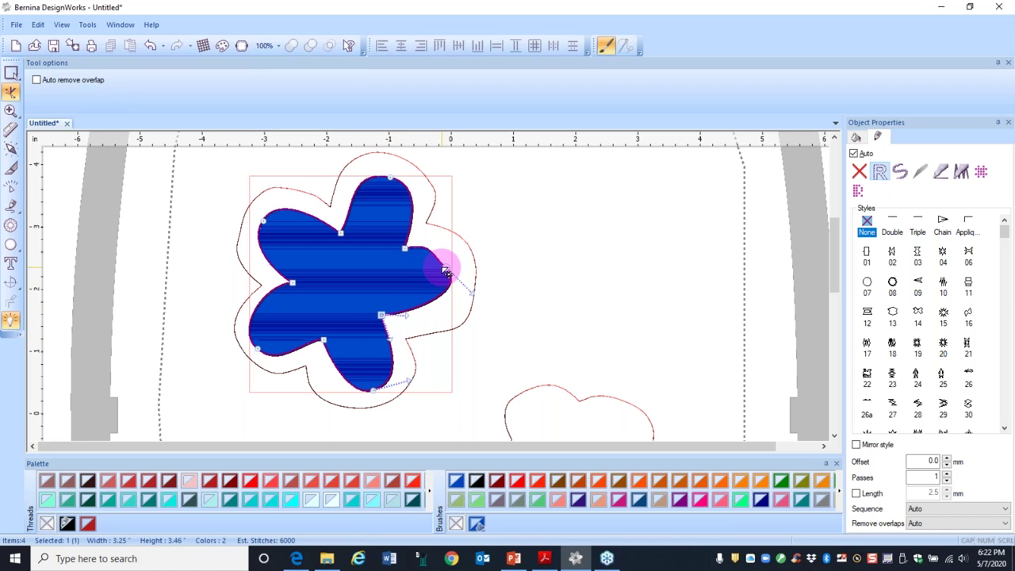
mouse_move(447, 268)
mouse_down()
mouse_move(434, 250)
mouse_move(443, 248)
mouse_move(455, 273)
mouse_up()
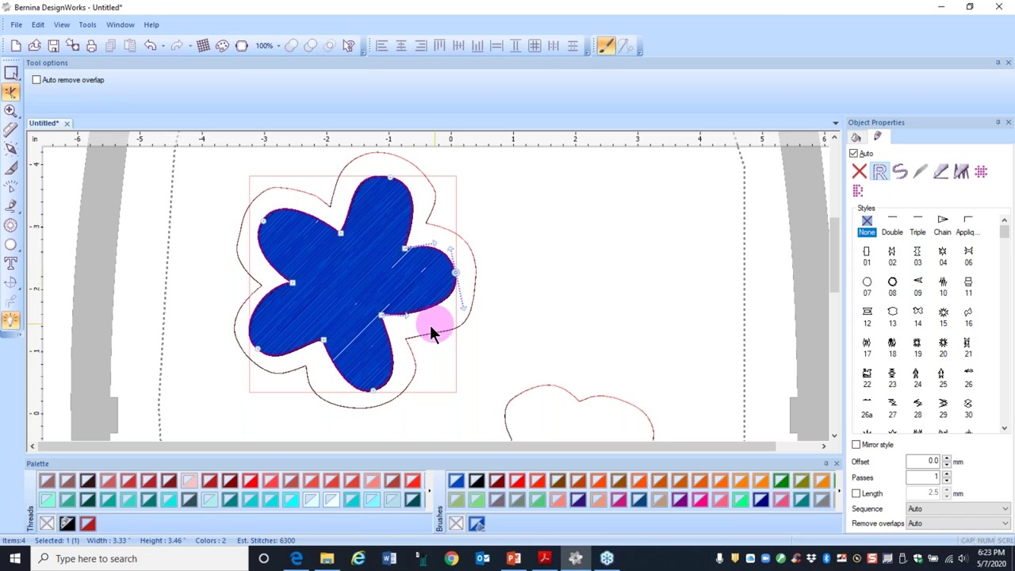
mouse_move(386, 321)
mouse_down()
mouse_move(380, 311)
mouse_move(389, 311)
mouse_up()
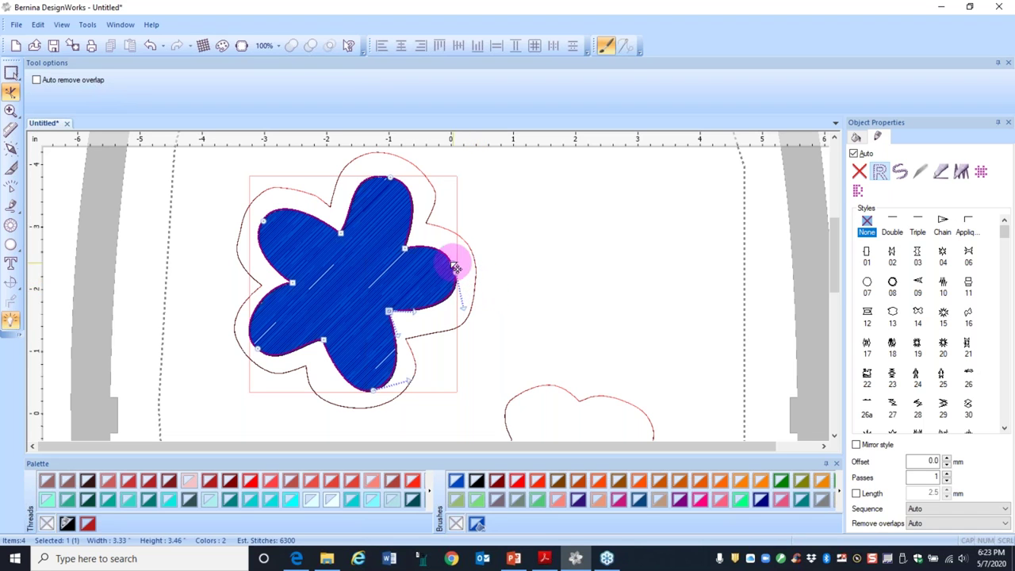
Step: Add a node on the left edge of the top petal and delete it again
click(359, 204)
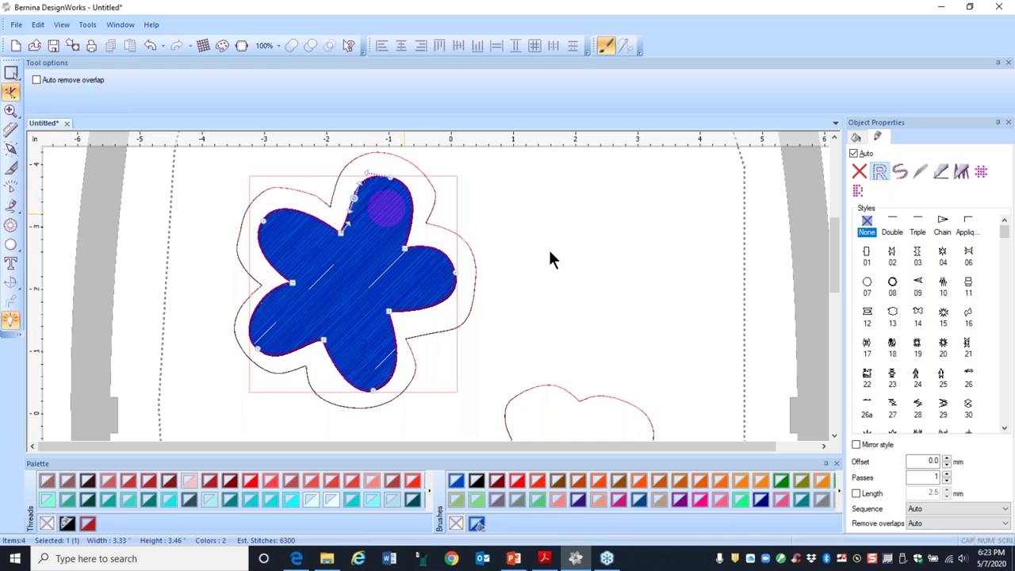
click(359, 204)
right_click(360, 204)
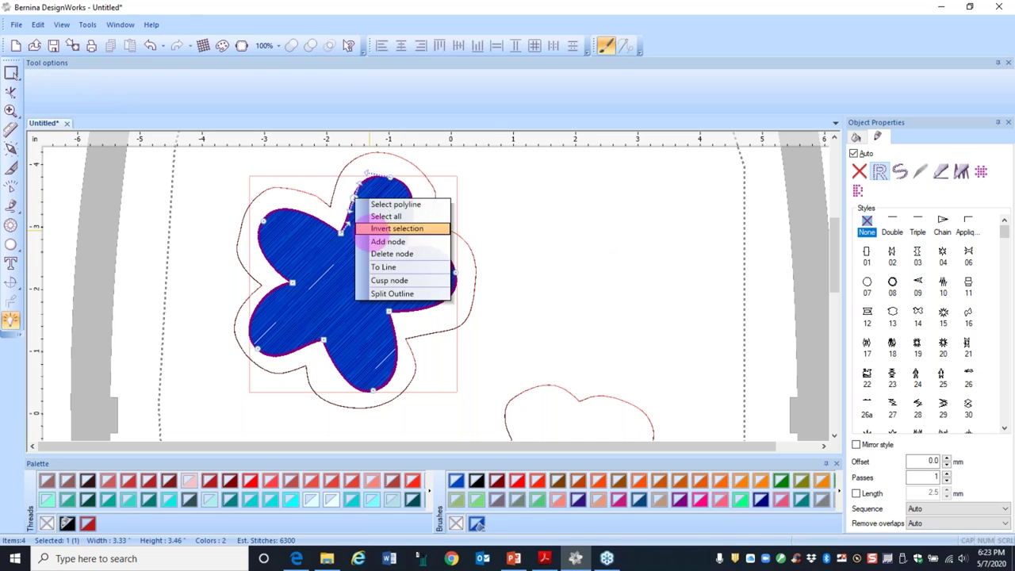
click(377, 252)
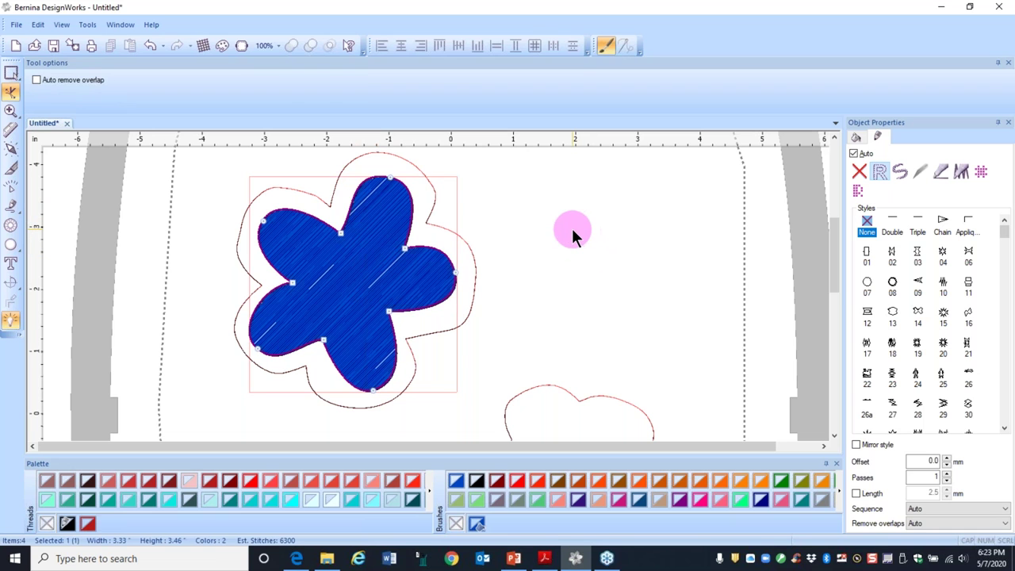
Step: Finish editing the inner flower's nodes and remove its blue fill, leaving only the outline
key(Escape)
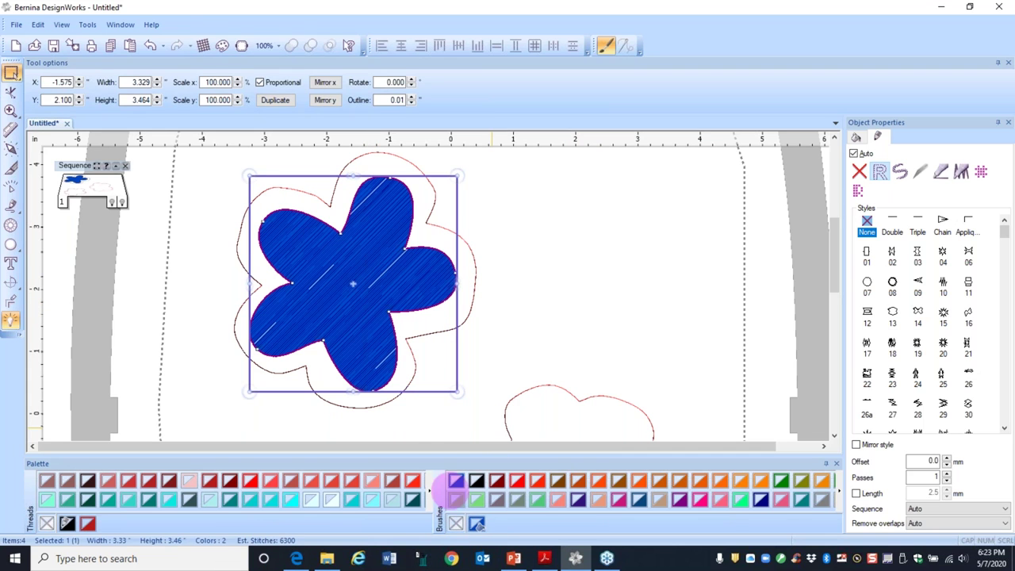
click(461, 526)
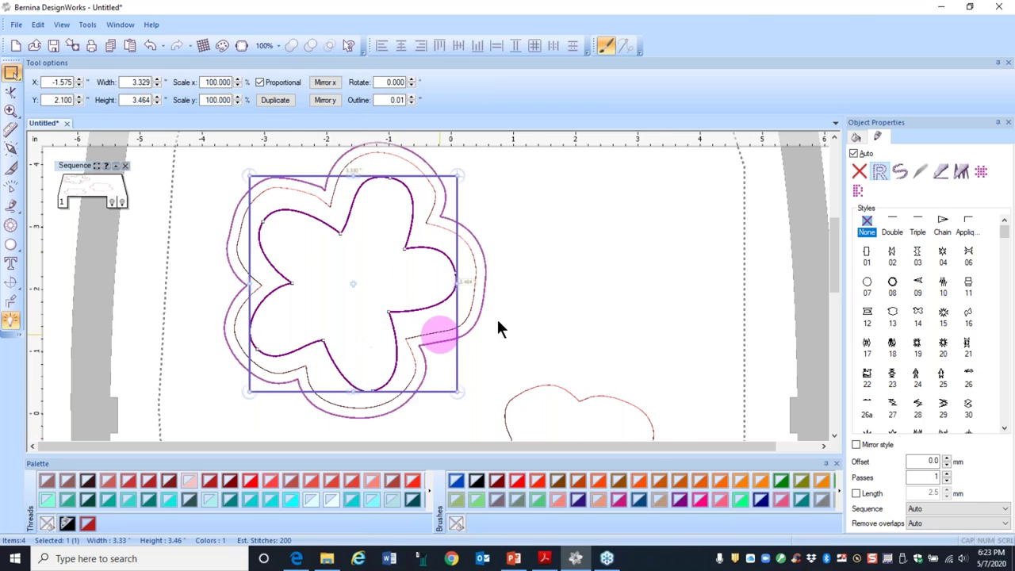
Step: Draw a closed five-petal curved flower about 2.64 by 2.66 inches inside the right-hand flower, following its petals and notches
drag(837, 275, 837, 329)
click(11, 208)
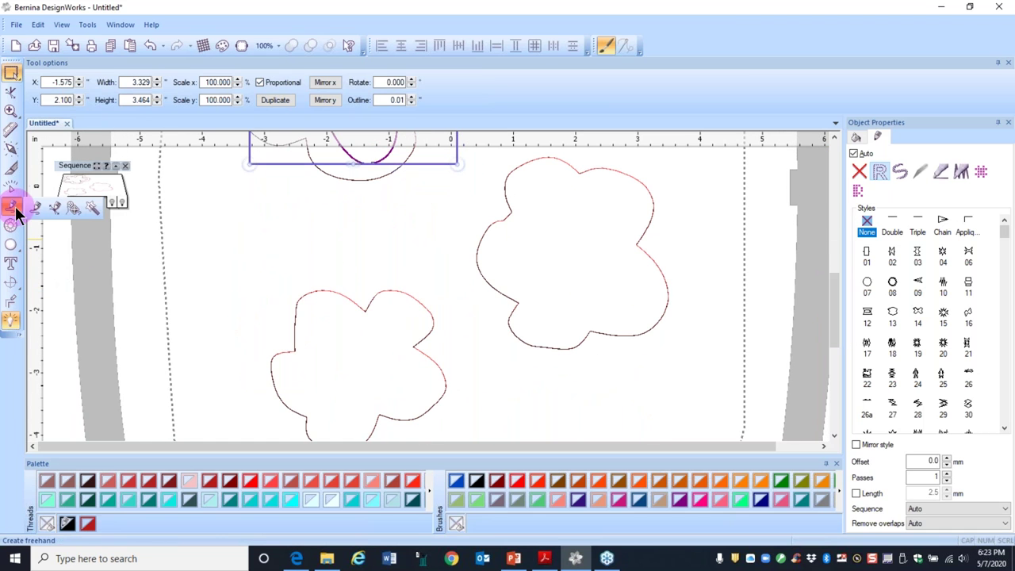
click(55, 210)
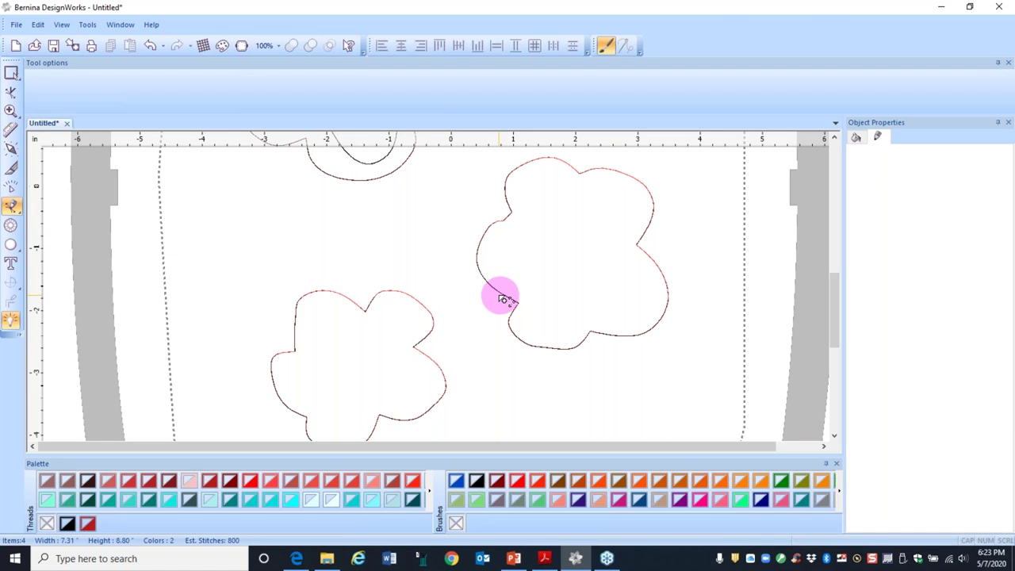
click(509, 303)
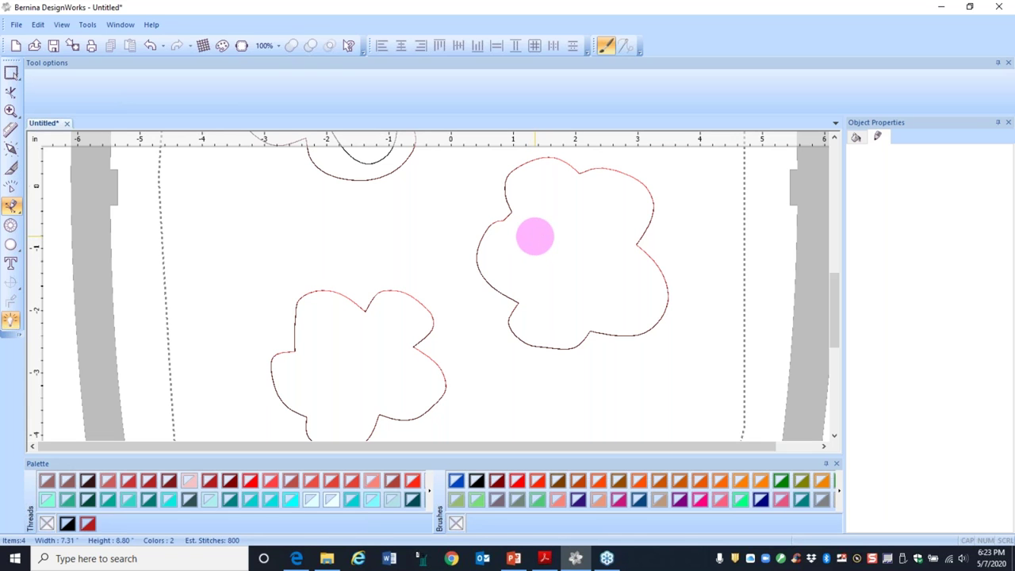
click(536, 236)
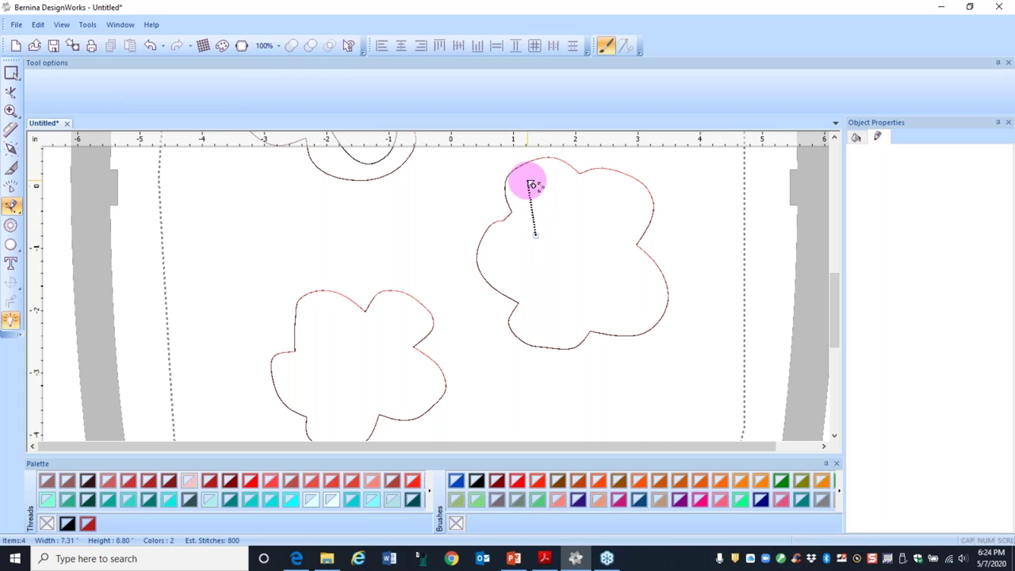
drag(530, 181, 557, 169)
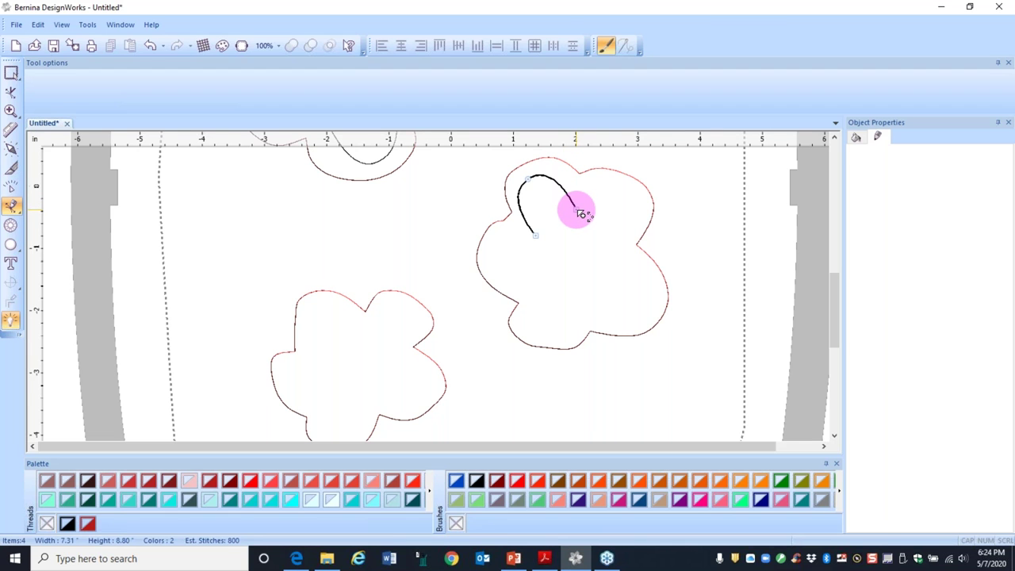
click(577, 209)
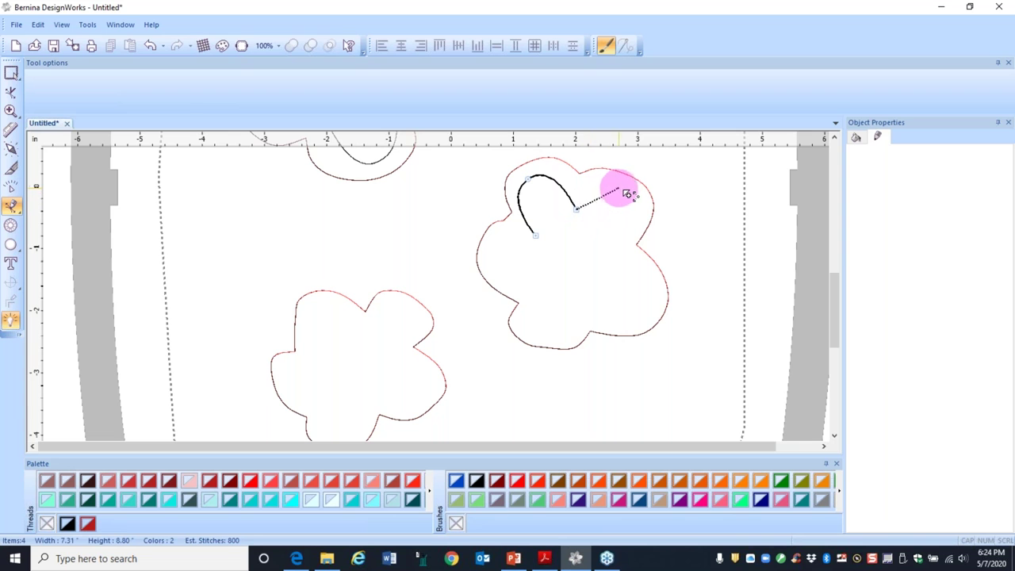
drag(629, 195, 648, 216)
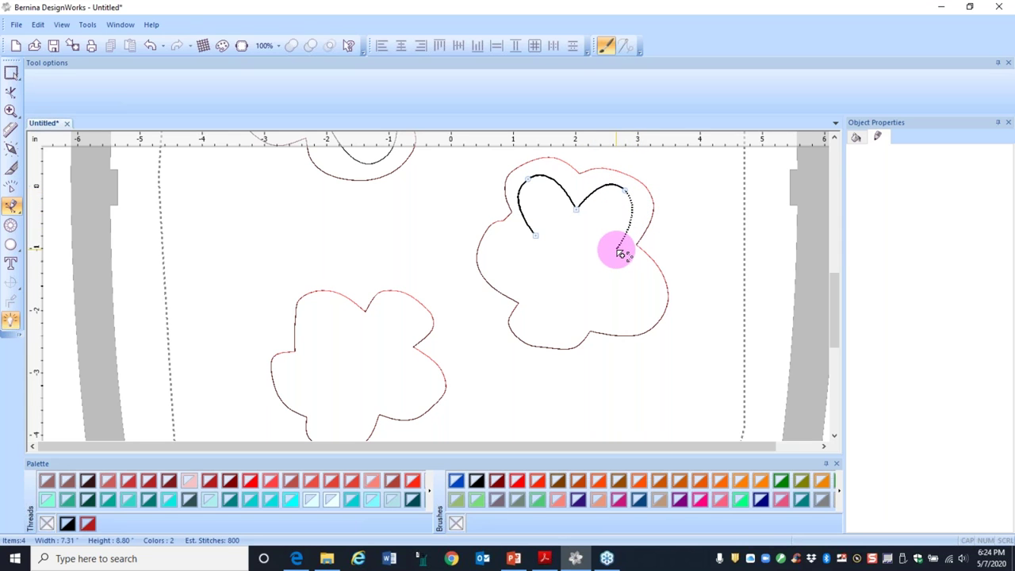
drag(618, 252, 647, 329)
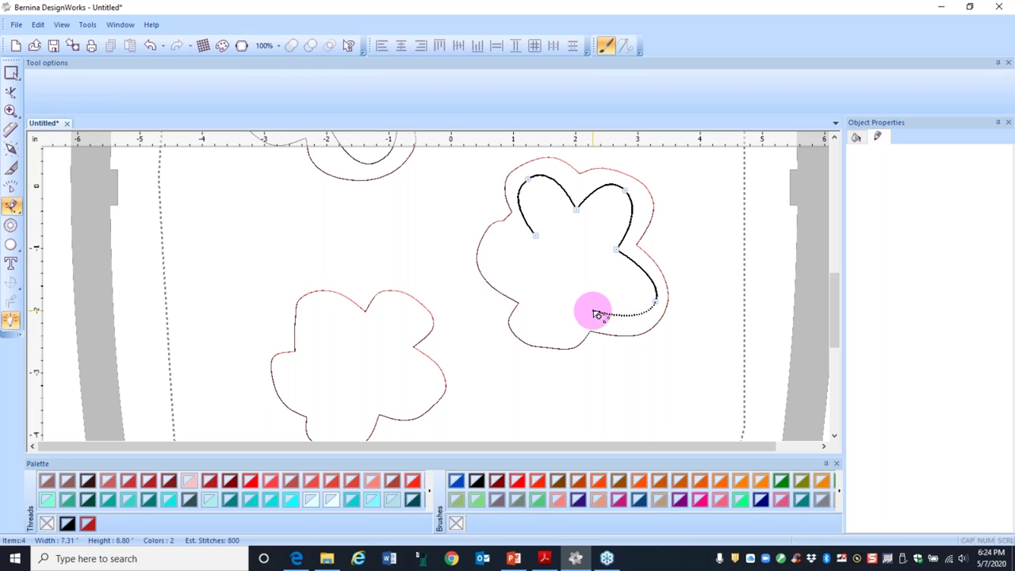
click(593, 312)
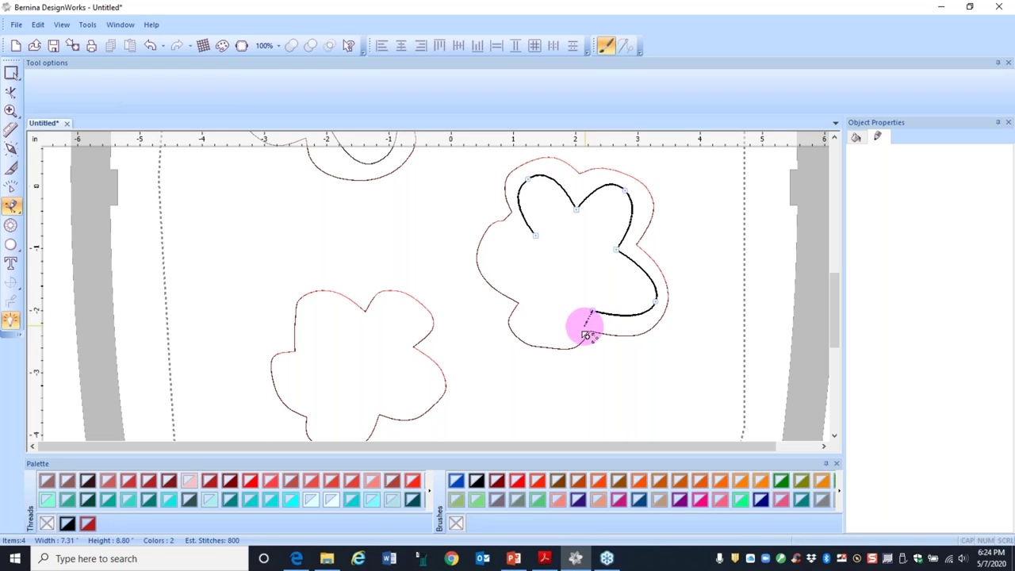
drag(539, 337, 536, 235)
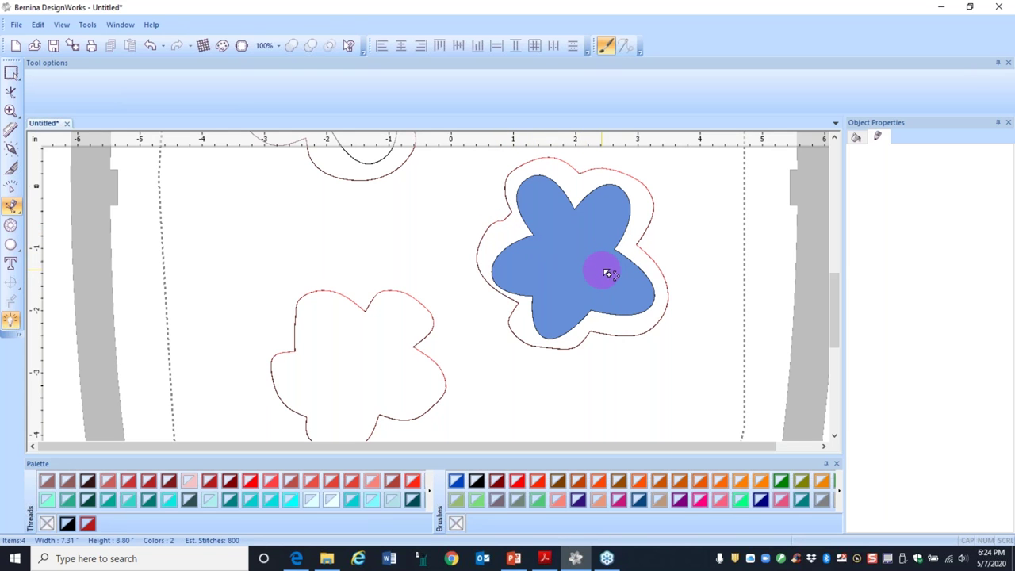
click(674, 247)
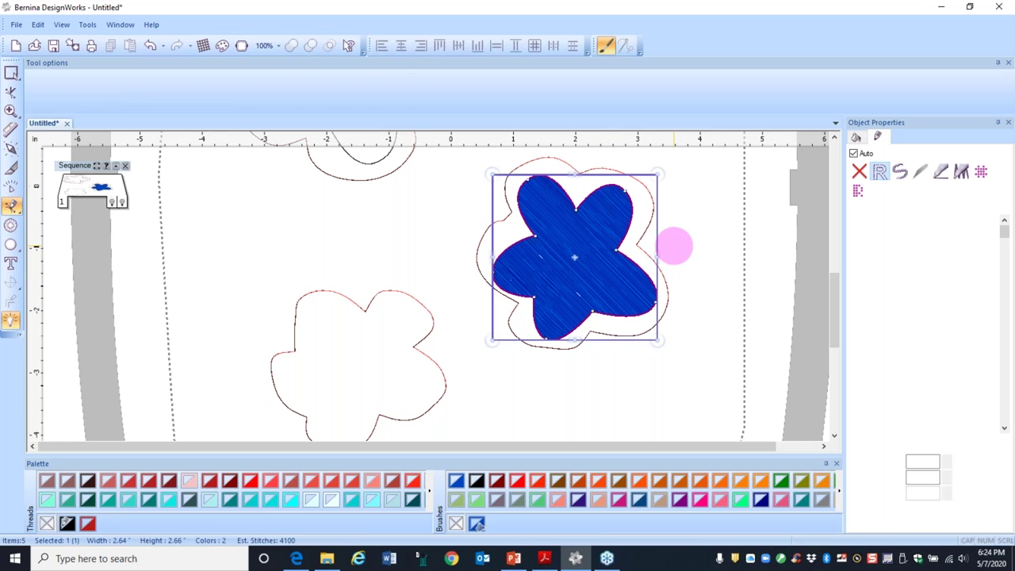
Step: Reshape the new inner flower by moving both notches of its bottom petal inward and pulling the lower-right petal's tip in slightly
click(11, 91)
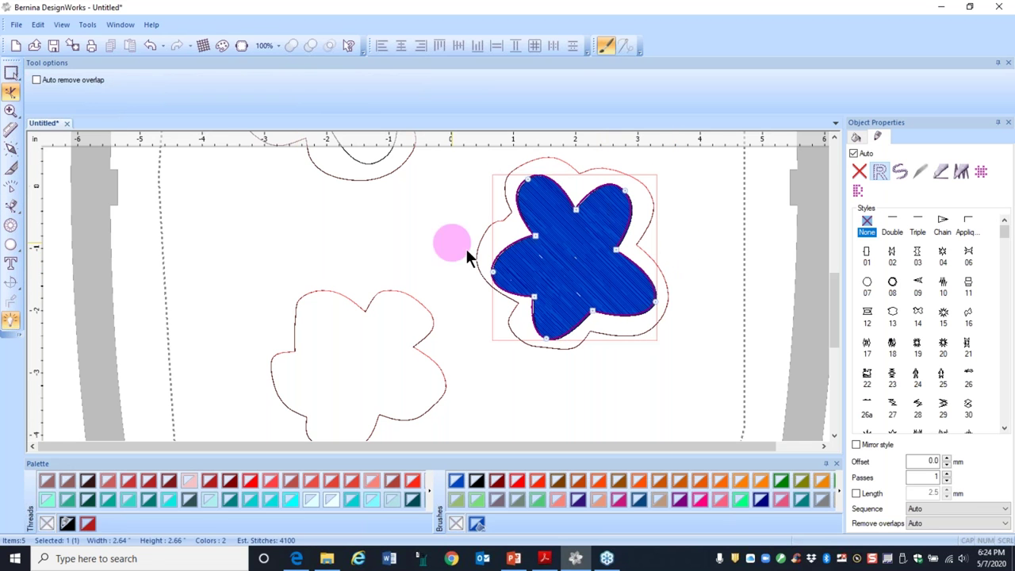
click(542, 289)
drag(547, 294, 598, 300)
click(593, 310)
click(656, 301)
drag(658, 300, 651, 298)
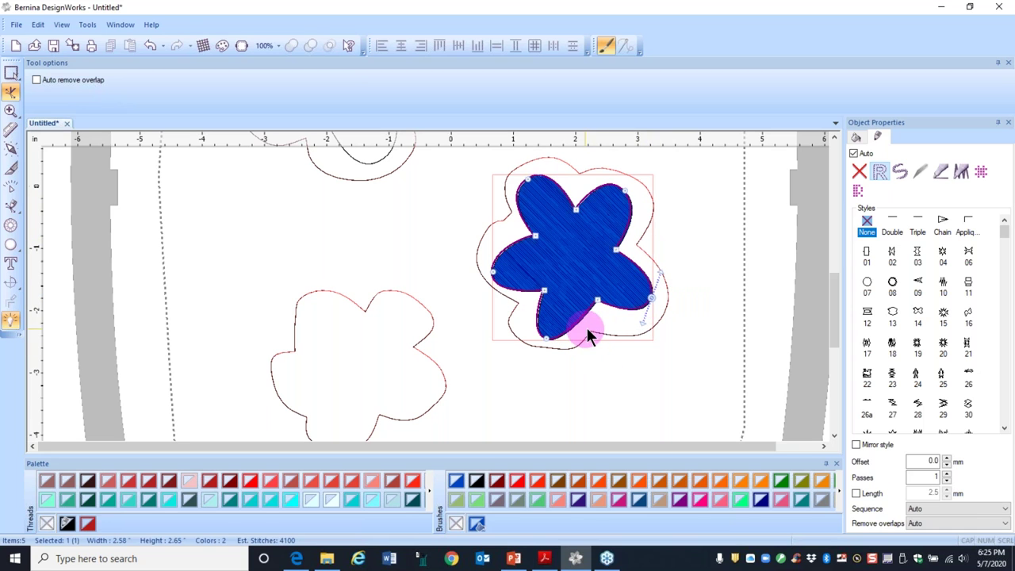
Step: Refine the curves around the bottom petal's notches and remove the inner flower's blue fill, leaving only the outline
click(595, 304)
drag(593, 306, 598, 319)
click(542, 289)
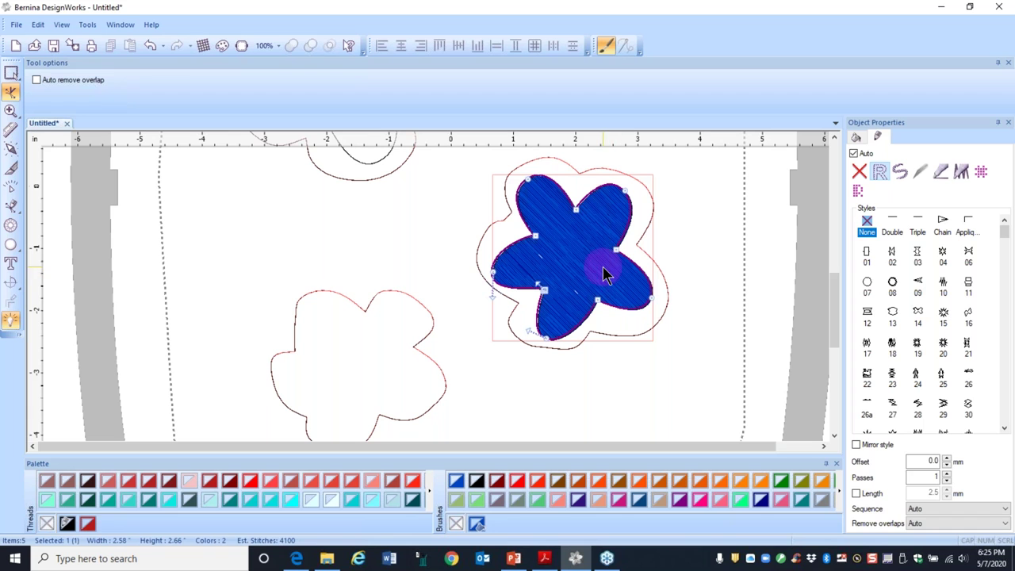
click(695, 267)
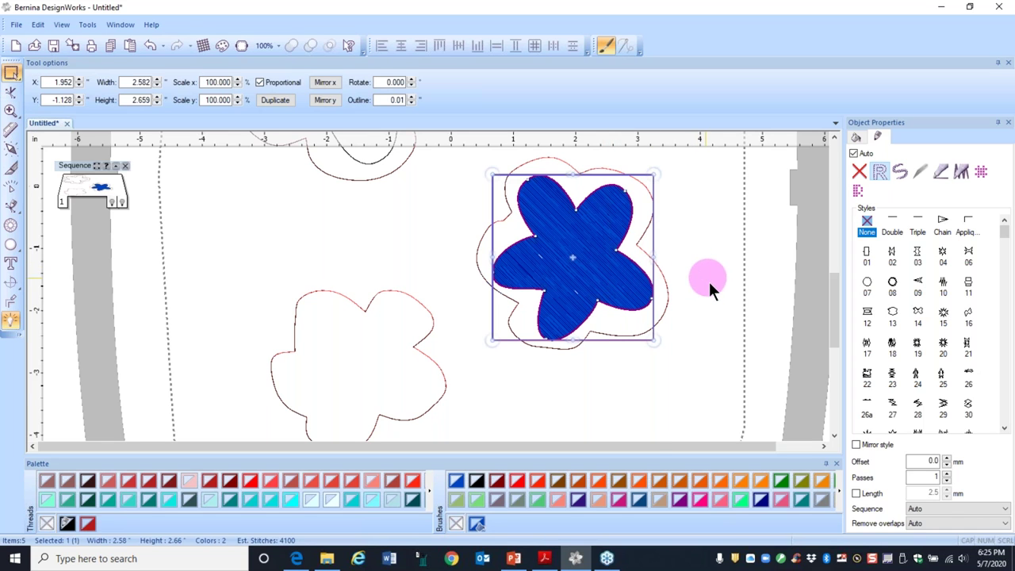
click(458, 524)
Step: Start a curved inner outline inside the lower-left flower, tracing its upper-left petal, the top notch and the upper-right petal's tip
drag(837, 316, 839, 340)
click(89, 258)
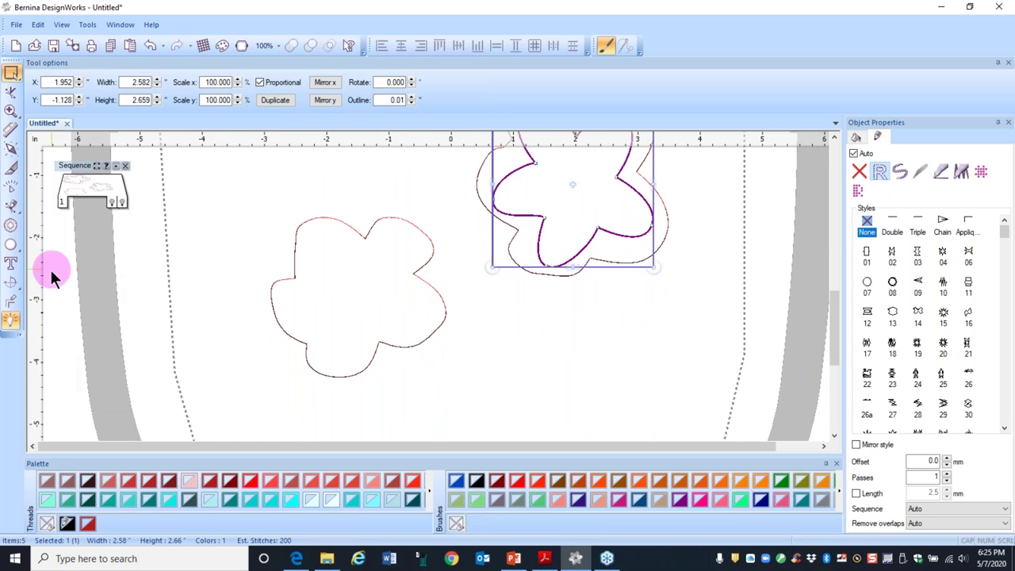
click(19, 212)
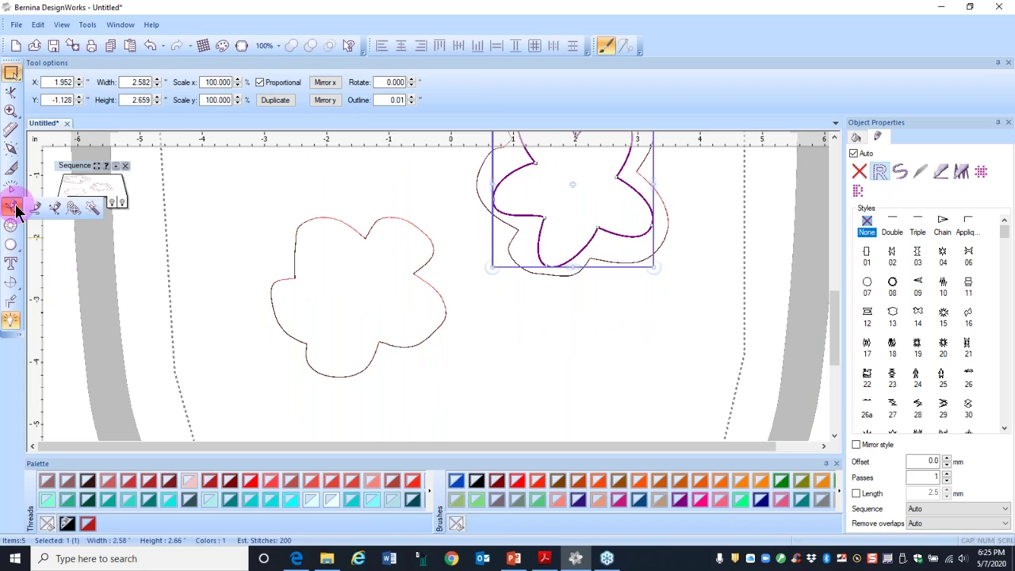
click(76, 212)
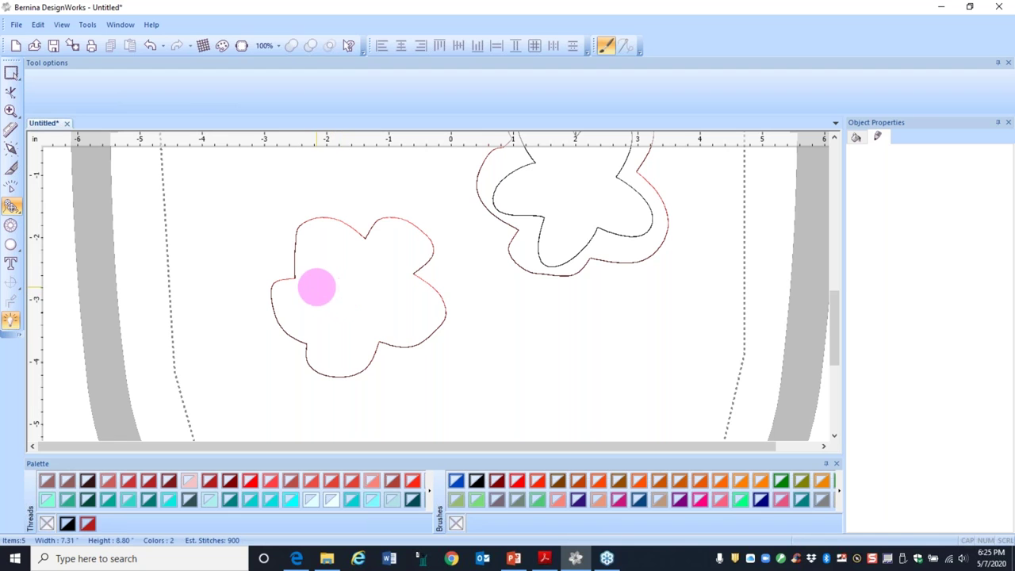
click(315, 284)
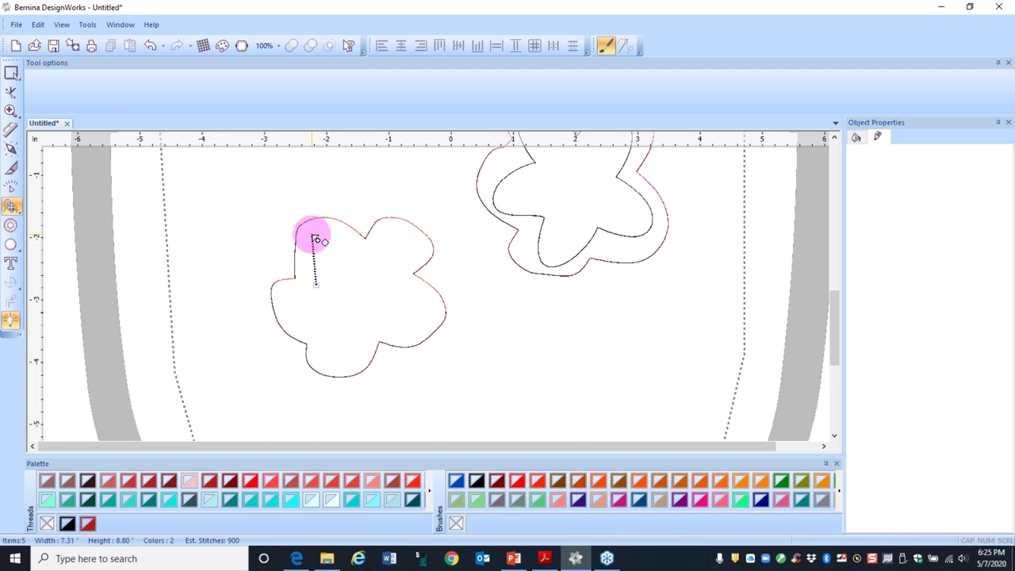
click(315, 238)
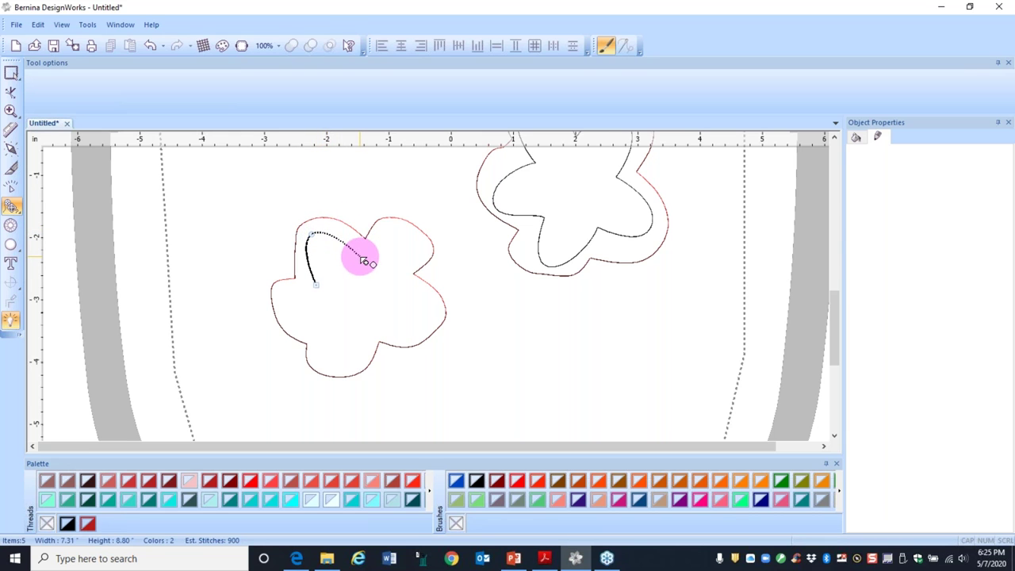
click(360, 256)
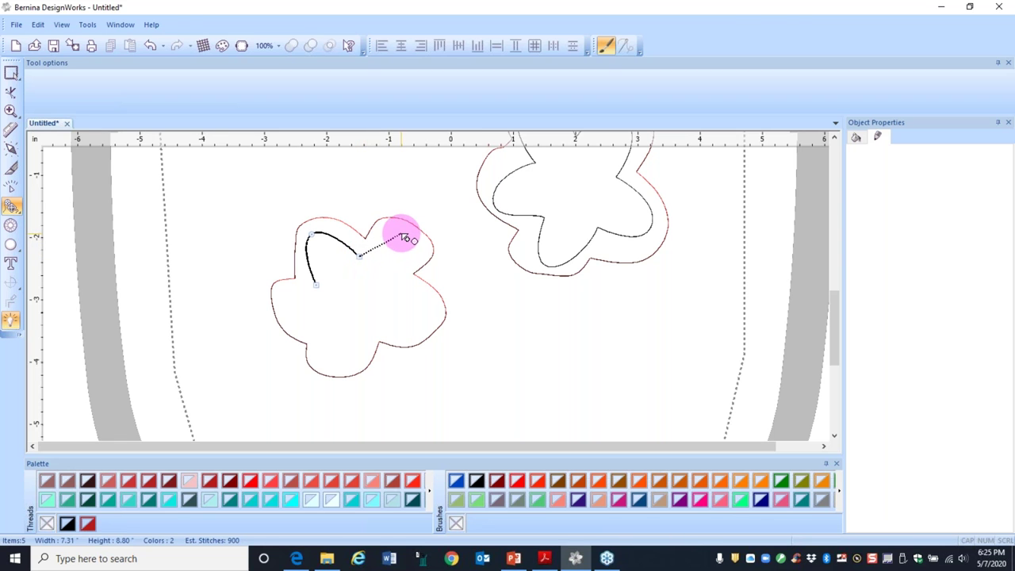
click(401, 234)
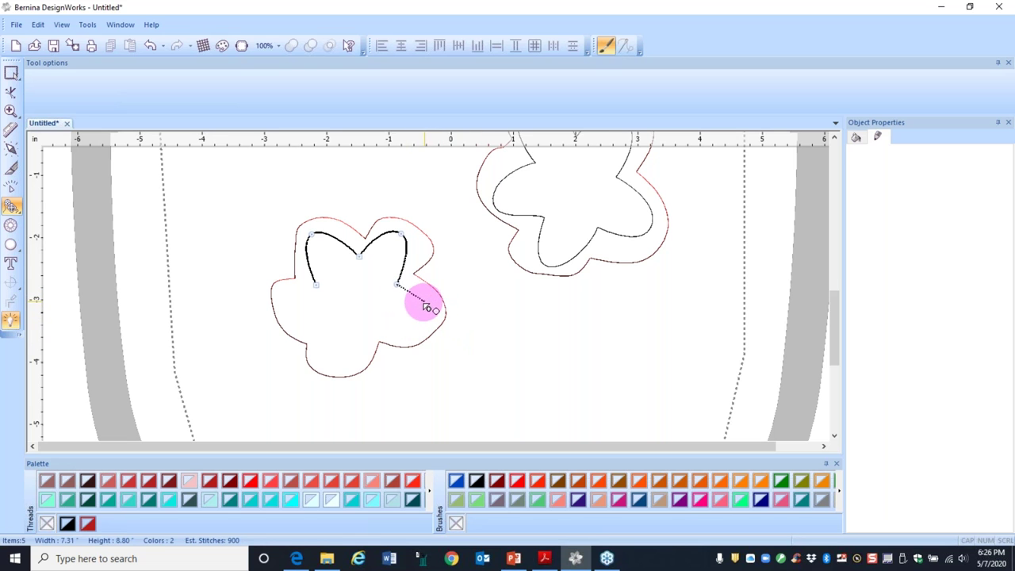
Step: Remove and re-place the notch node below the upper-right petal to give that petal's right edge a rounder curve
key(BackSpace)
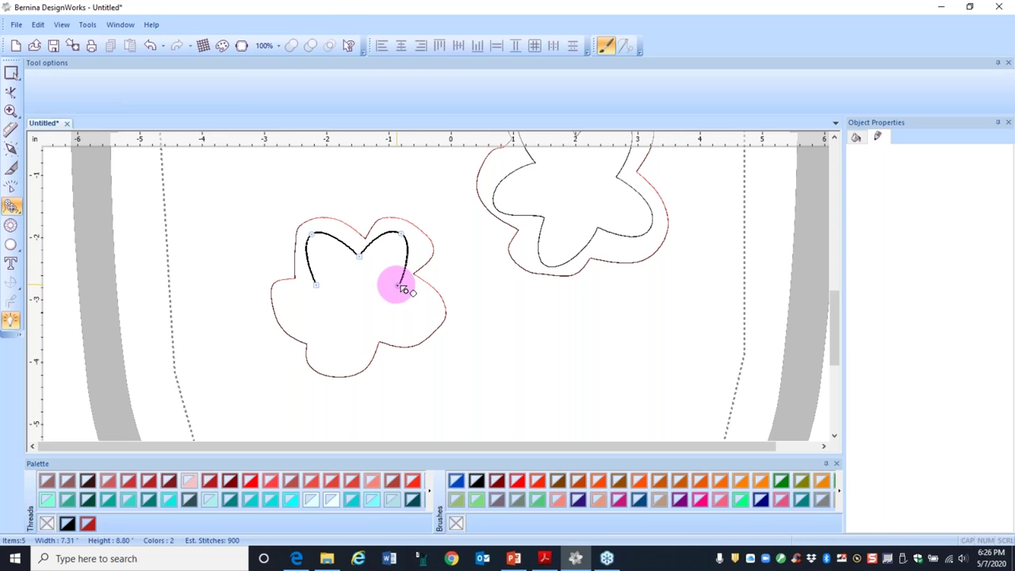
click(397, 284)
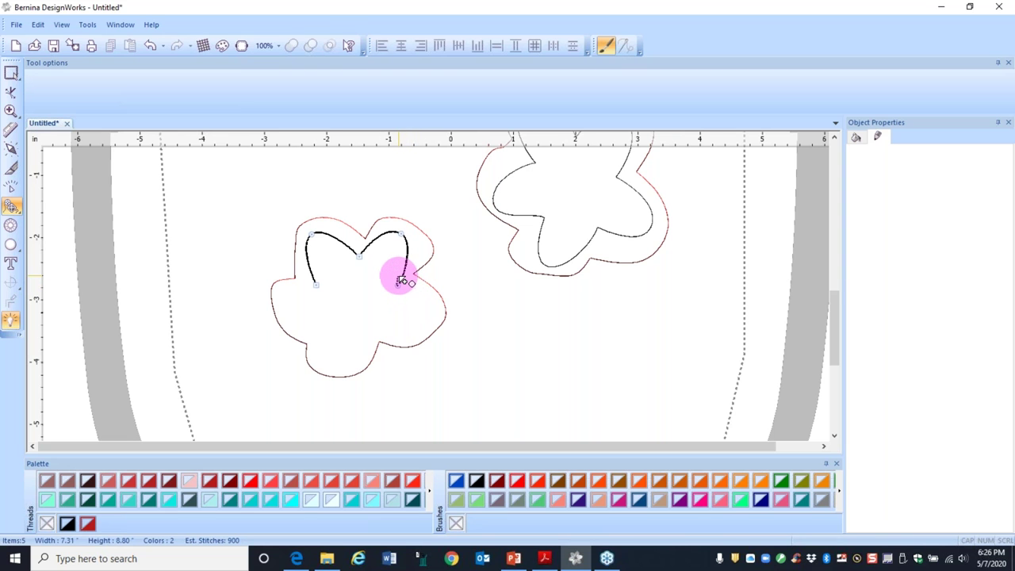
key(BackSpace)
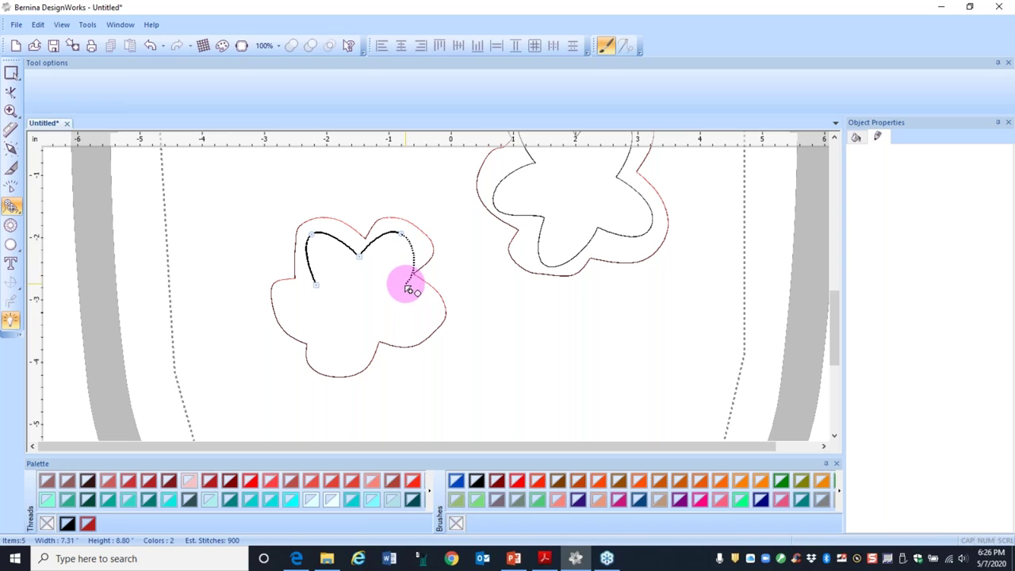
click(400, 287)
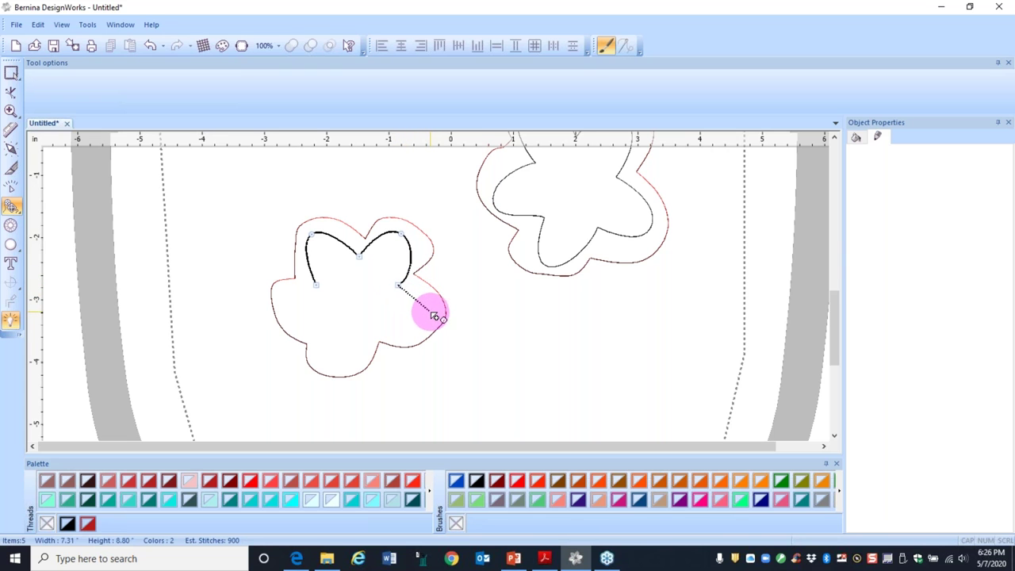
Step: Trace the lower-right, bottom and left petals and close the inner outline as a flower about 2.22 by 2.15 inches
click(425, 325)
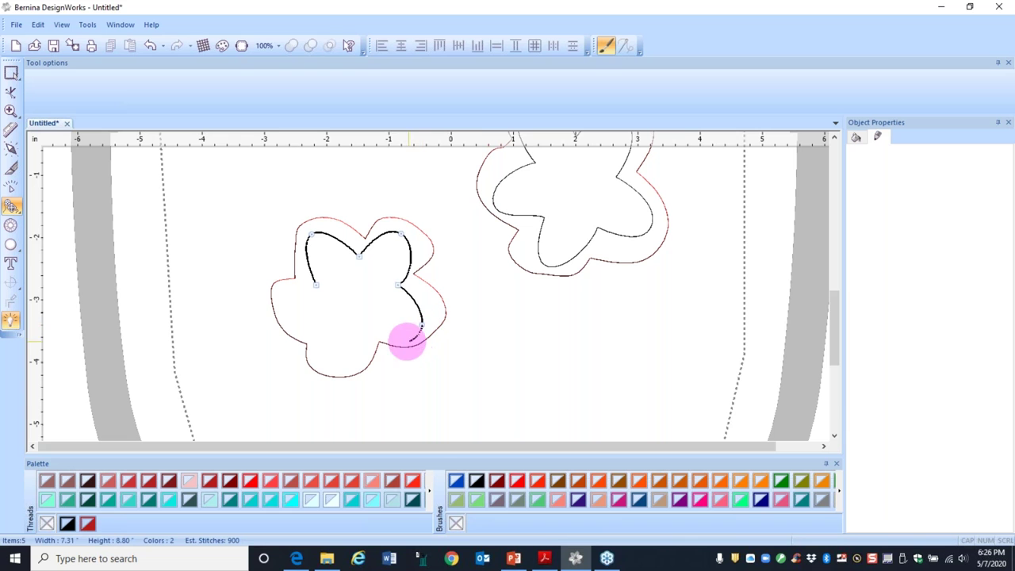
click(366, 327)
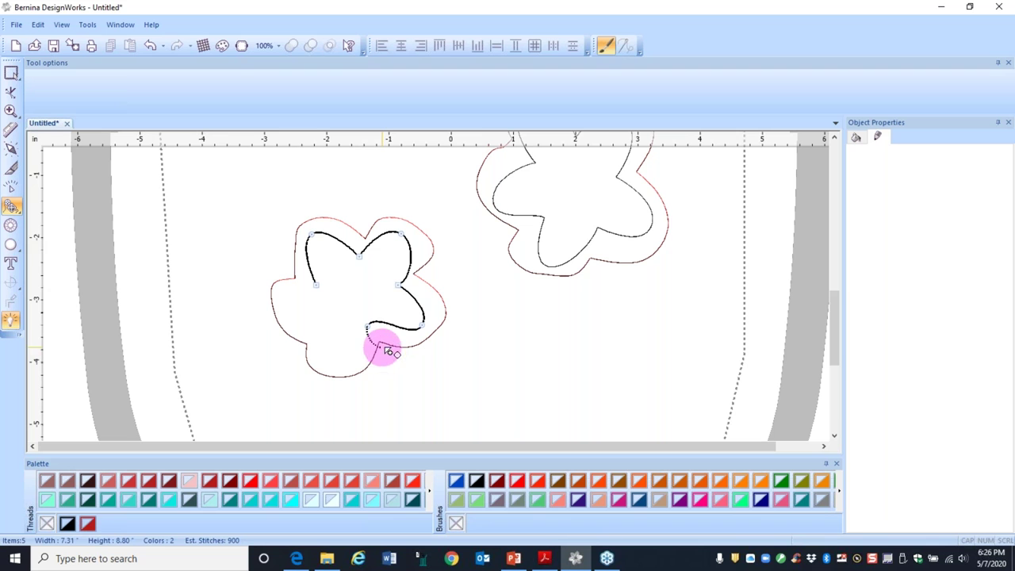
click(347, 366)
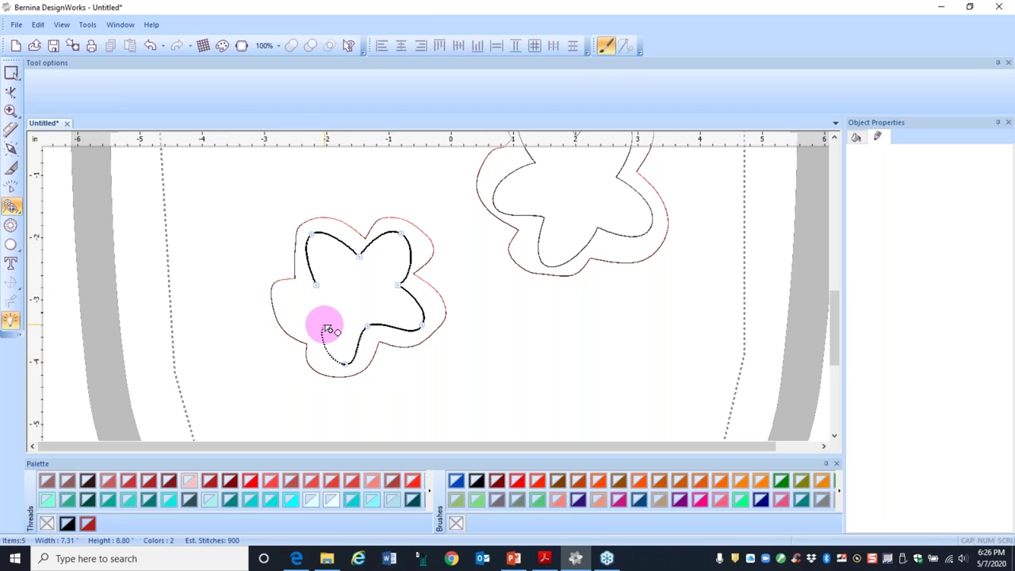
click(325, 326)
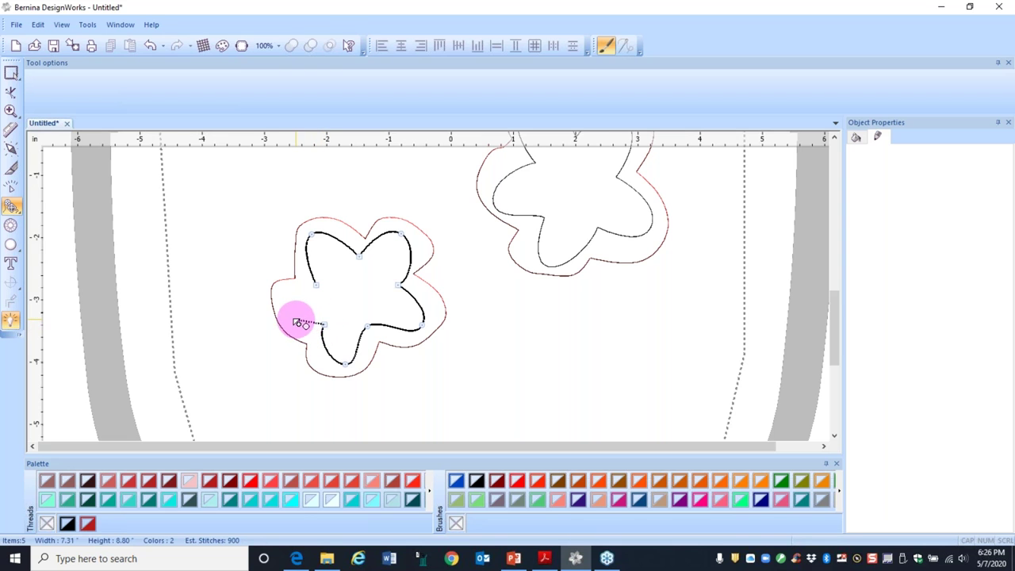
click(286, 311)
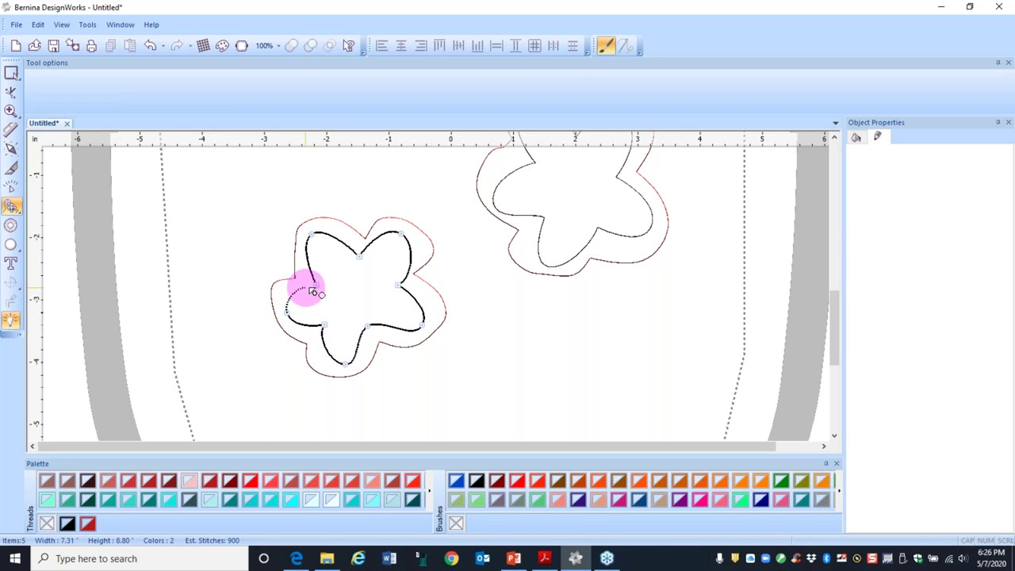
click(322, 290)
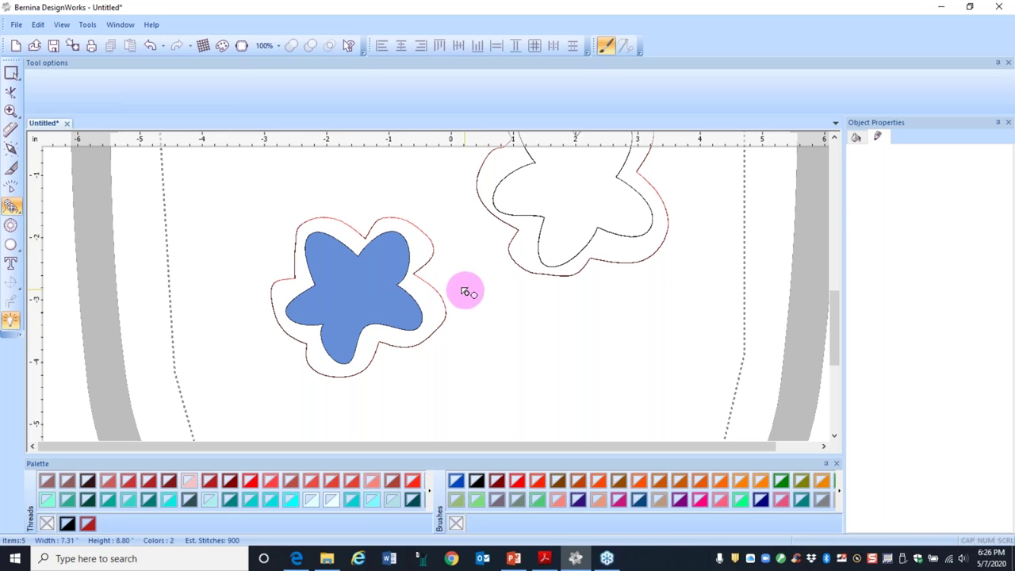
key(Return)
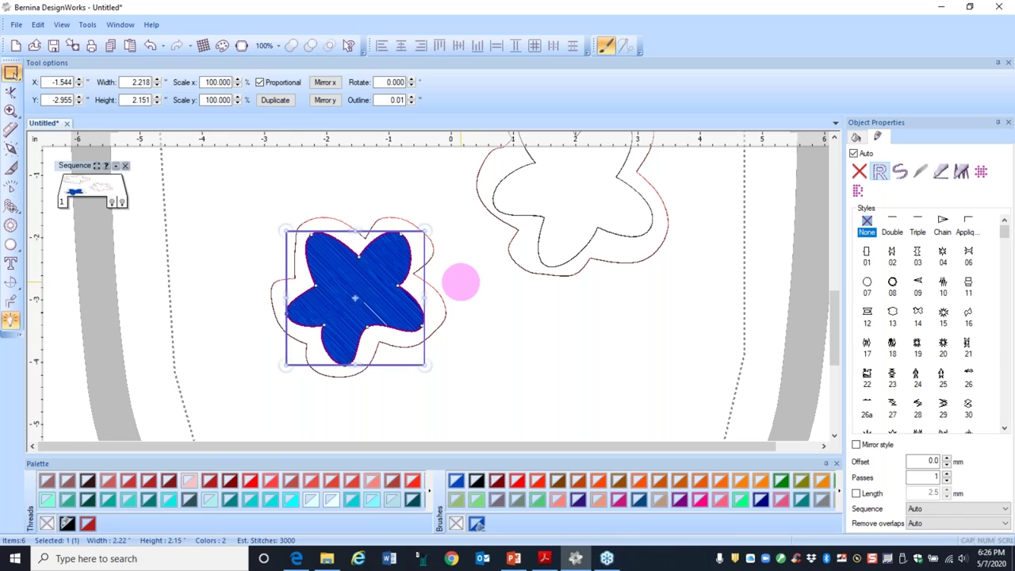
Step: Move the notch node between the lower-right and bottom petals, convert it to a cusp, and reshape the curves around it and the left petal
click(12, 94)
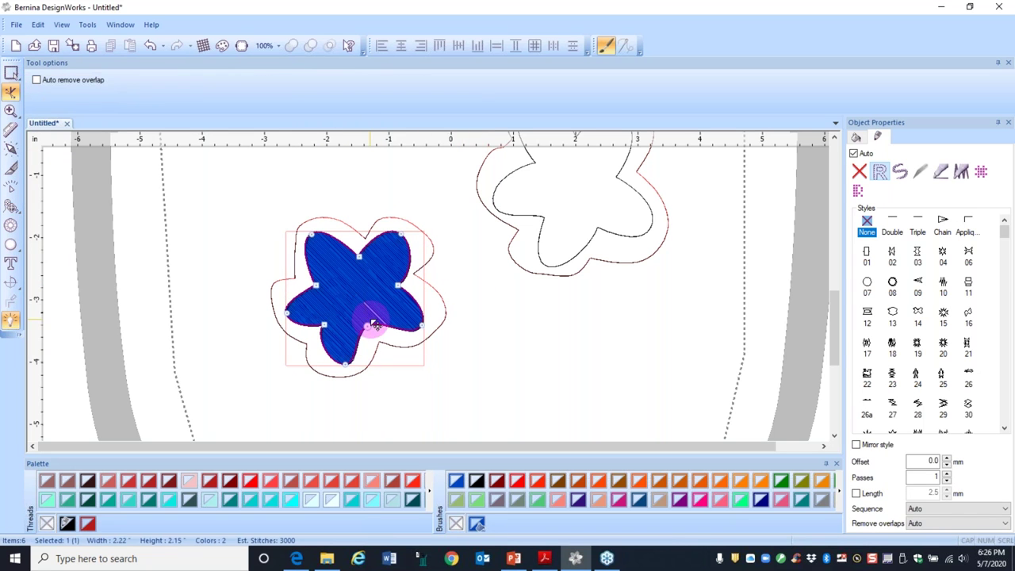
mouse_move(369, 325)
mouse_down()
mouse_move(411, 341)
mouse_move(363, 323)
mouse_move(362, 343)
mouse_move(404, 343)
mouse_move(362, 336)
mouse_move(377, 325)
mouse_up()
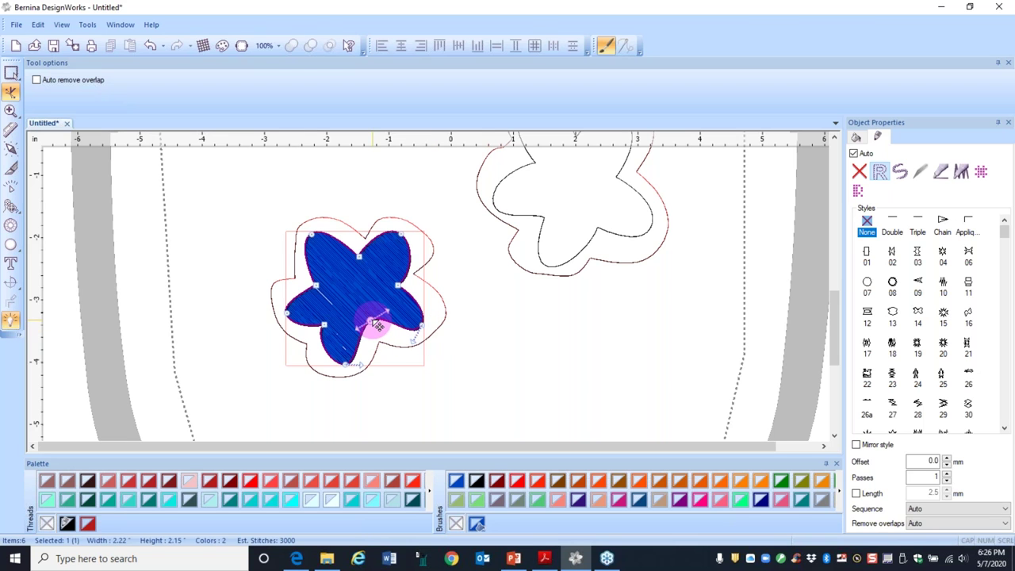
right_click(372, 321)
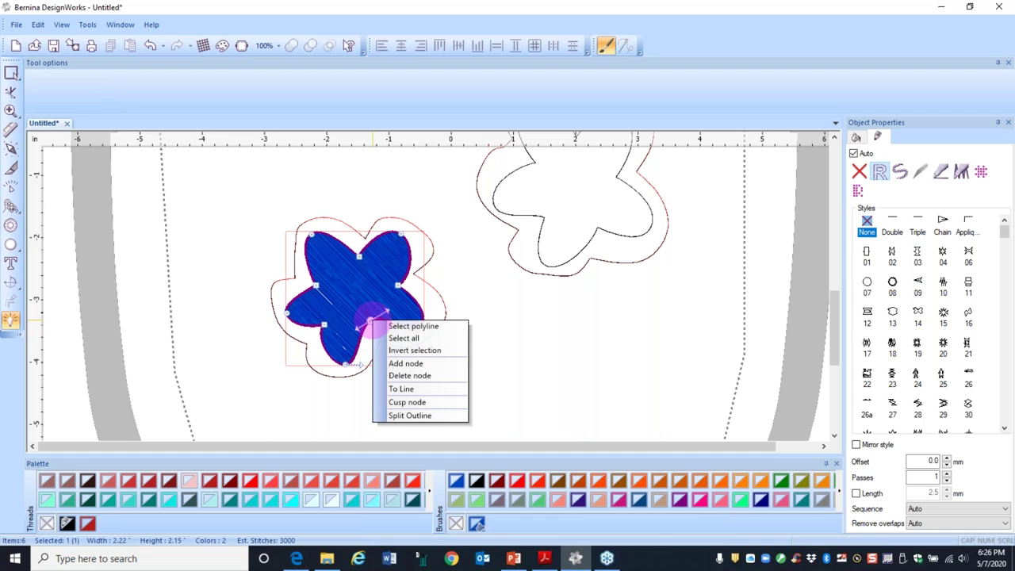
click(406, 402)
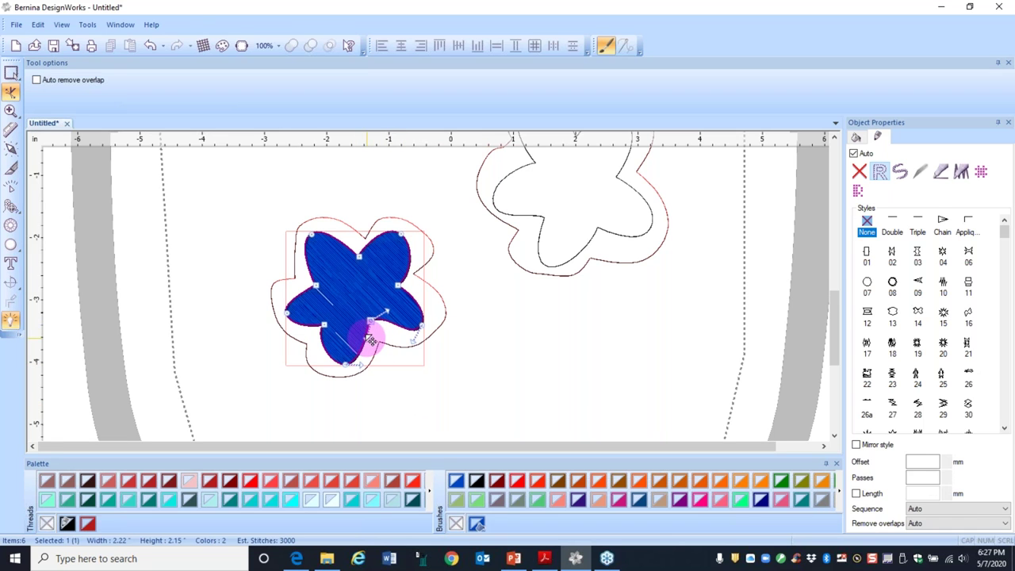
drag(386, 315, 388, 328)
drag(316, 286, 295, 329)
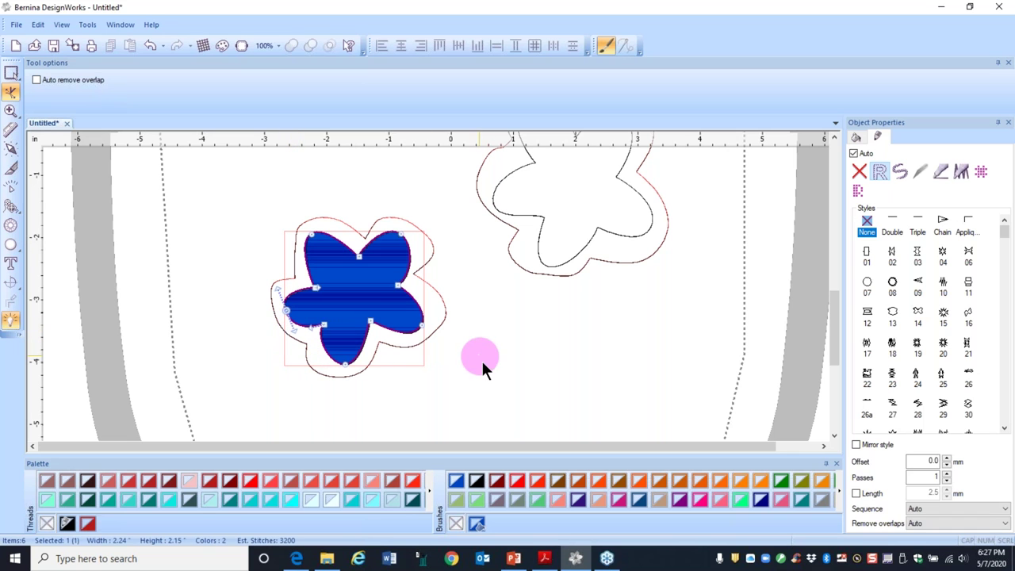
Step: Remove the fill from the lower-left inner flower, leaving only its outline
click(537, 363)
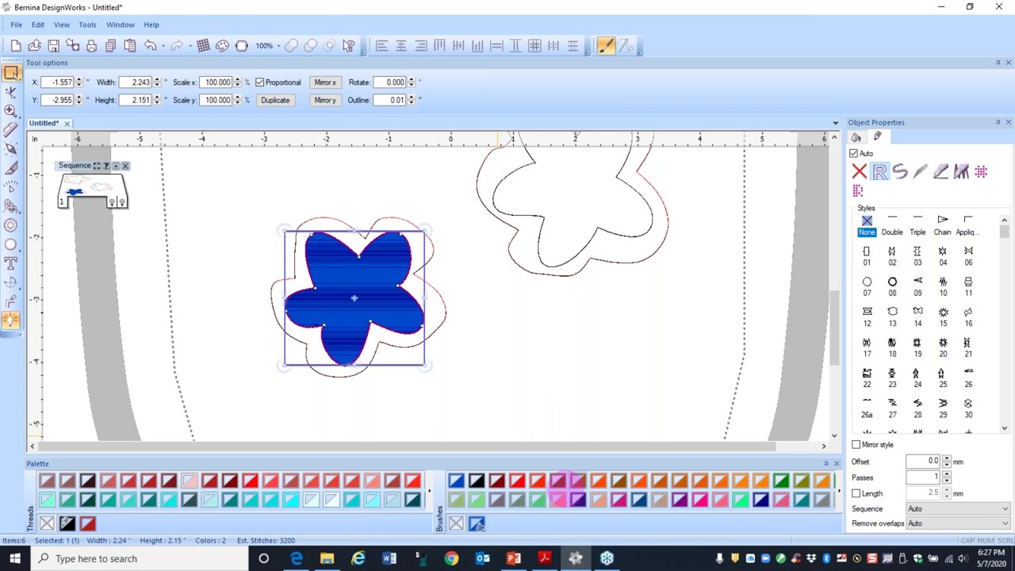
click(857, 139)
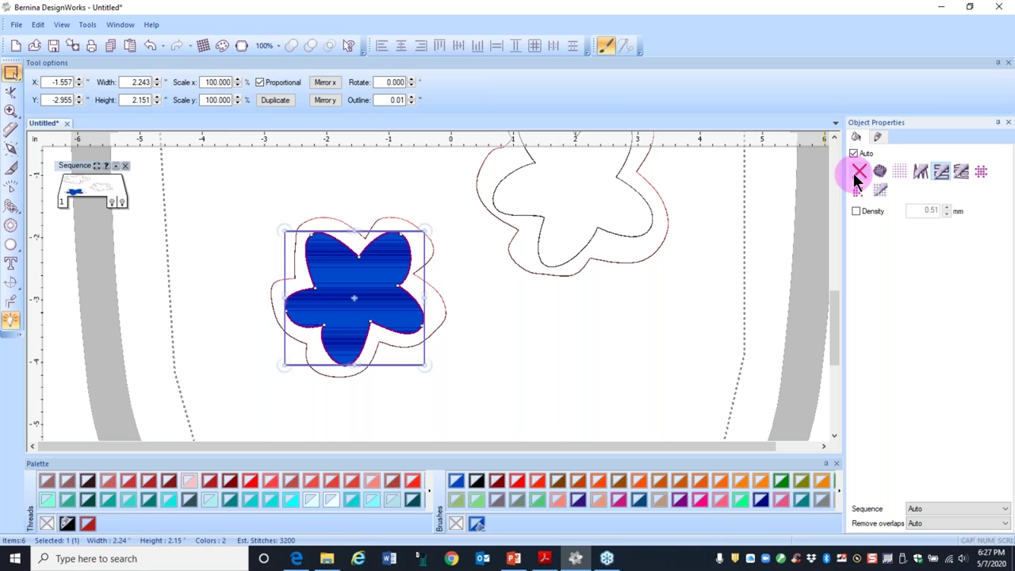
click(859, 170)
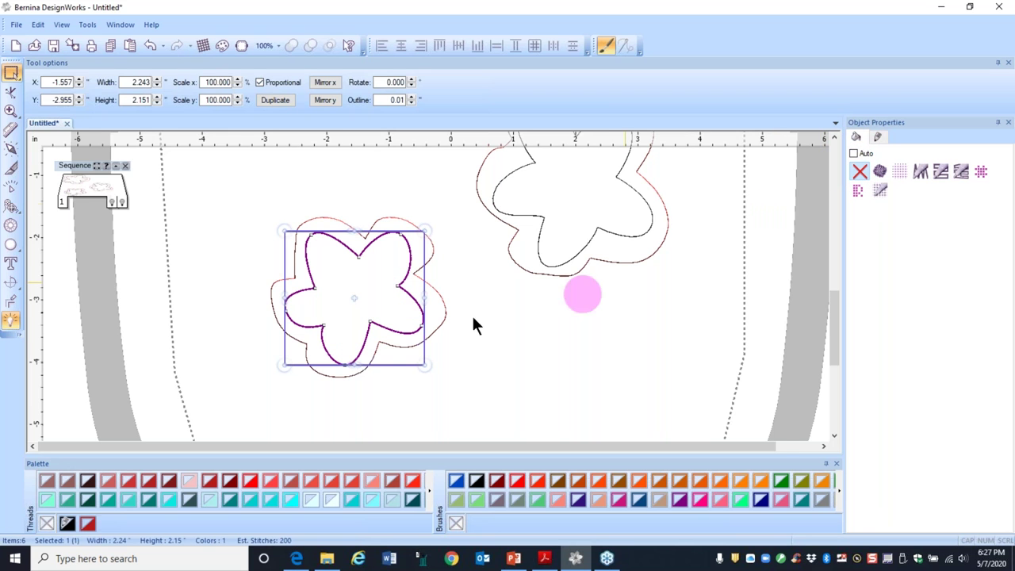
Step: Select the hand-drawn inner outlines of all three flowers together and change their thread color to pink
scroll(449, 318, down, 2)
drag(835, 345, 844, 319)
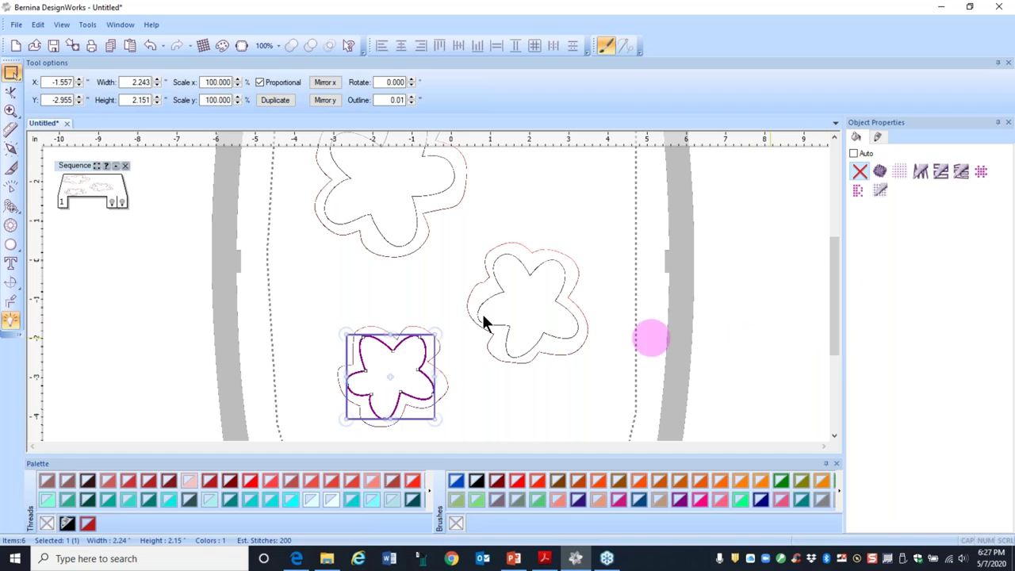
ctrl+click(418, 233)
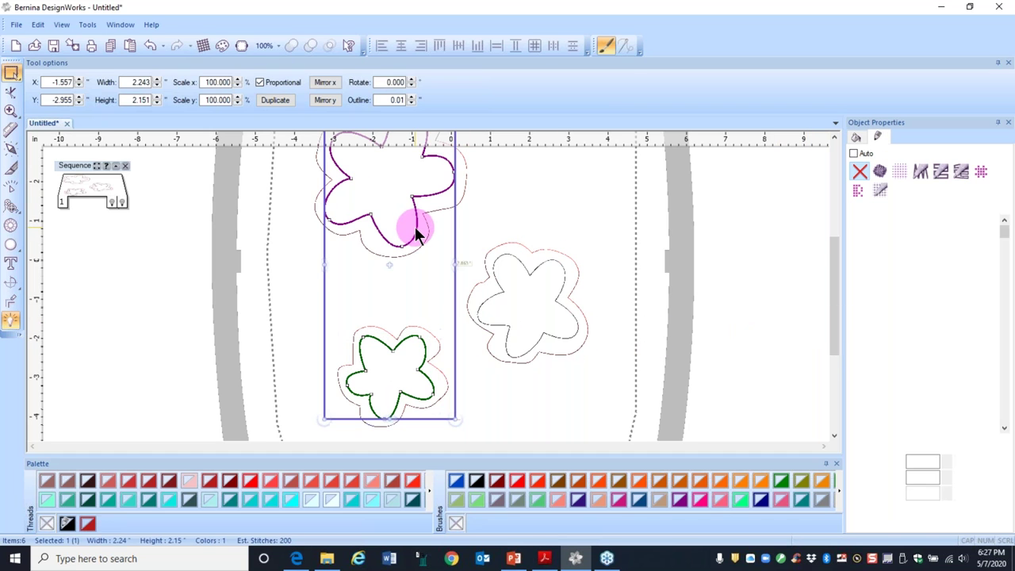
ctrl+click(521, 263)
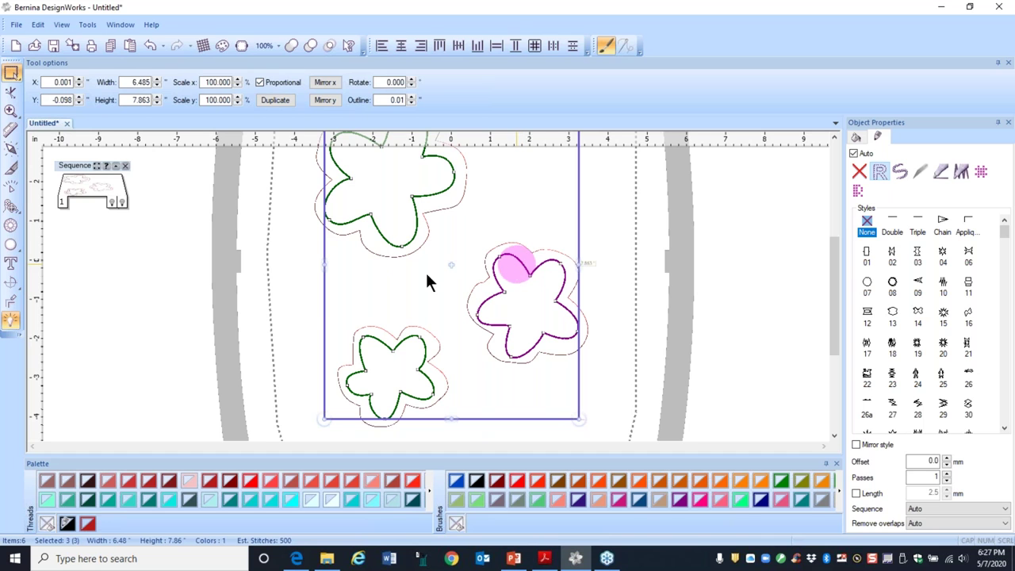
click(427, 489)
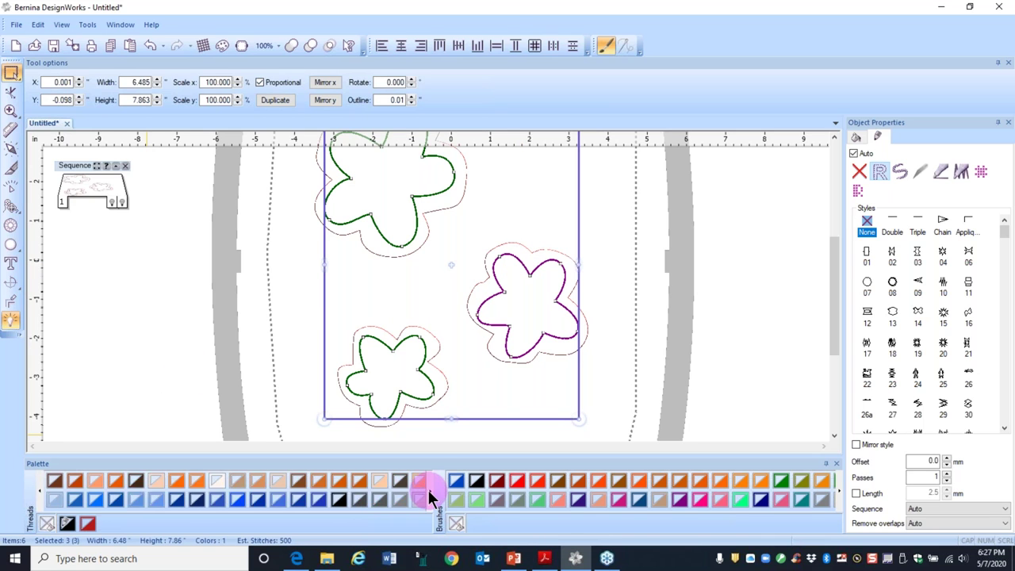
click(427, 490)
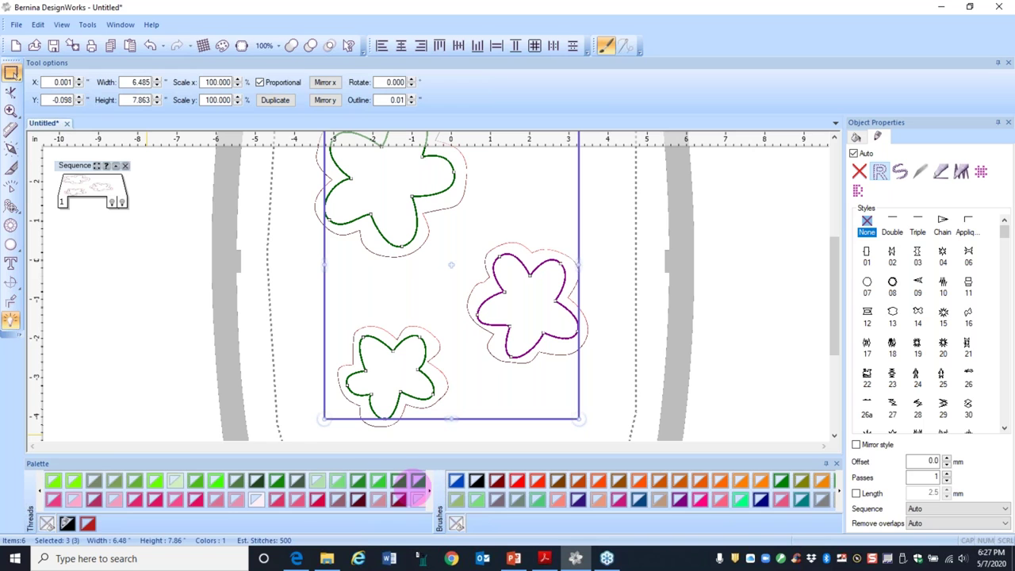
click(135, 498)
click(167, 355)
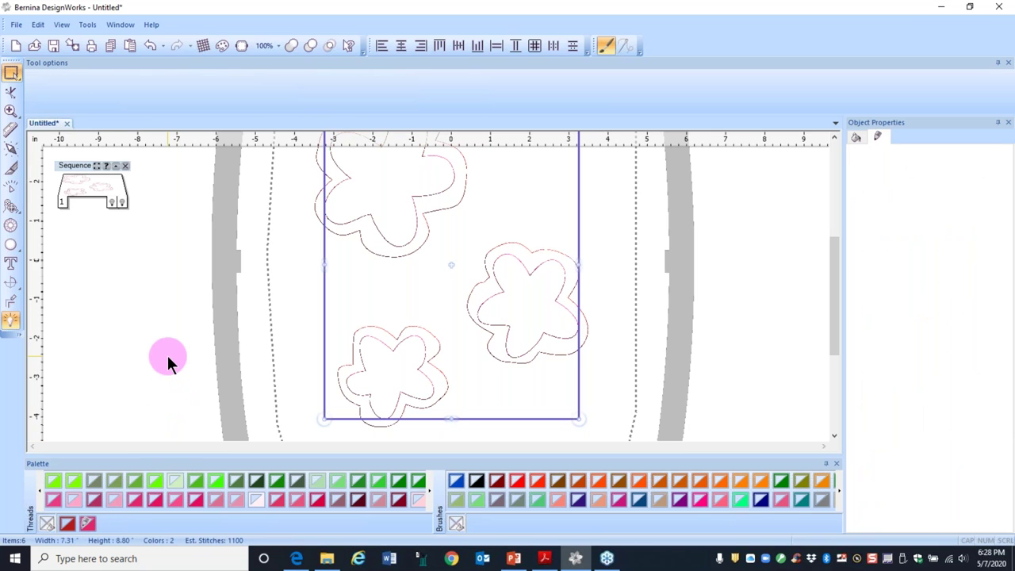
Step: Duplicate the three pink inner flower outlines together and scale the copies proportionally to 80%
scroll(421, 237, up, 3)
scroll(424, 245, down, 3)
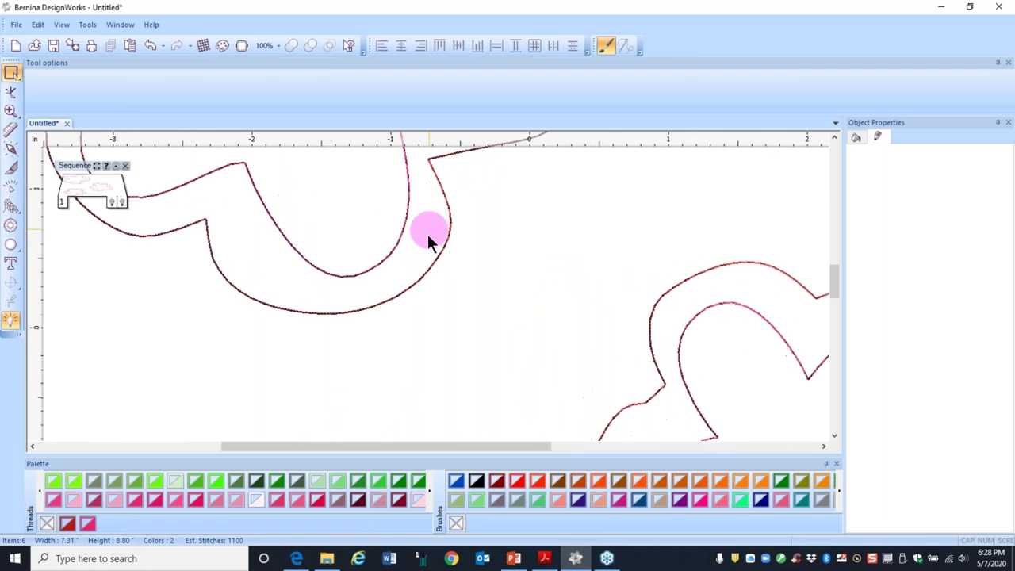
scroll(418, 292, down, 1)
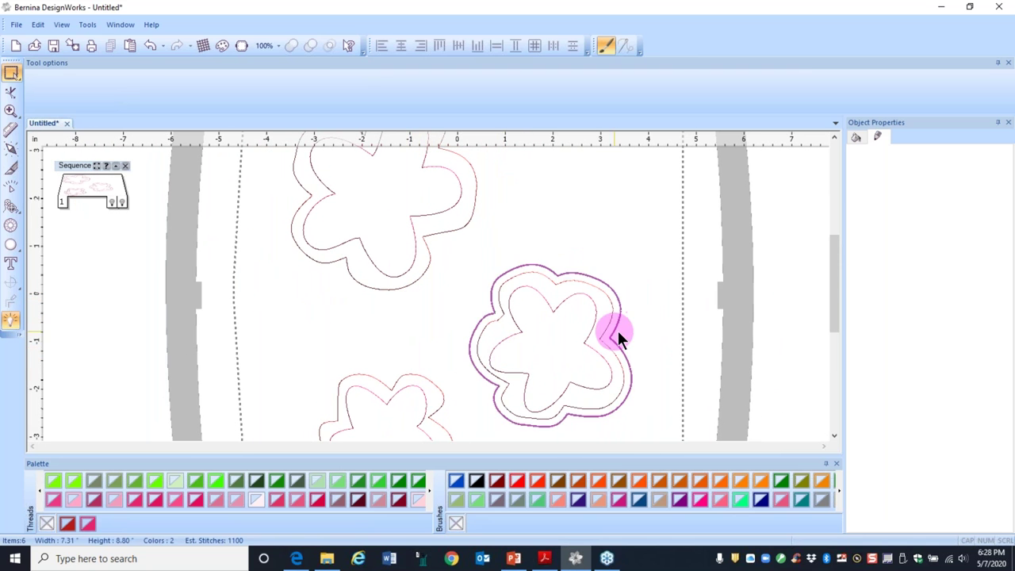
scroll(605, 317, down, 1)
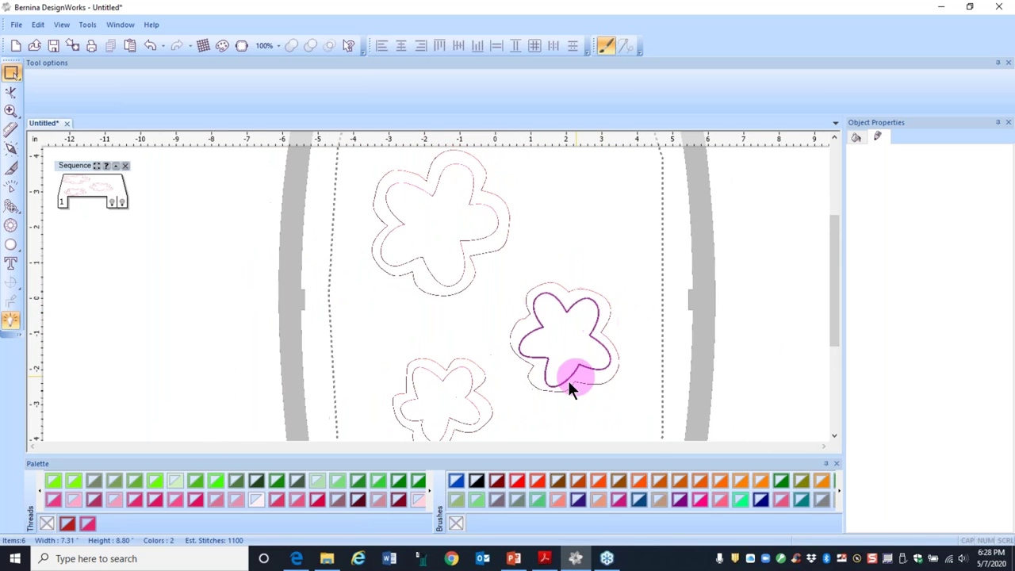
click(460, 272)
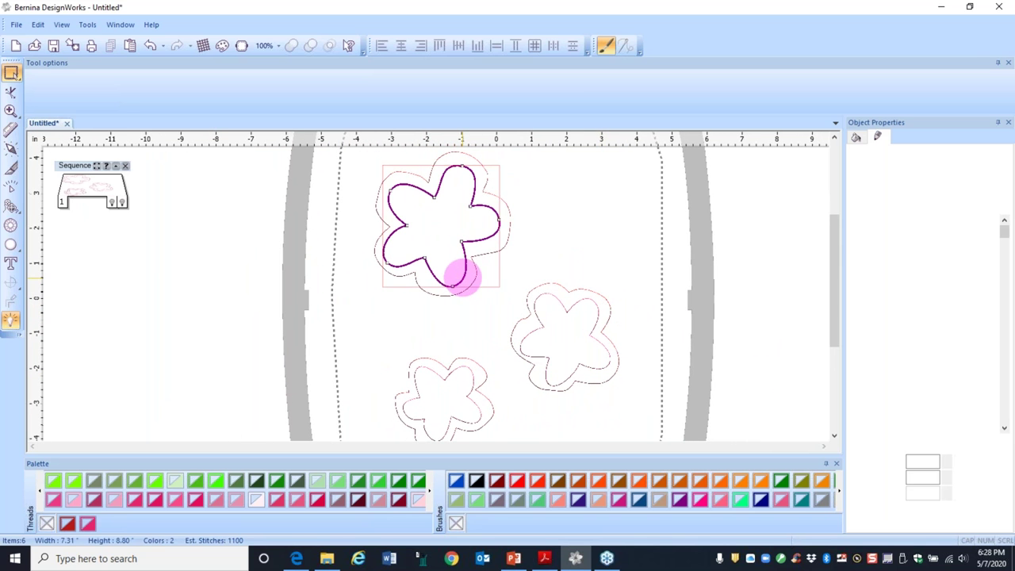
shift+click(557, 299)
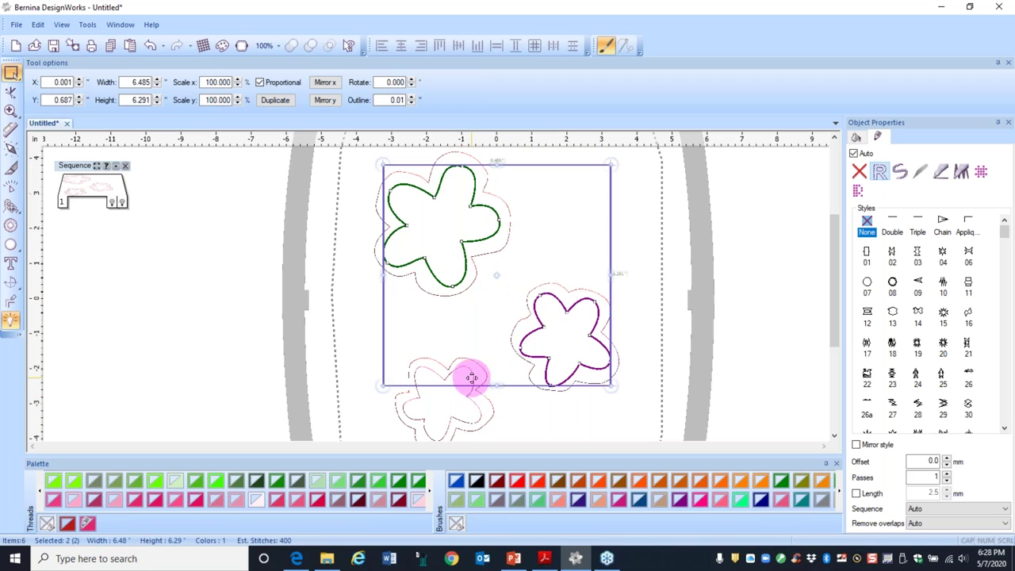
shift+click(474, 403)
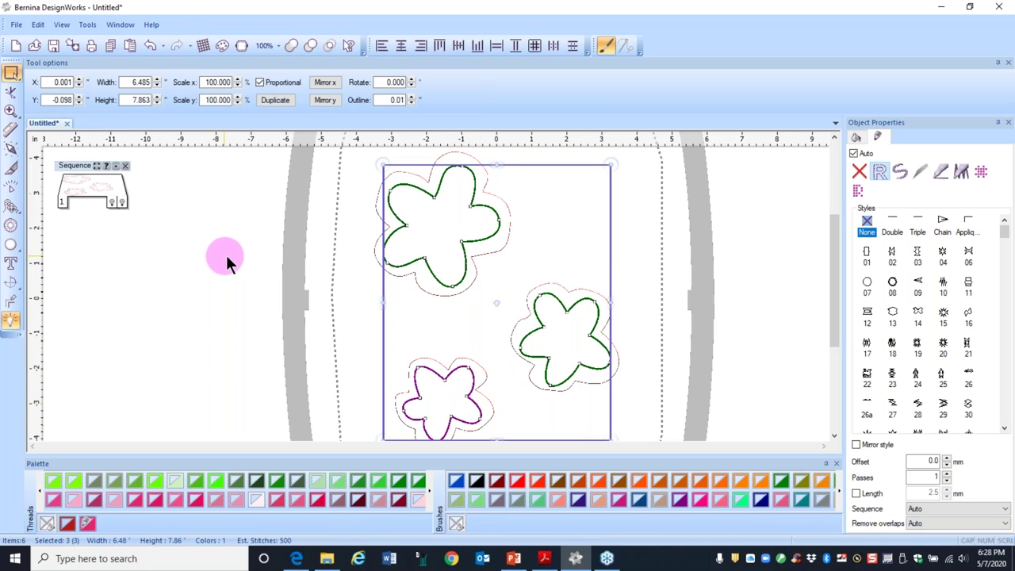
click(272, 101)
click(201, 81)
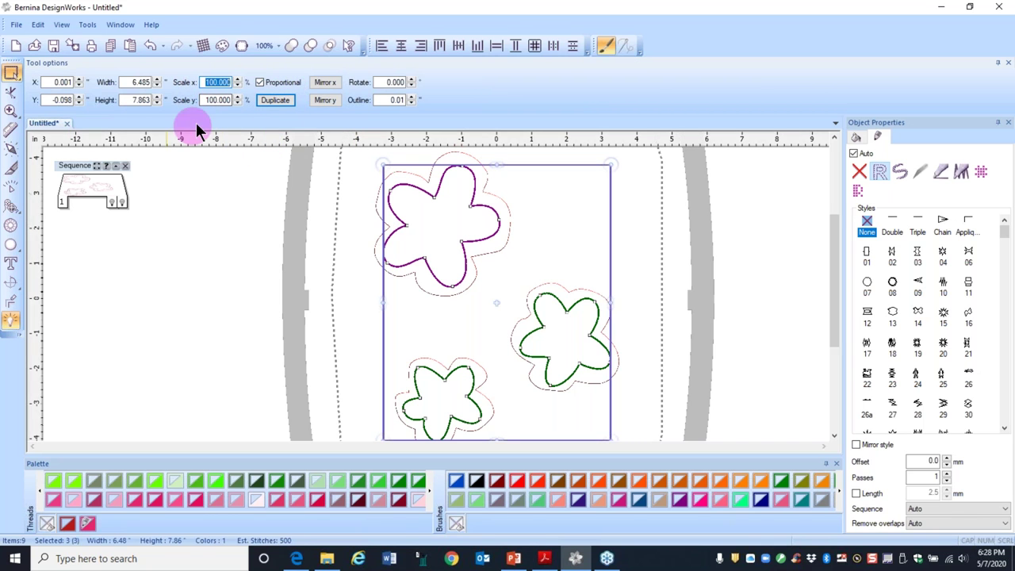
text(80)
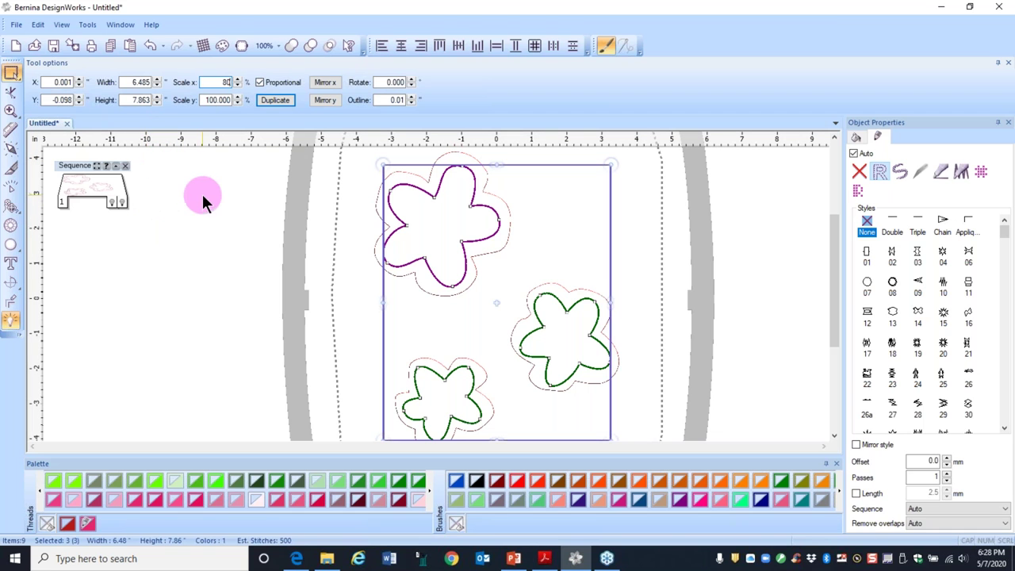
key(Return)
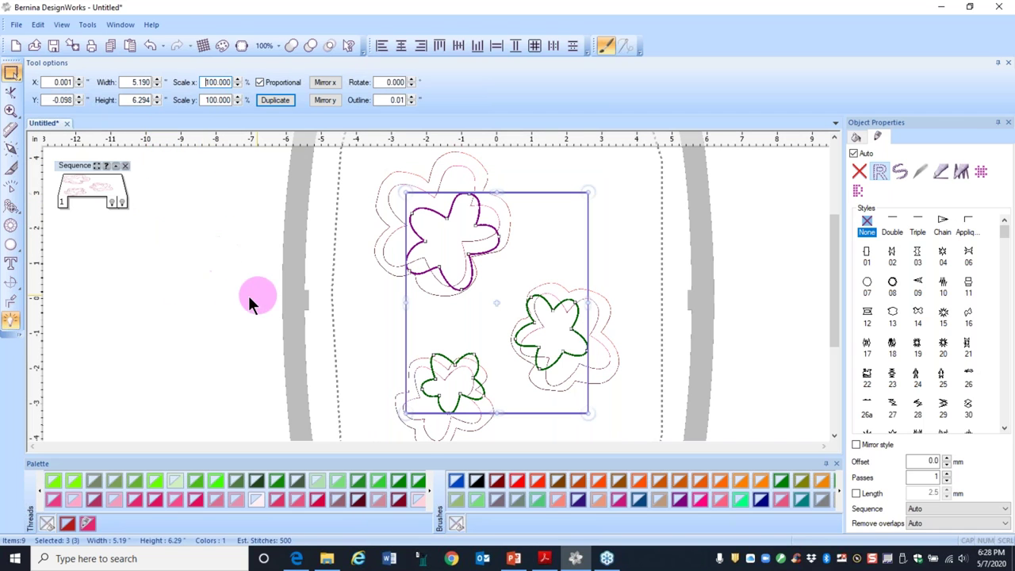
Step: Change the thread color of the three scaled-down flower copies to purple and clear the selection
click(428, 488)
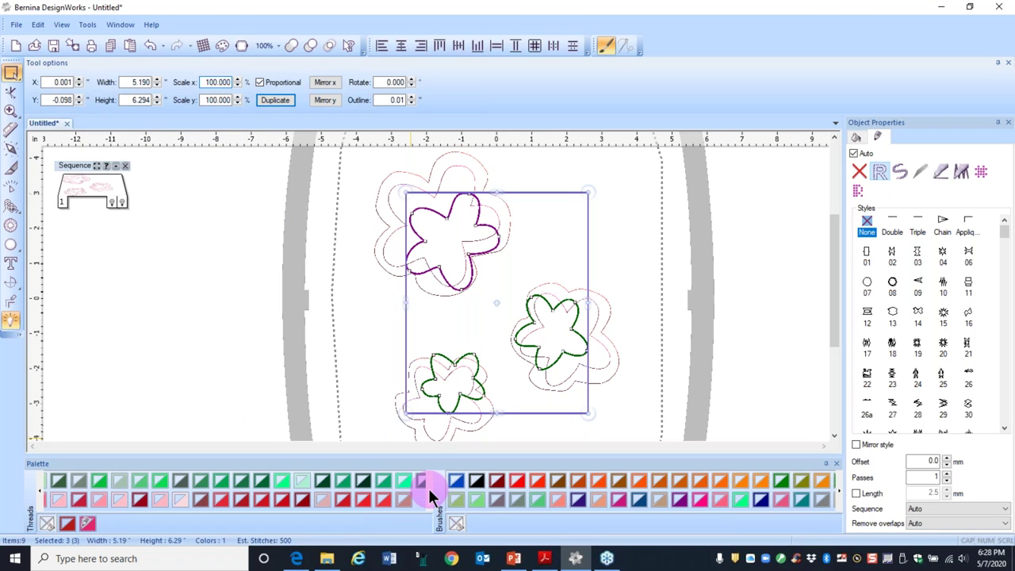
click(41, 497)
click(42, 496)
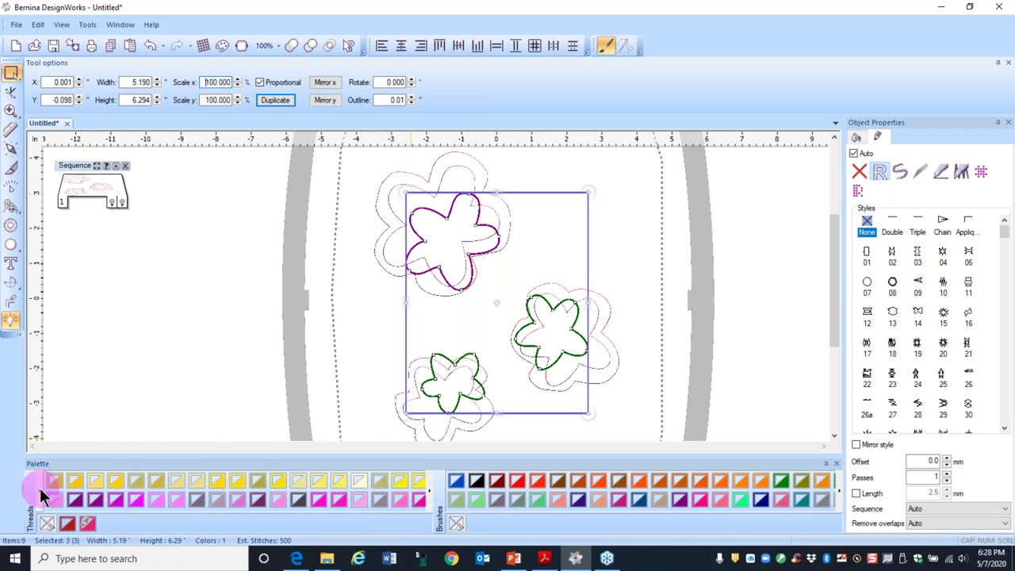
click(43, 496)
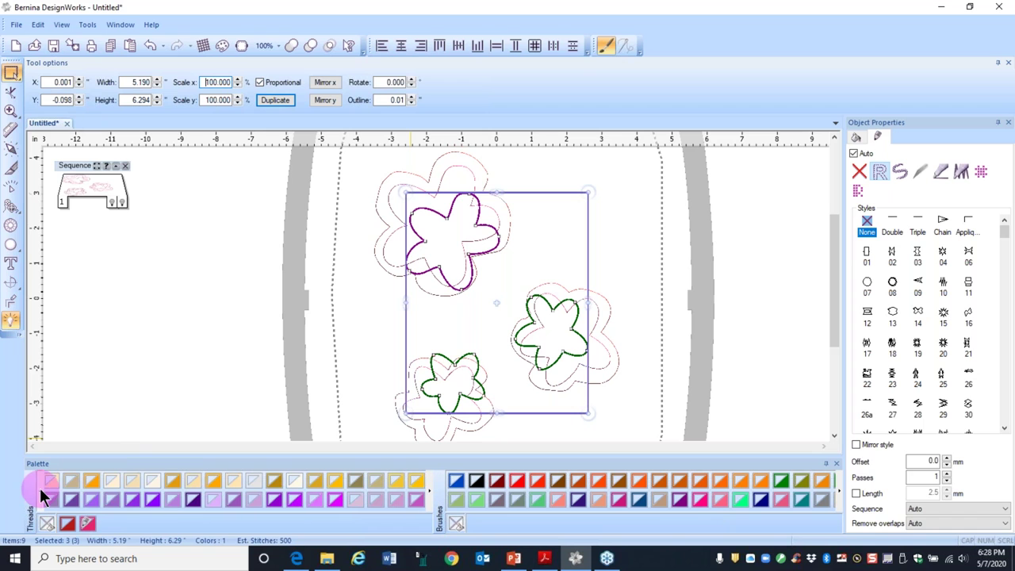
click(132, 498)
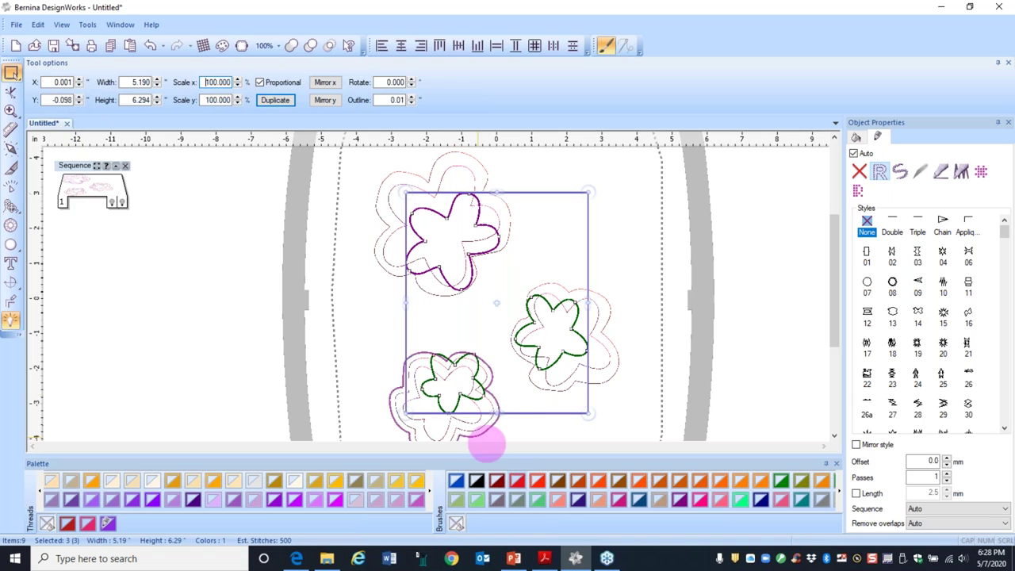
click(773, 202)
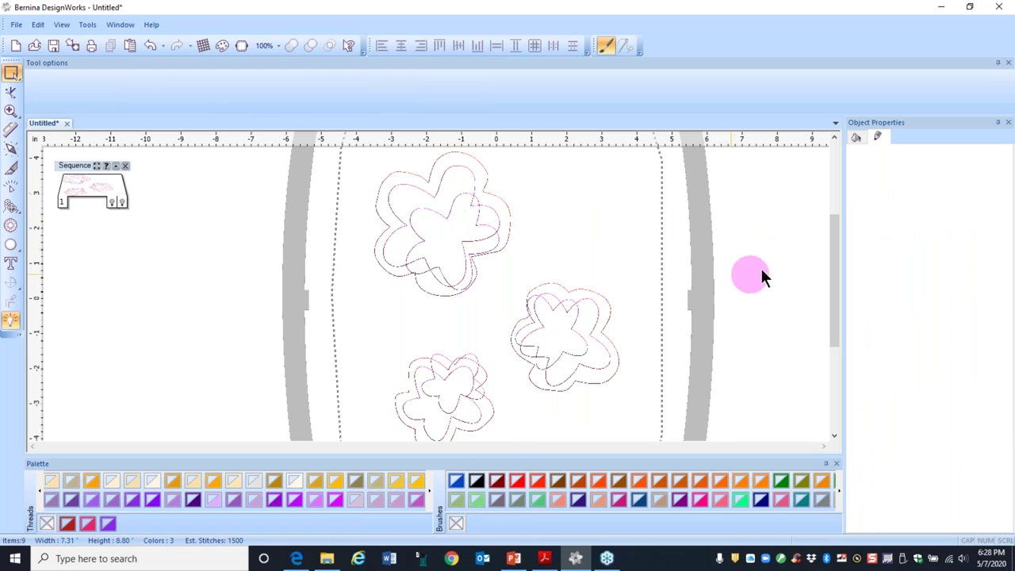
Step: Move each of the three smaller purple outlines so it sits centered inside its own flower's pink outline
click(431, 208)
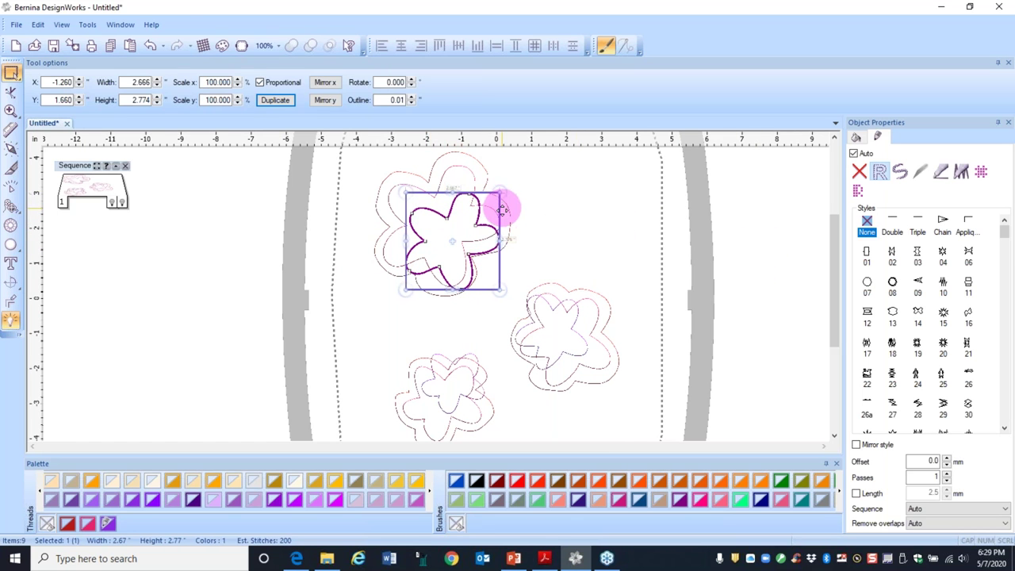
drag(496, 270, 479, 253)
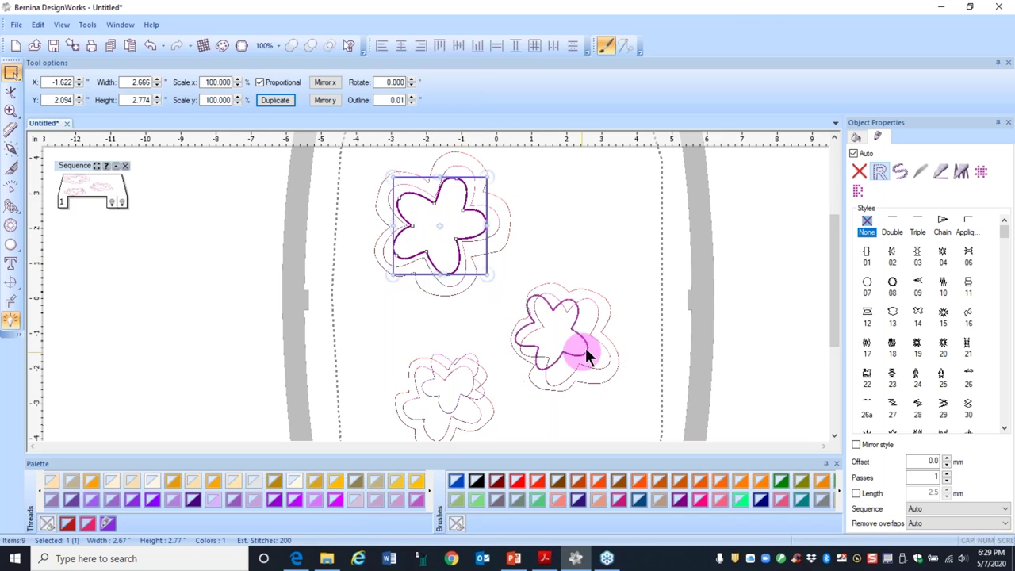
drag(587, 356, 603, 321)
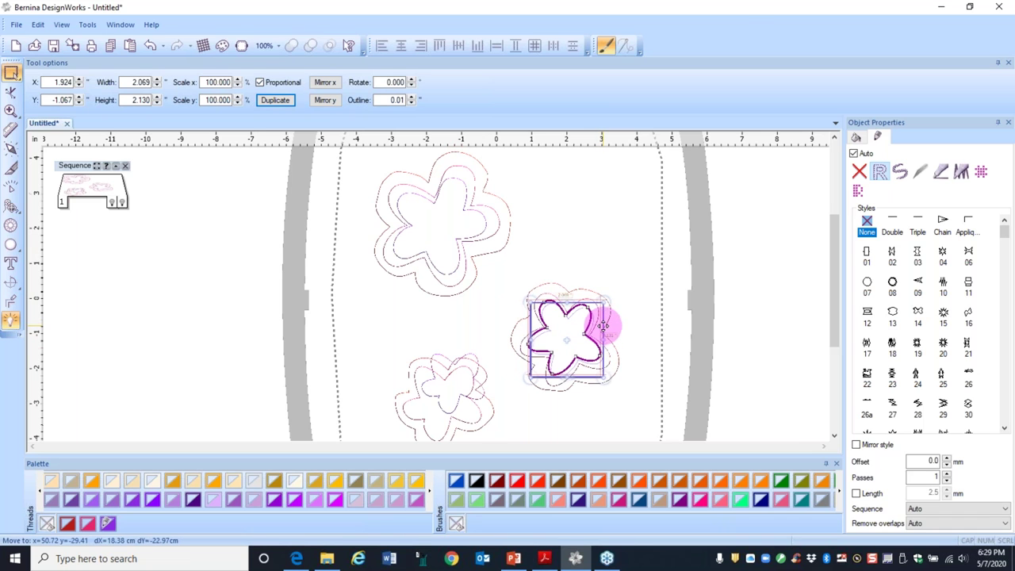
click(476, 404)
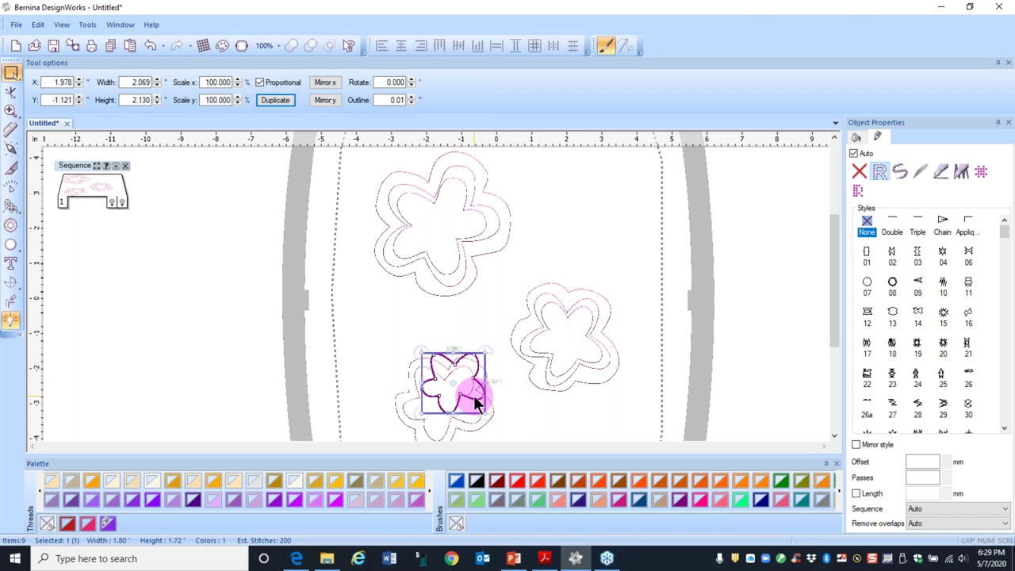
drag(479, 369, 466, 385)
scroll(522, 442, down, 1)
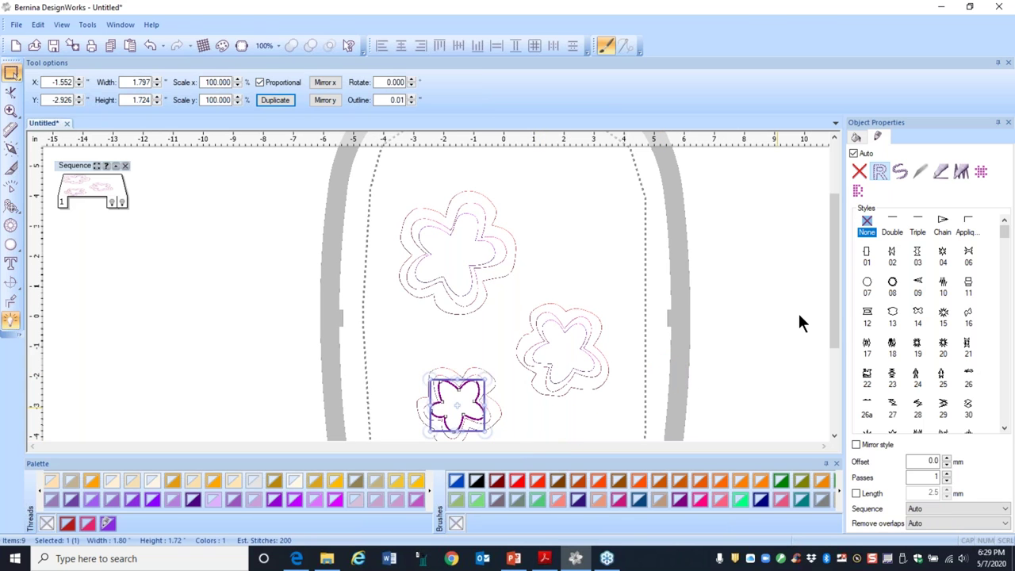
click(472, 304)
click(166, 379)
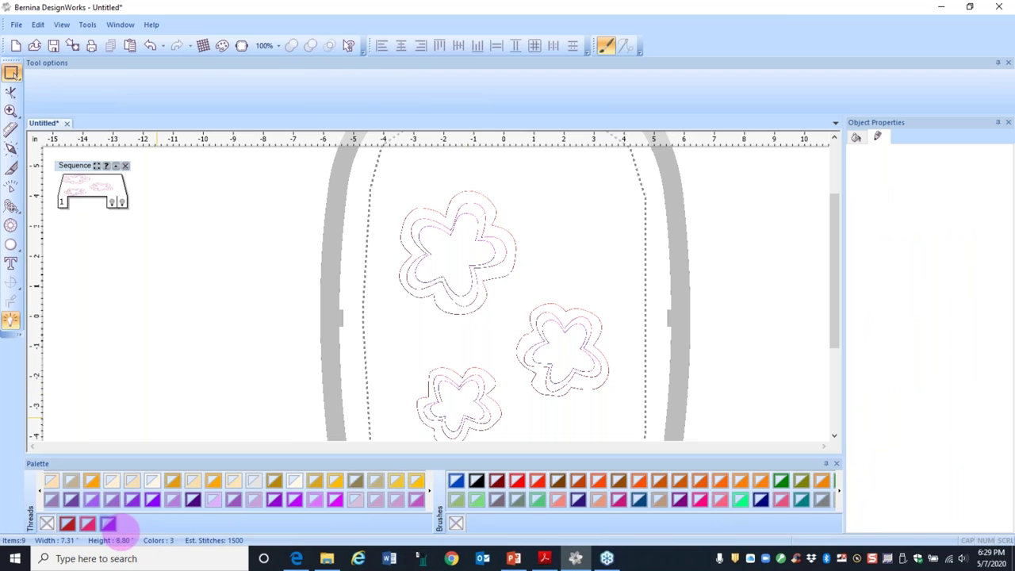
Step: Select all purple outlines by their pen color, apply the Triple run stitch style to them, and clear the selection
right_click(115, 528)
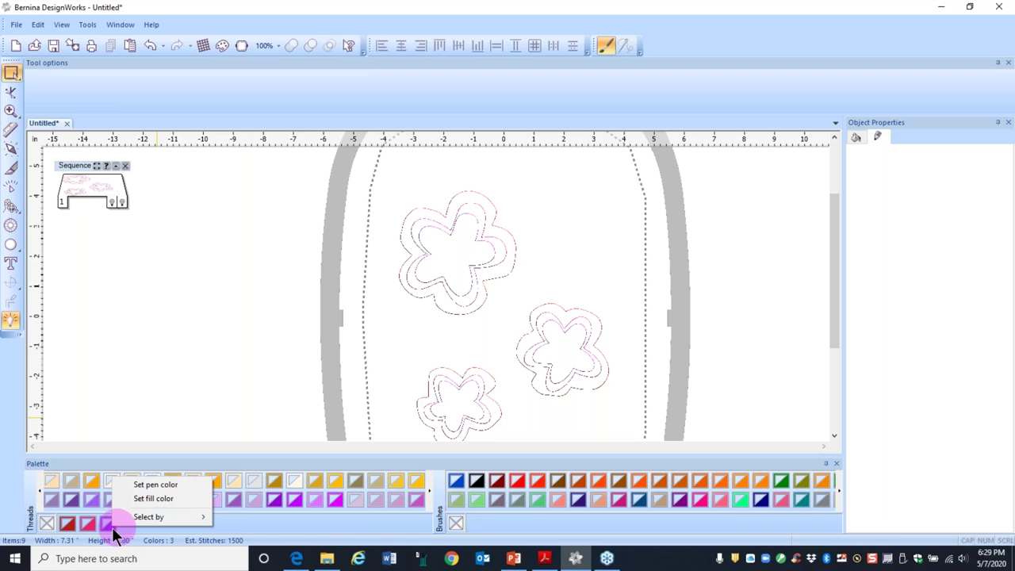
mouse_move(129, 523)
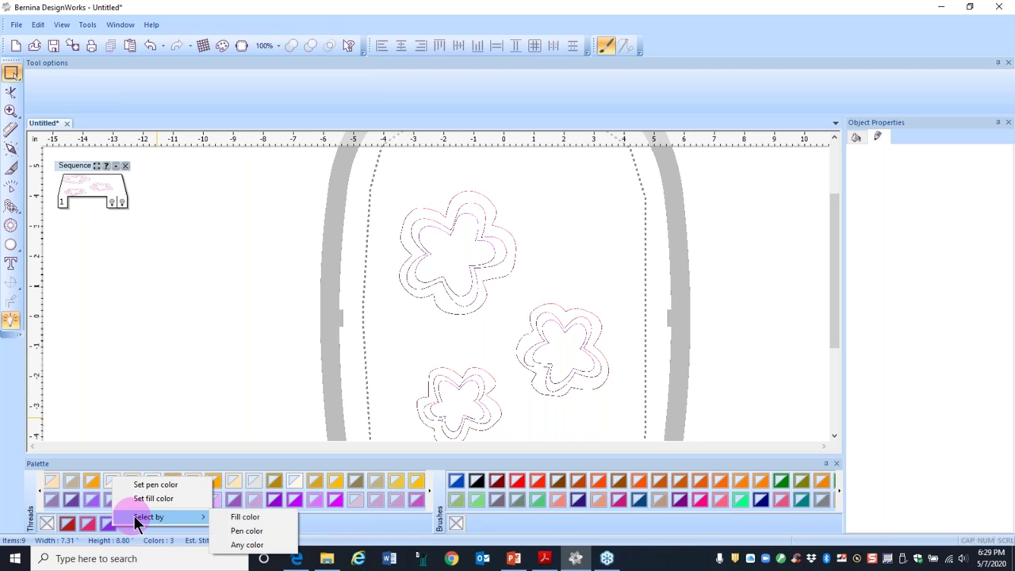
click(246, 530)
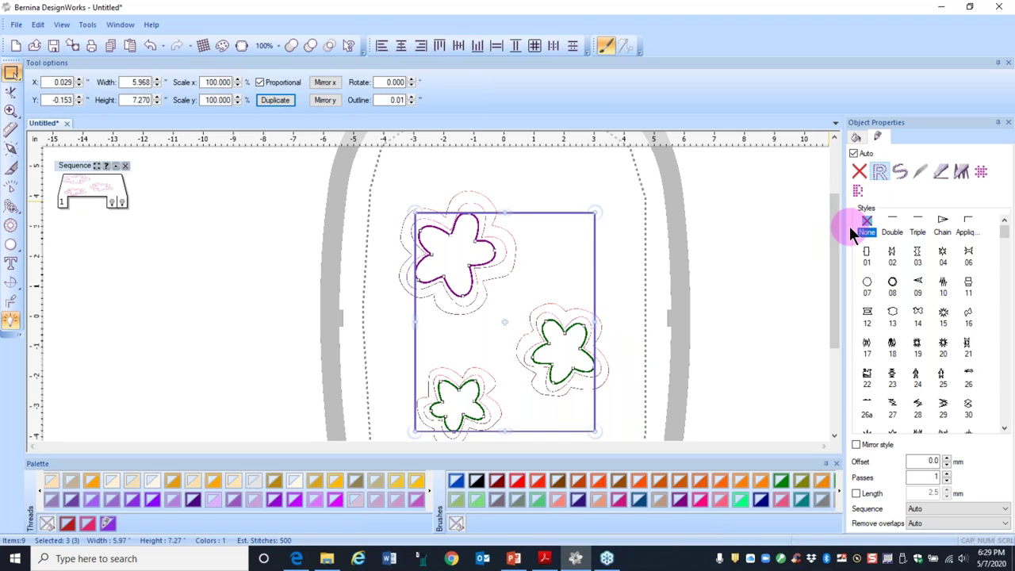
click(917, 231)
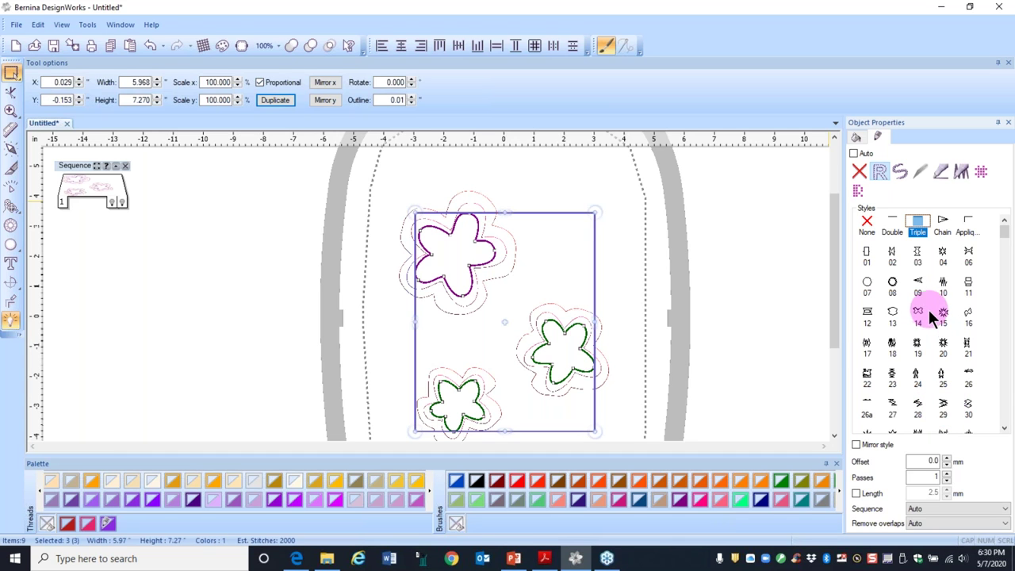
click(160, 409)
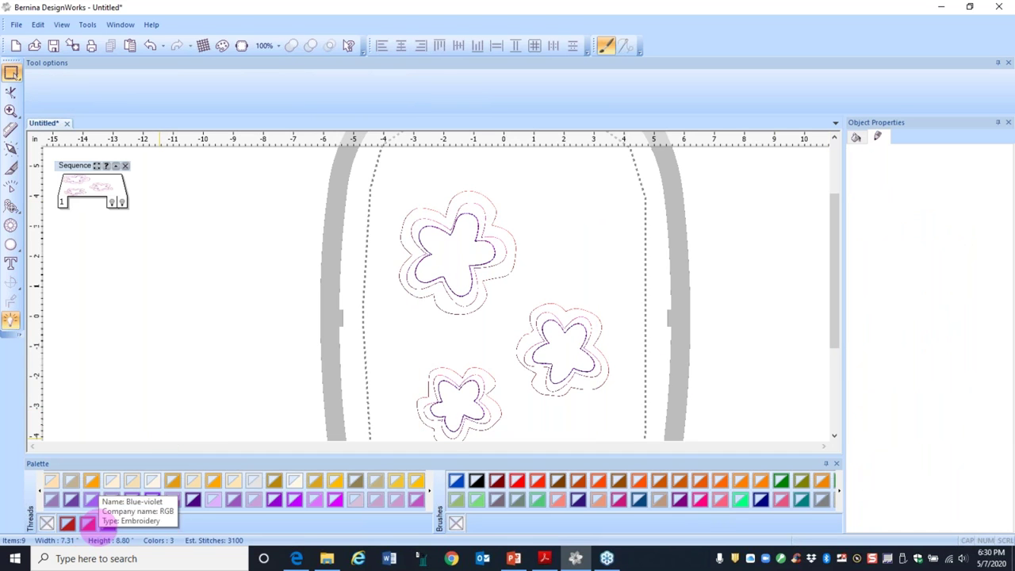
Step: Select all pink outlines by their pen color, apply the Triple run stitch style to them, and clear the selection
right_click(92, 528)
mouse_move(111, 520)
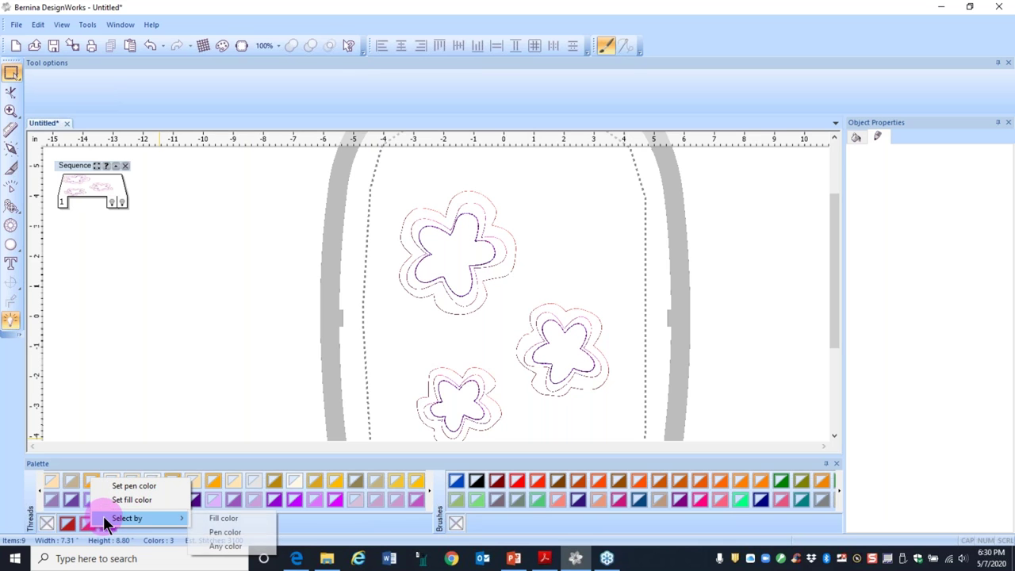
click(218, 533)
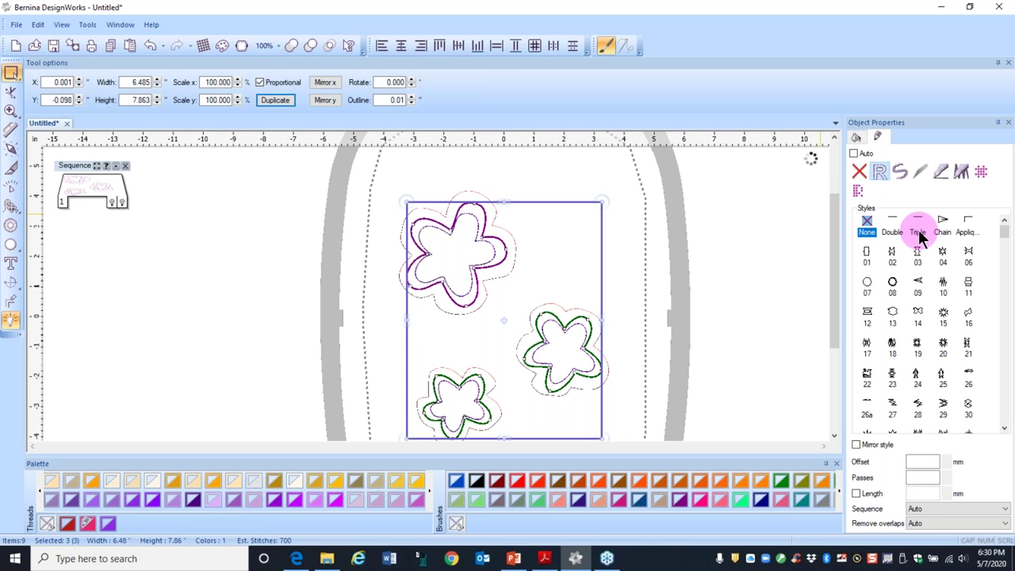
click(919, 232)
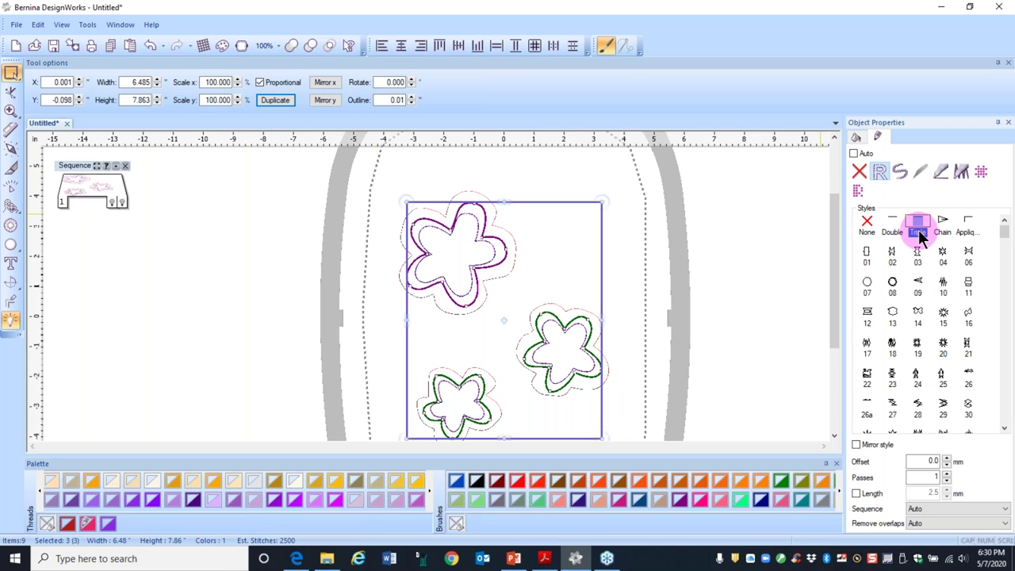
click(228, 335)
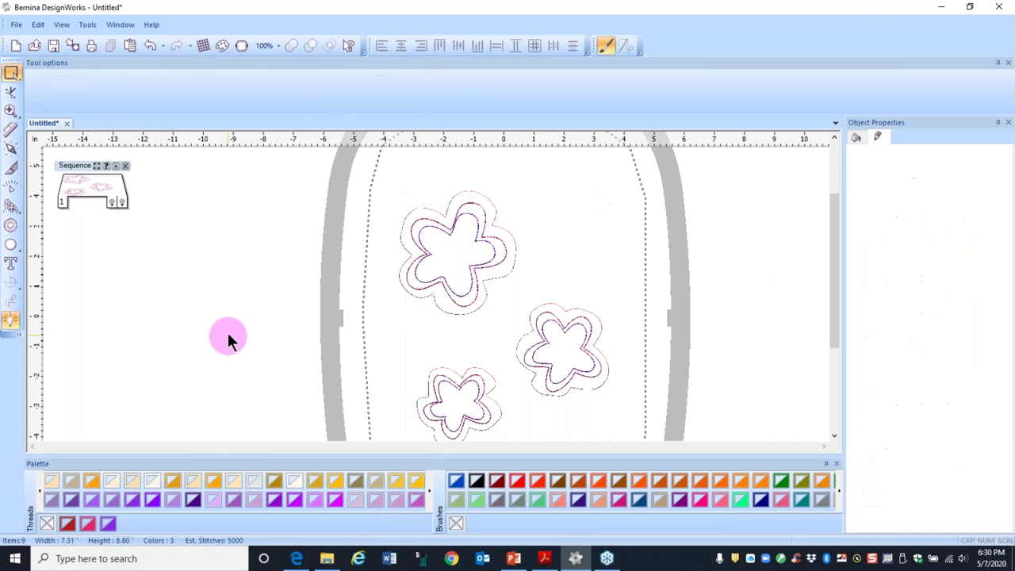
Step: Sketch two freehand curves above and below the right flower as one object, together spanning about 2.32 by 8.89 inches
click(449, 225)
mouse_move(411, 255)
mouse_down()
mouse_move(420, 226)
mouse_move(458, 227)
mouse_move(475, 233)
mouse_move(500, 264)
mouse_up()
drag(835, 299, 801, 308)
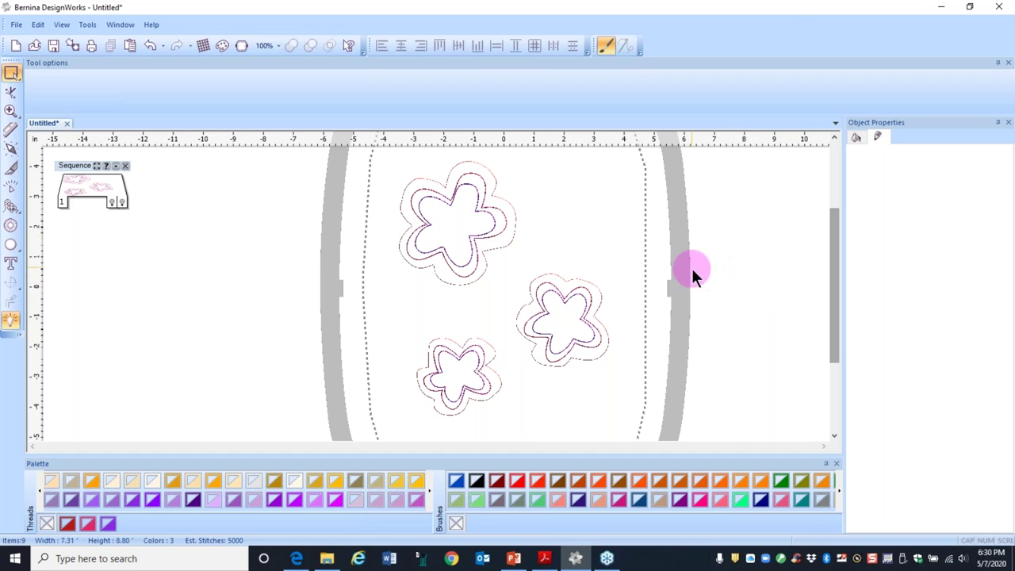
click(12, 214)
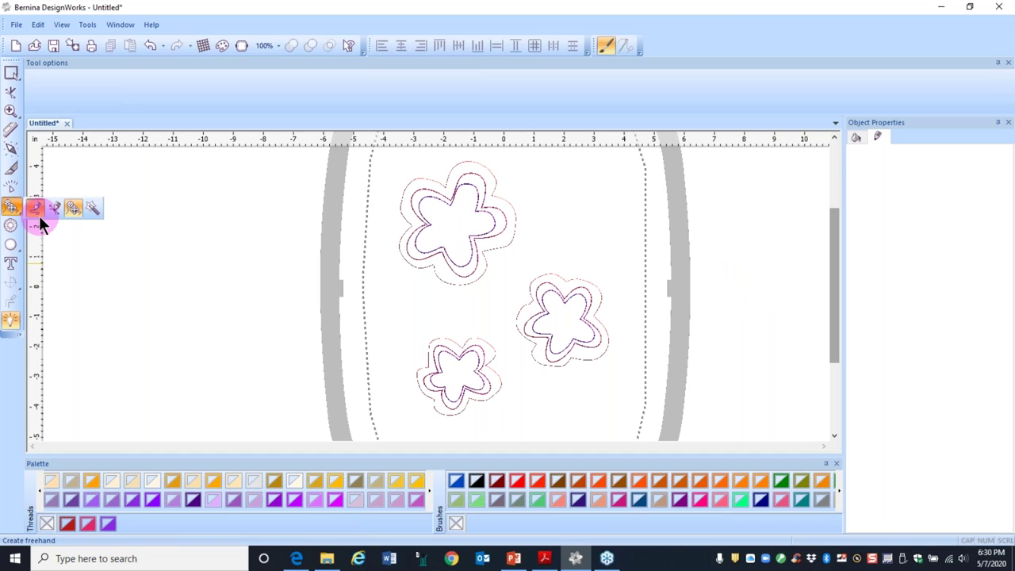
click(35, 209)
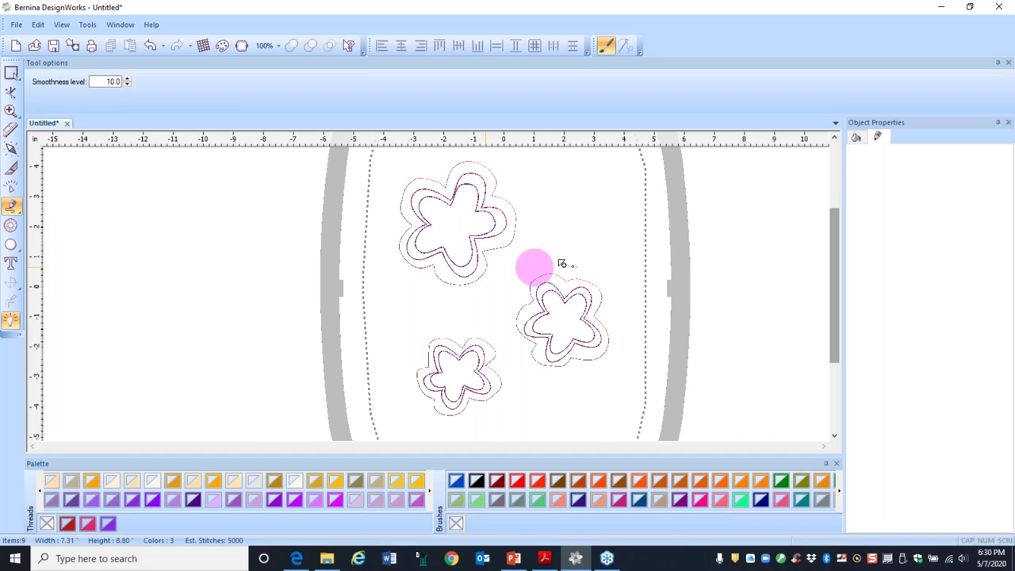
mouse_move(526, 263)
mouse_down()
mouse_move(574, 234)
mouse_move(569, 201)
mouse_up()
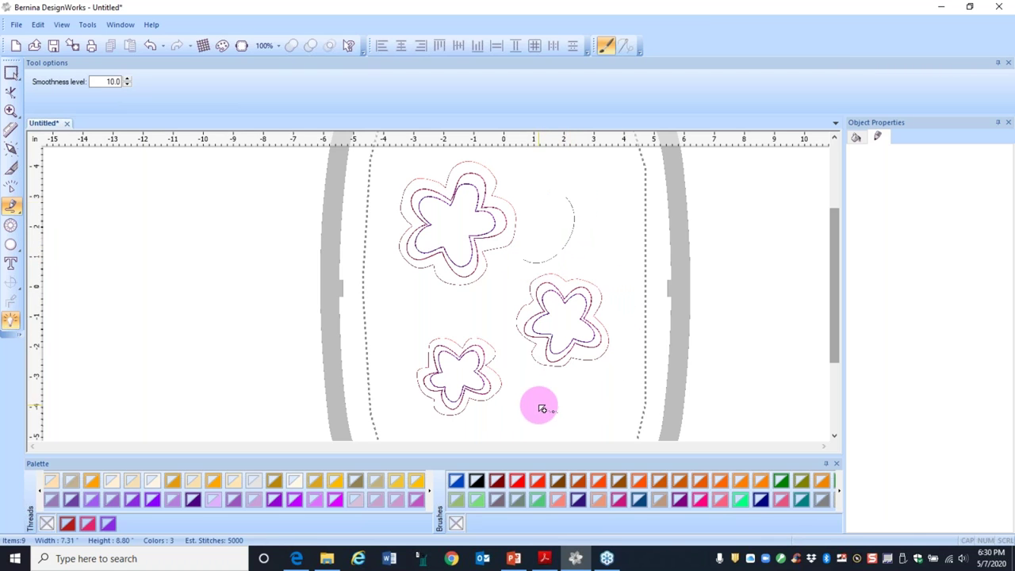
mouse_move(522, 382)
mouse_down()
mouse_move(549, 412)
mouse_move(589, 421)
mouse_up()
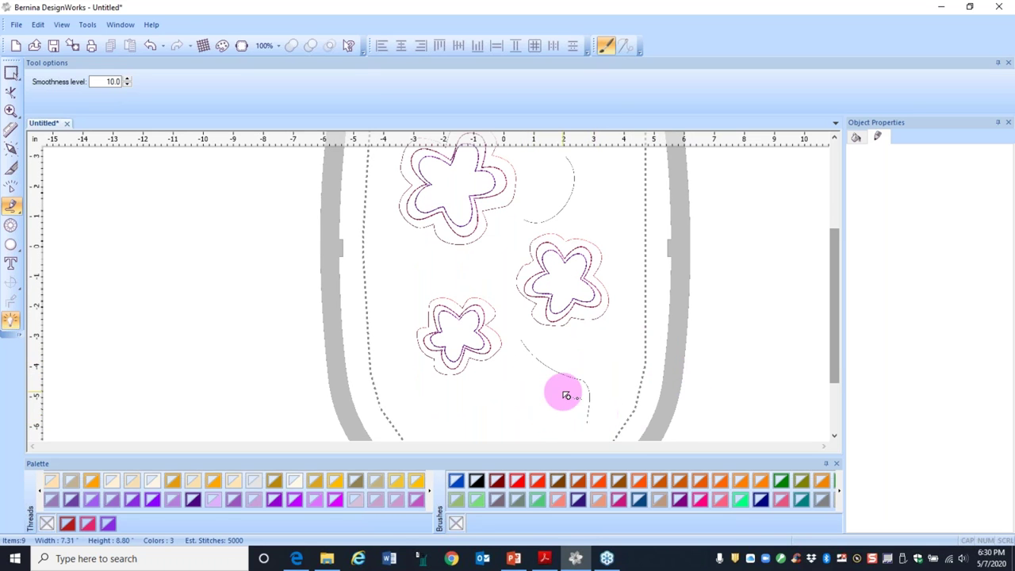
Step: Undo the last style changes on the pink and purple outlines, and redo the Triple style on the purple ones
click(150, 45)
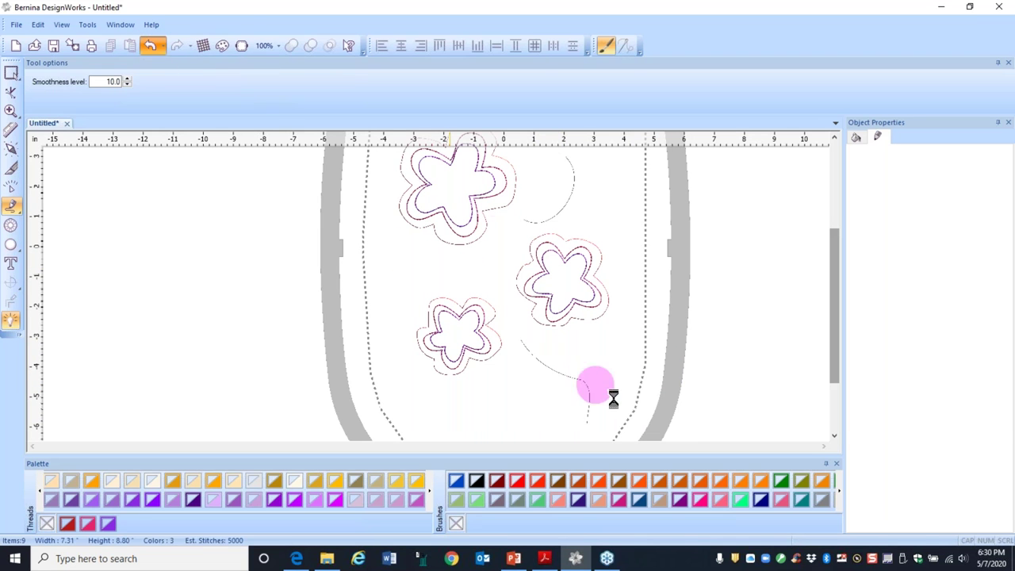
click(149, 46)
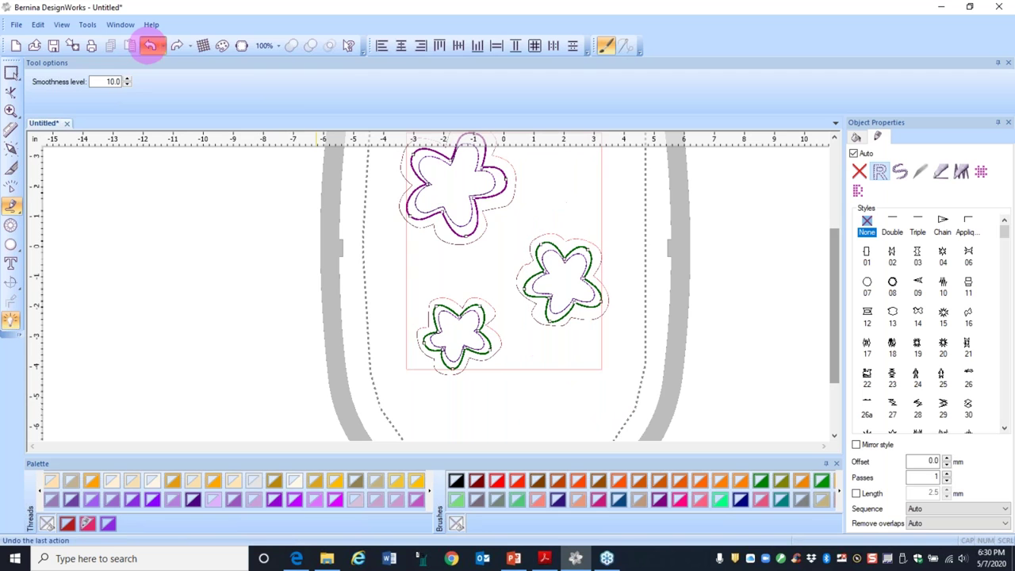
click(452, 218)
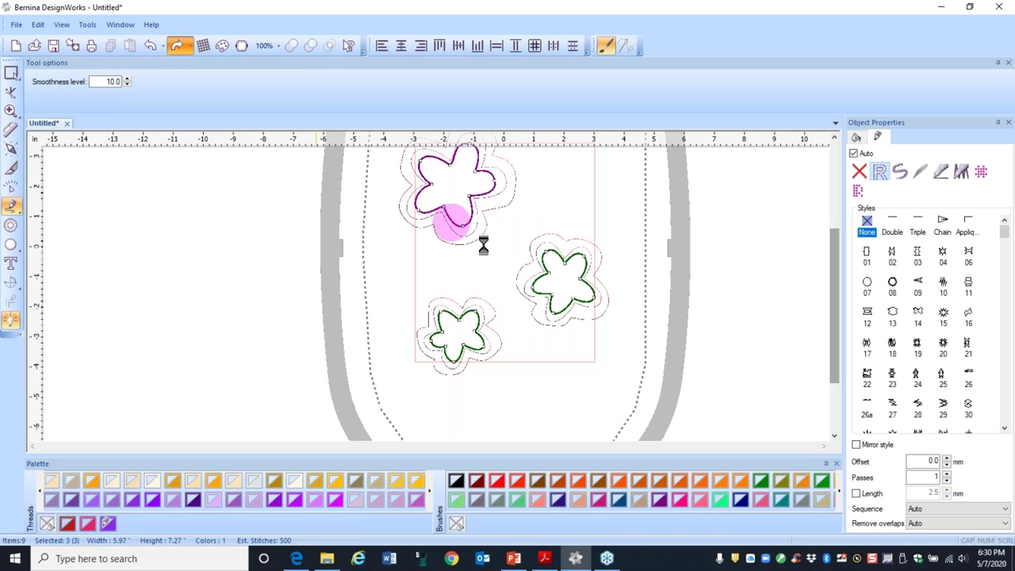
click(175, 45)
Step: Sketch a freehand curve between the two left flowers and delete its stray end node, leaving it about 2.06 inches wide
mouse_move(608, 363)
mouse_down()
mouse_move(561, 262)
mouse_move(632, 356)
mouse_move(634, 341)
mouse_move(577, 382)
mouse_move(616, 360)
mouse_move(624, 371)
mouse_up()
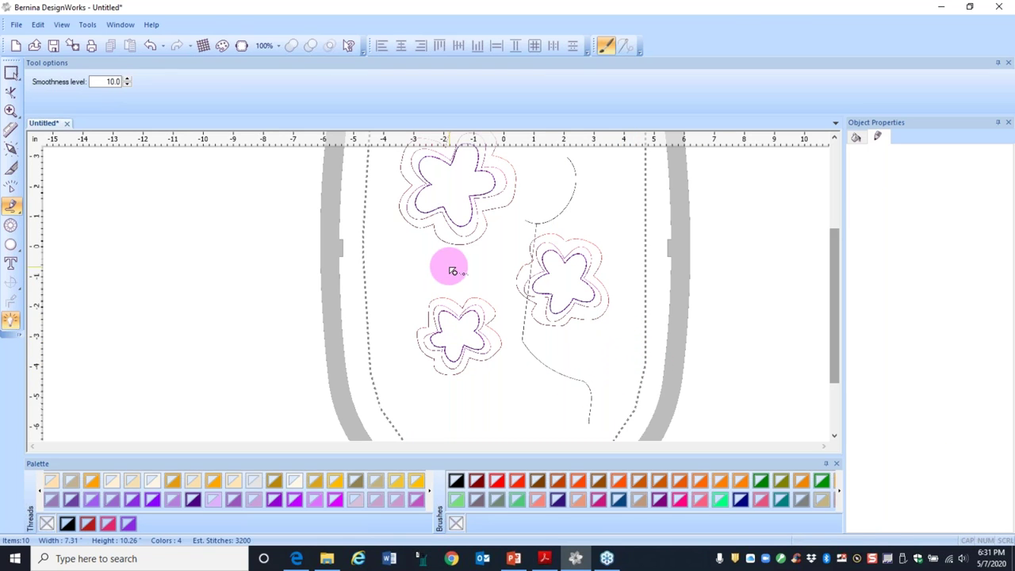
drag(460, 275, 397, 259)
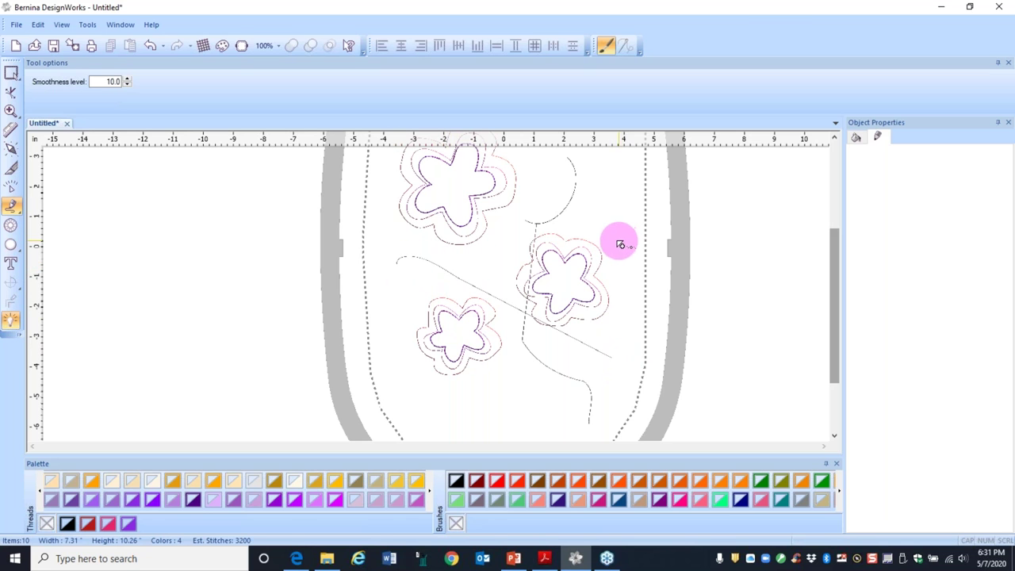
key(space)
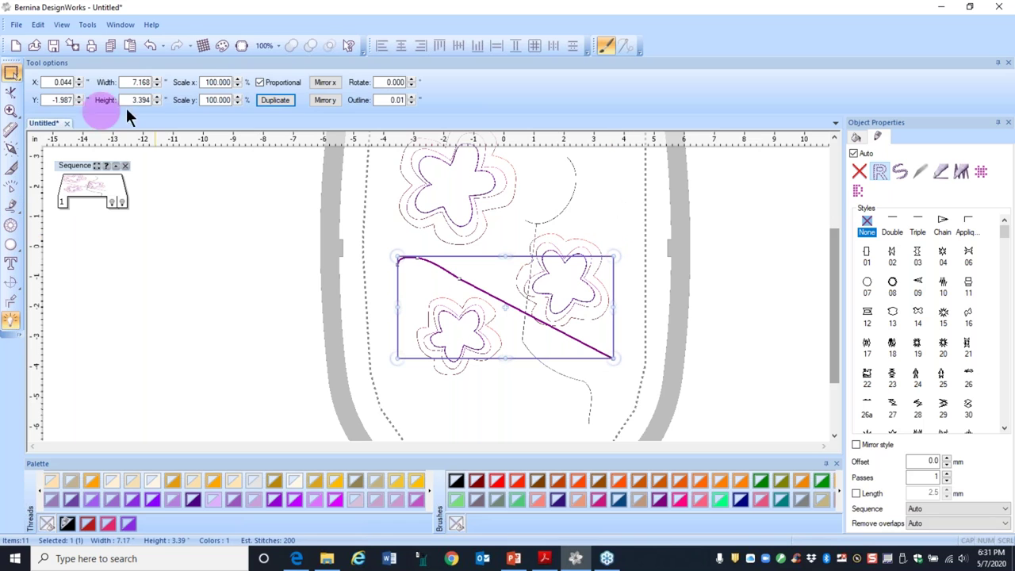
click(11, 95)
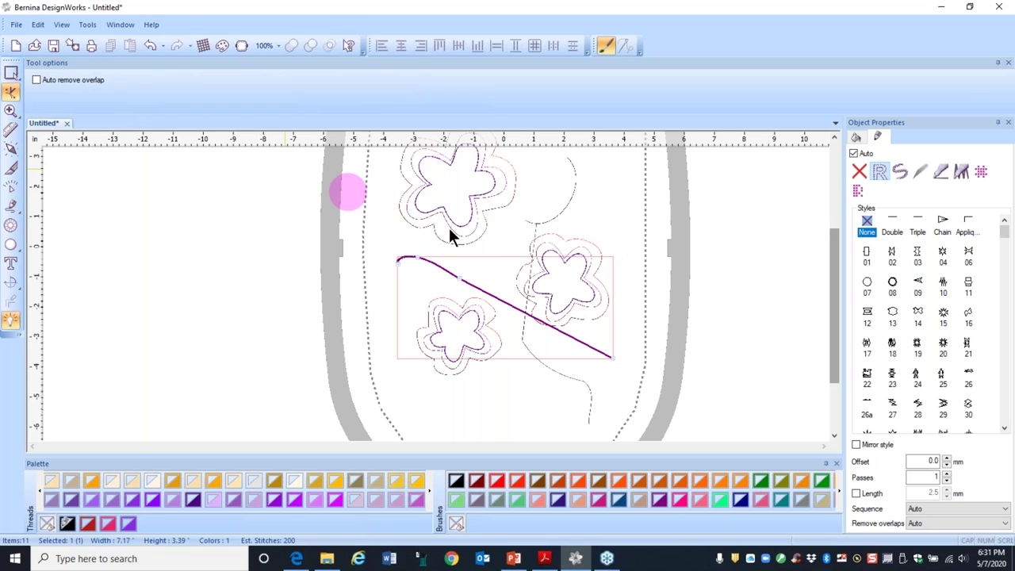
right_click(618, 361)
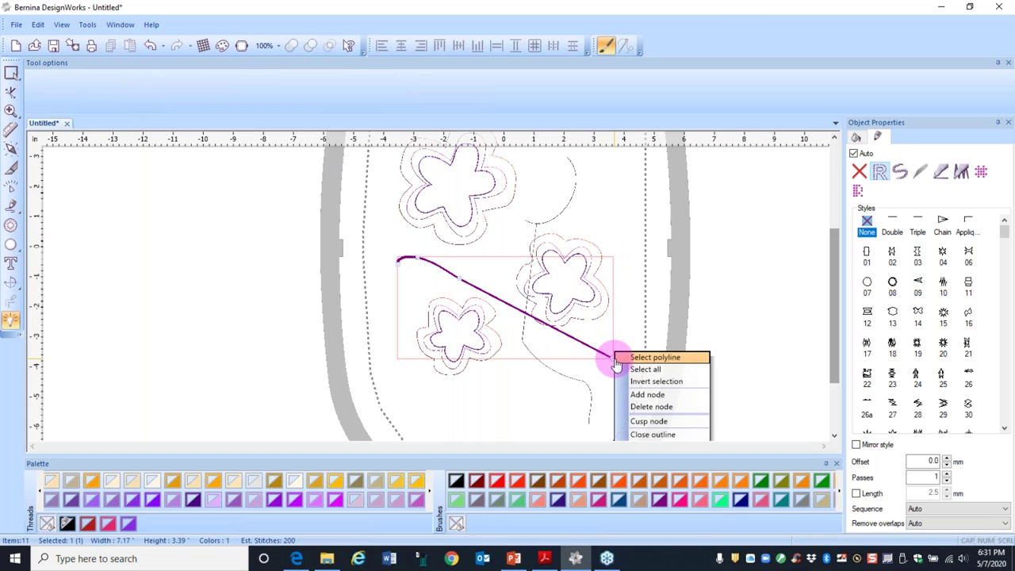
click(641, 408)
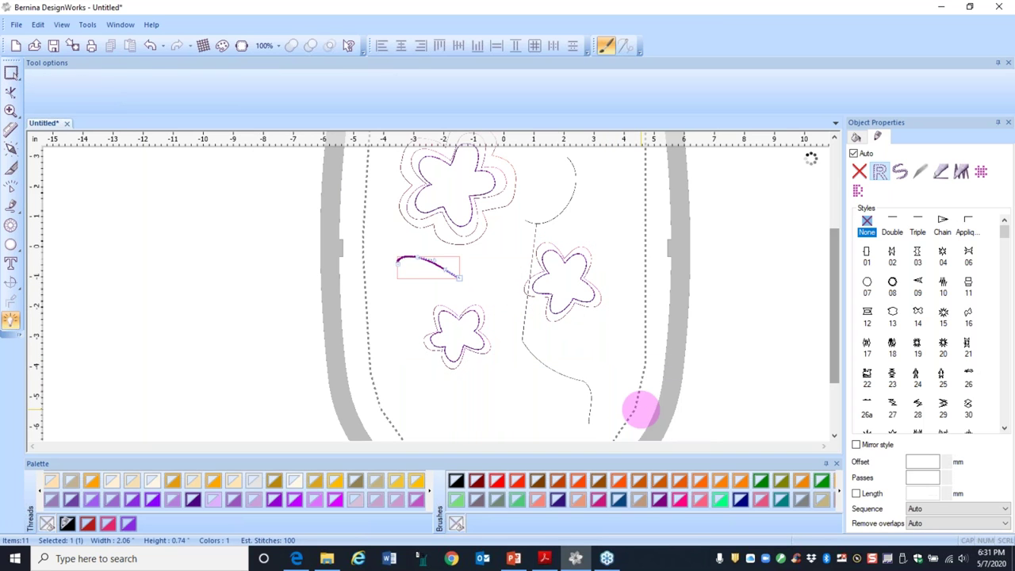
Step: Delete the bottom end node of the freehand curve below the right flower
click(572, 382)
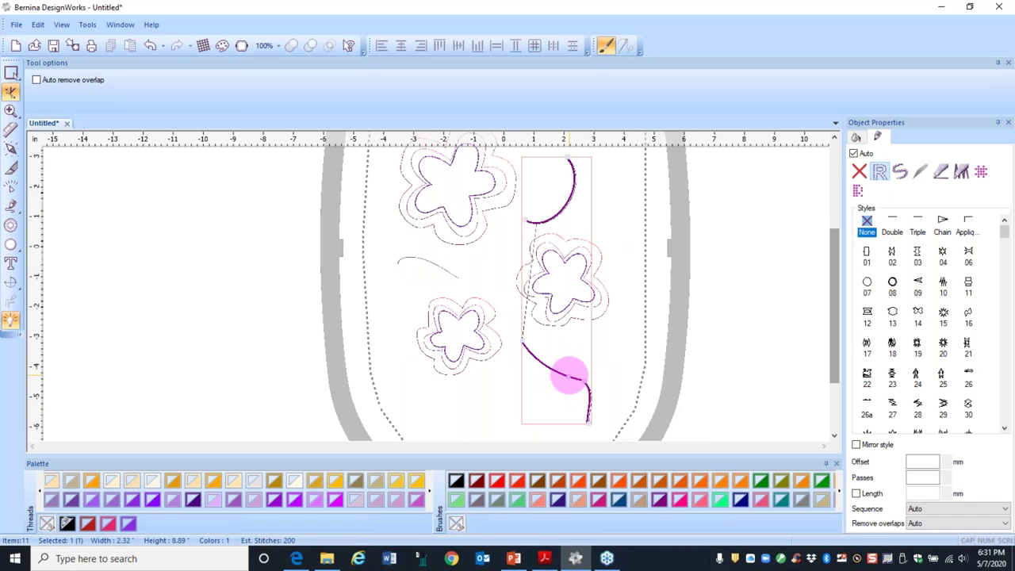
right_click(590, 421)
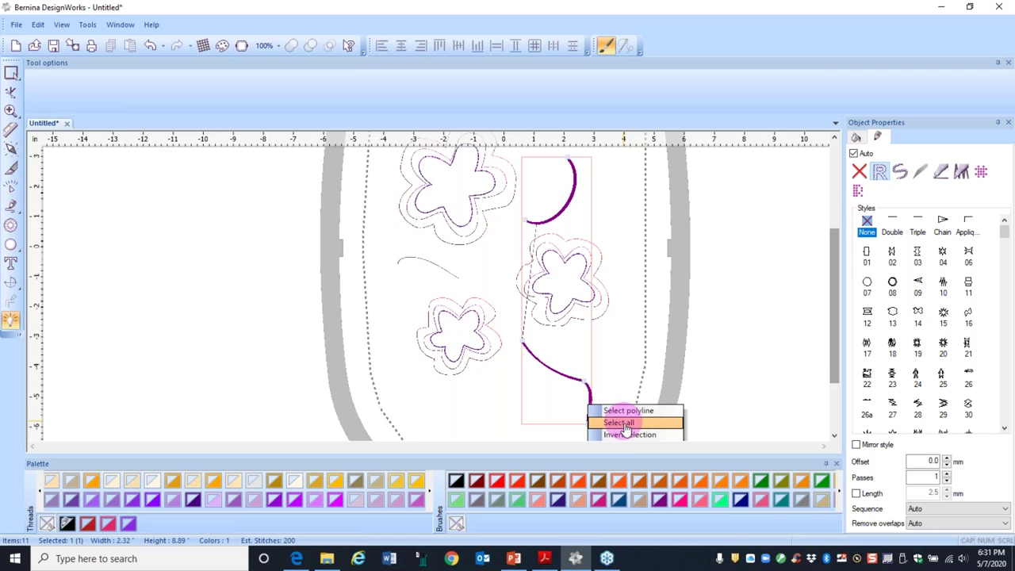
scroll(624, 428, down, 2)
click(822, 347)
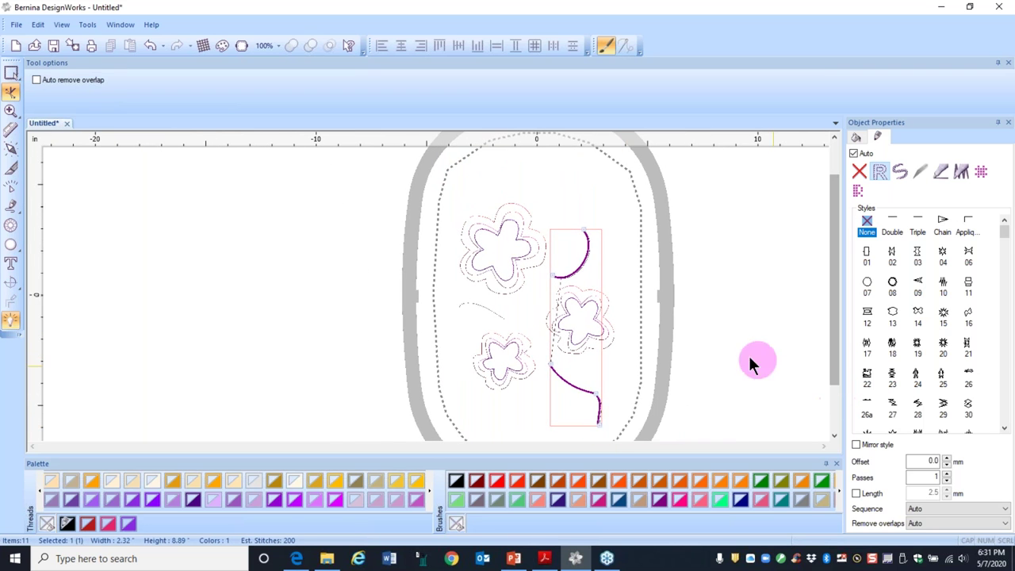
scroll(714, 361, down, 1)
drag(837, 369, 838, 394)
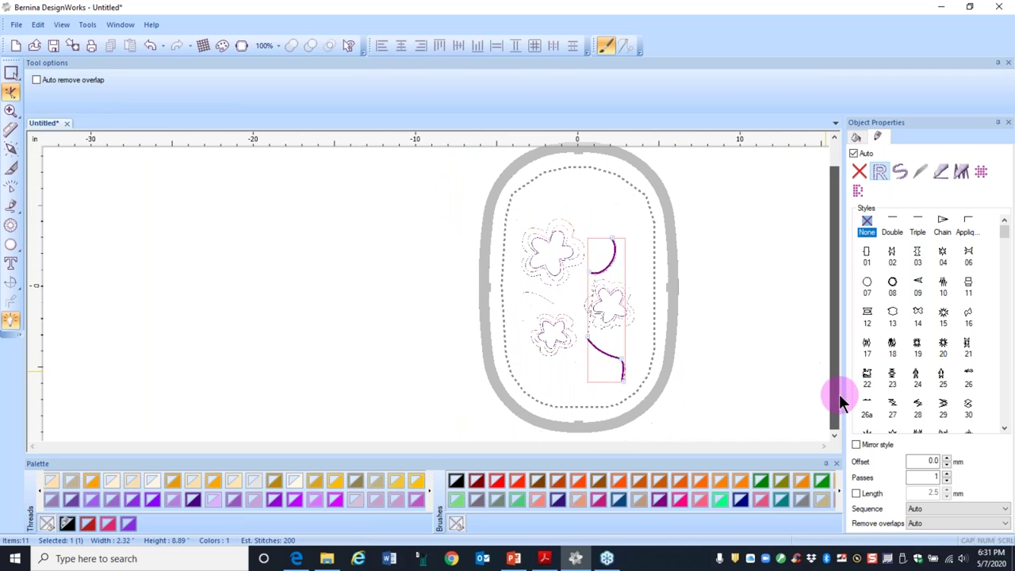
right_click(626, 386)
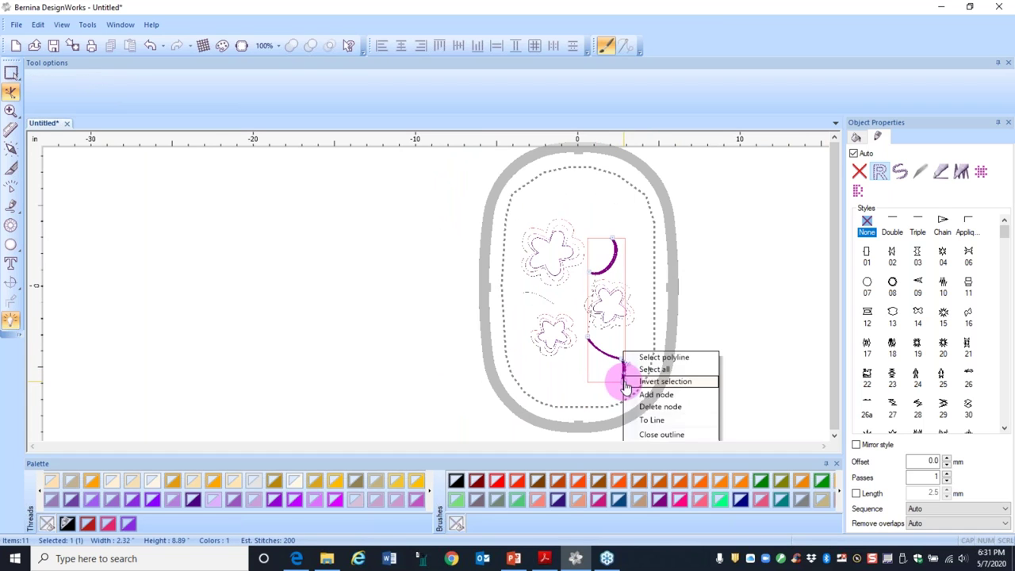
click(649, 406)
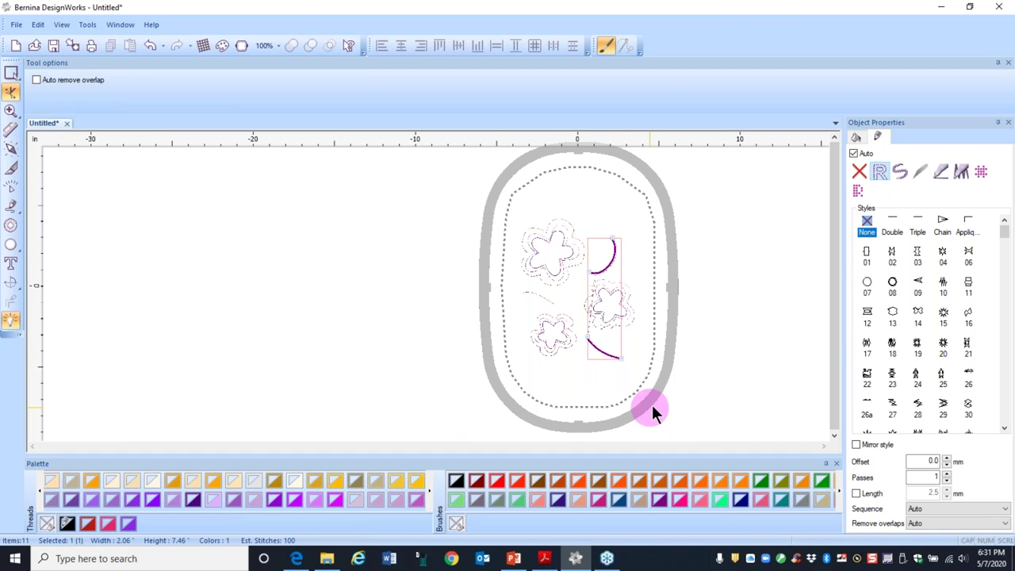
Step: Move the outer end nodes of the lower and upper right curves outward so the object spans about 2.90 by 8.07 inches
key(ctrl+z)
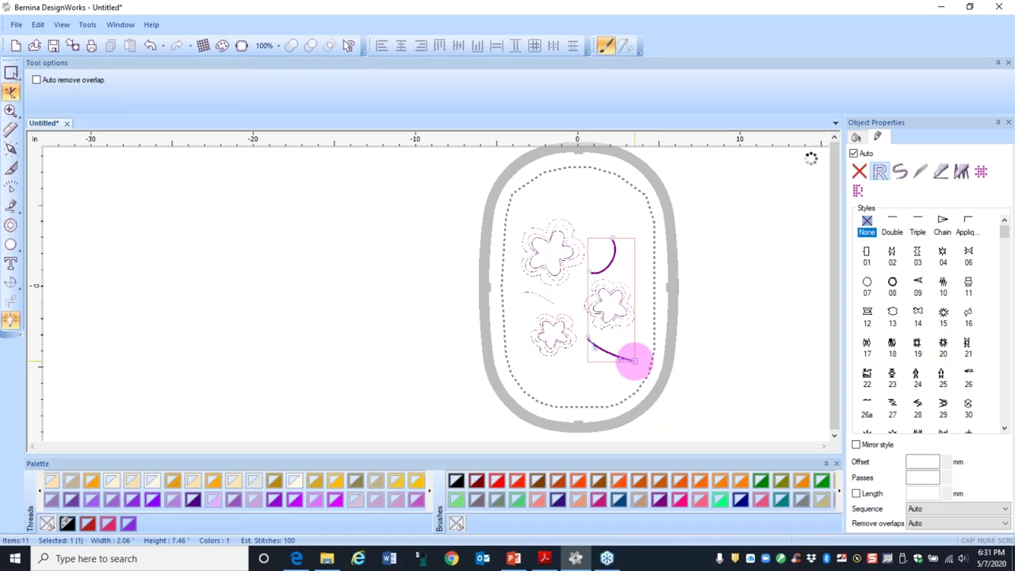
drag(620, 243, 612, 230)
scroll(677, 321, down, 1)
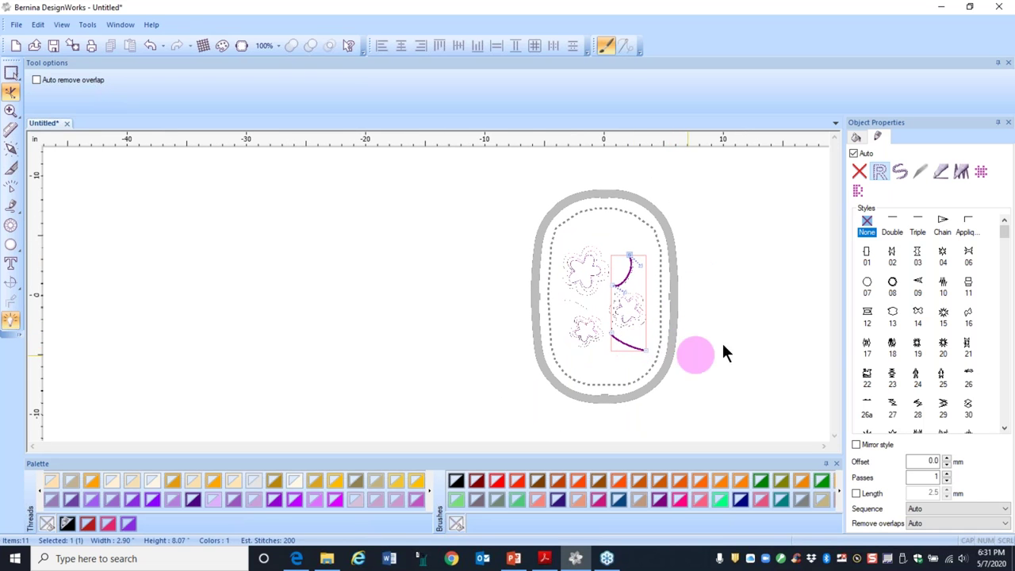
Step: Select both stem curve objects, the left one and the right pair, and recolor them with a bright green thread
click(583, 314)
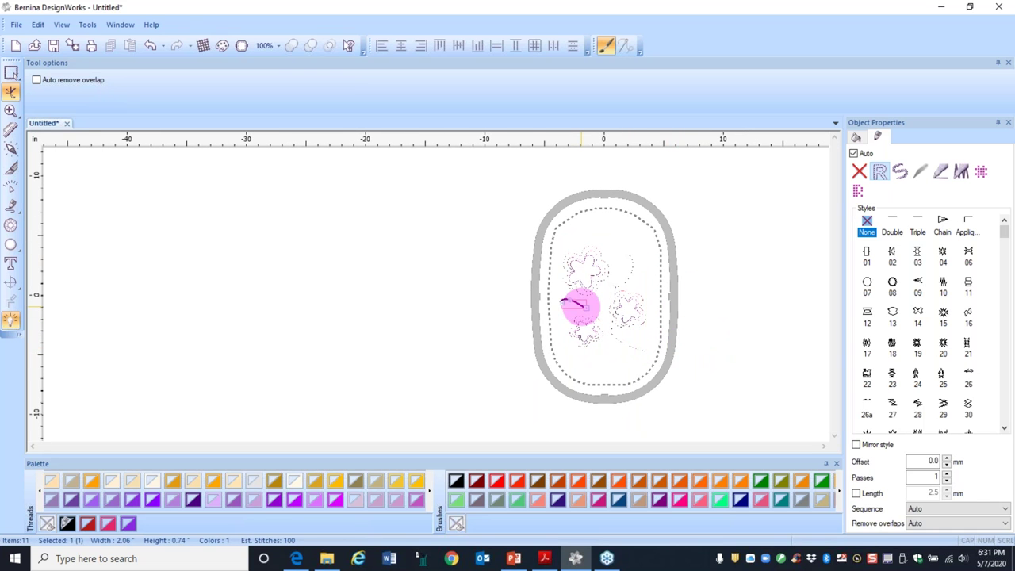
key(Escape)
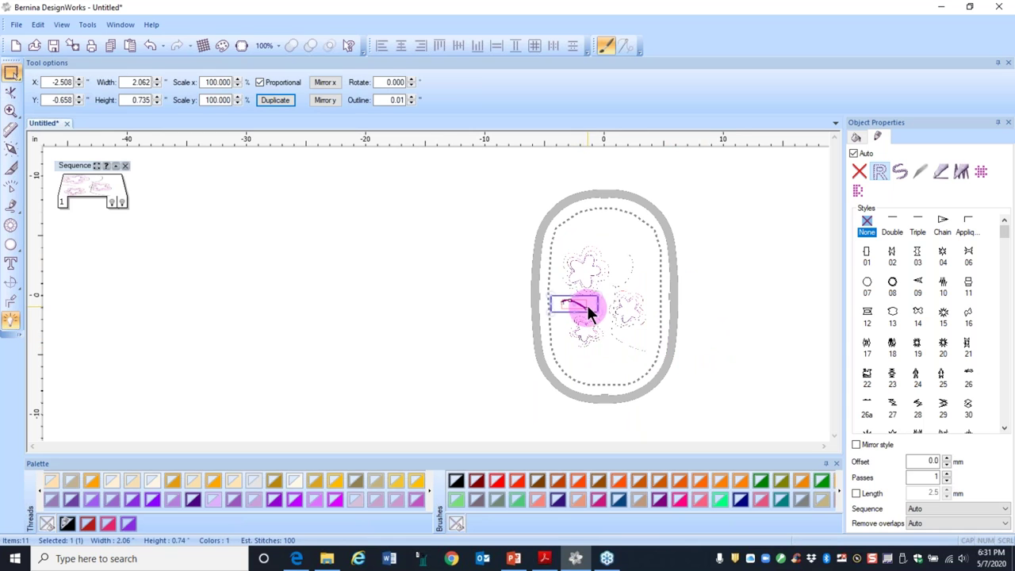
shift+click(631, 274)
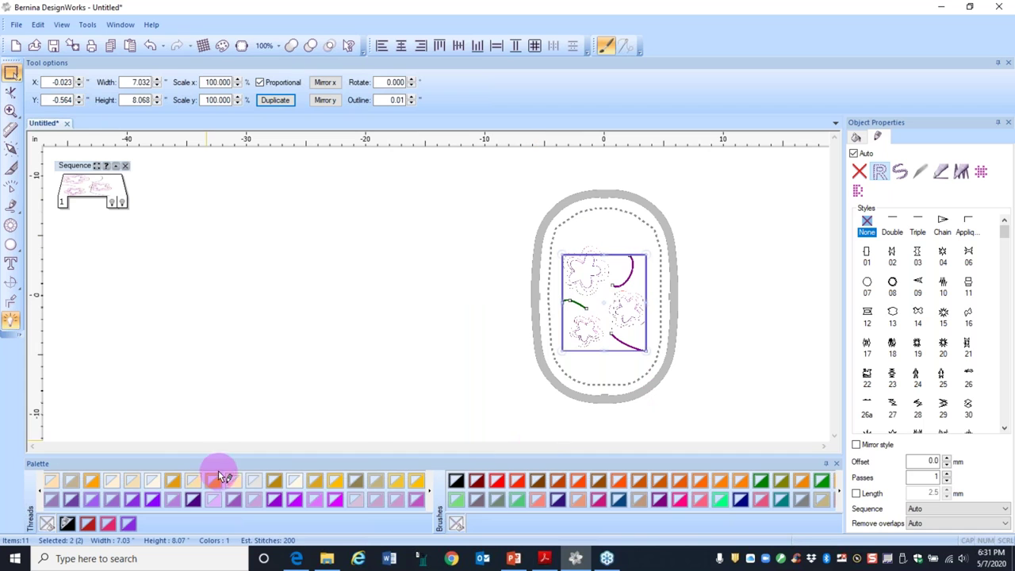
click(429, 492)
click(429, 492)
click(429, 492)
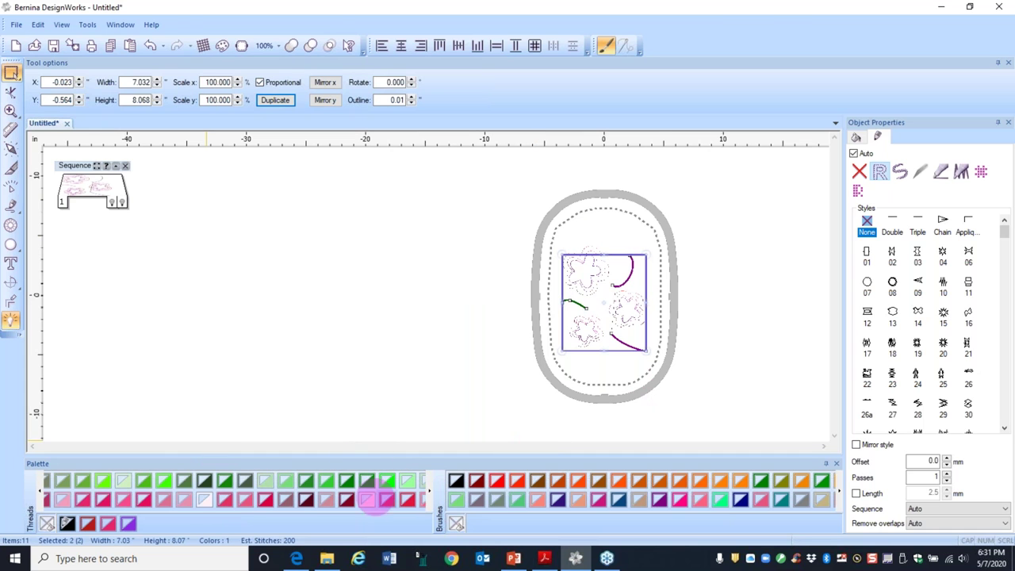
click(164, 479)
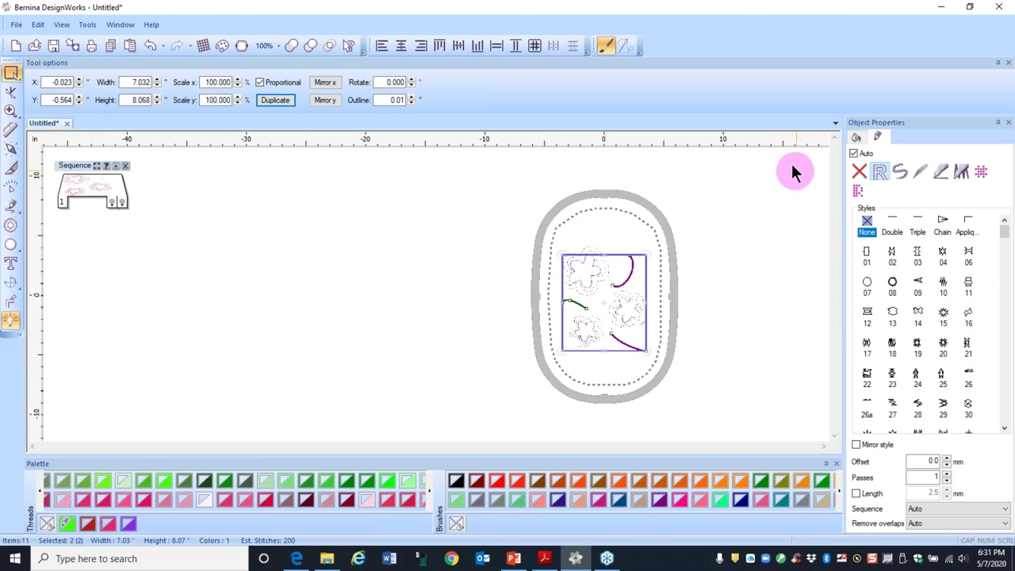
Step: Apply run style 21 to the selected stem curves and deselect them
click(969, 349)
scroll(590, 278, up, 2)
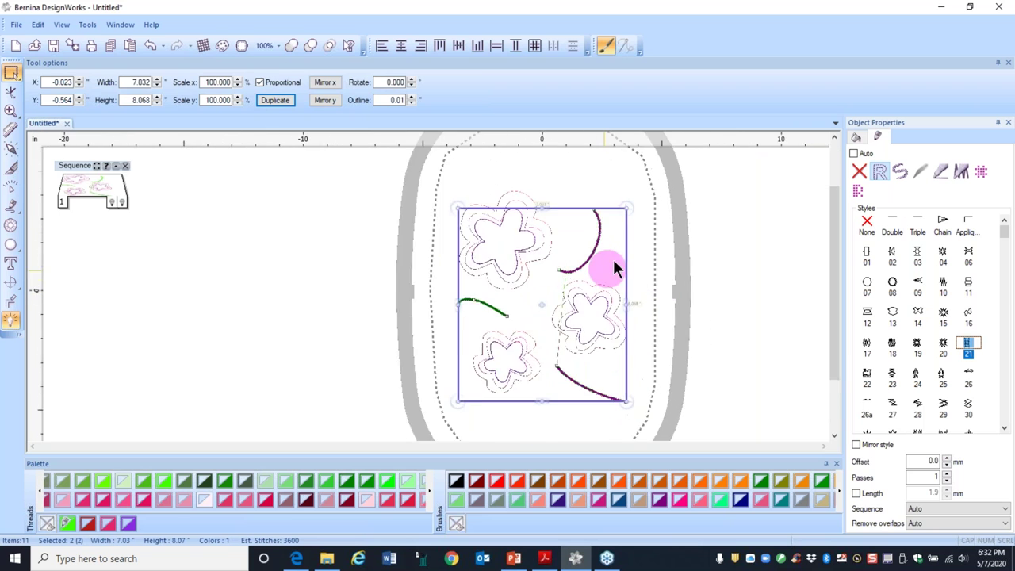
scroll(607, 240, up, 4)
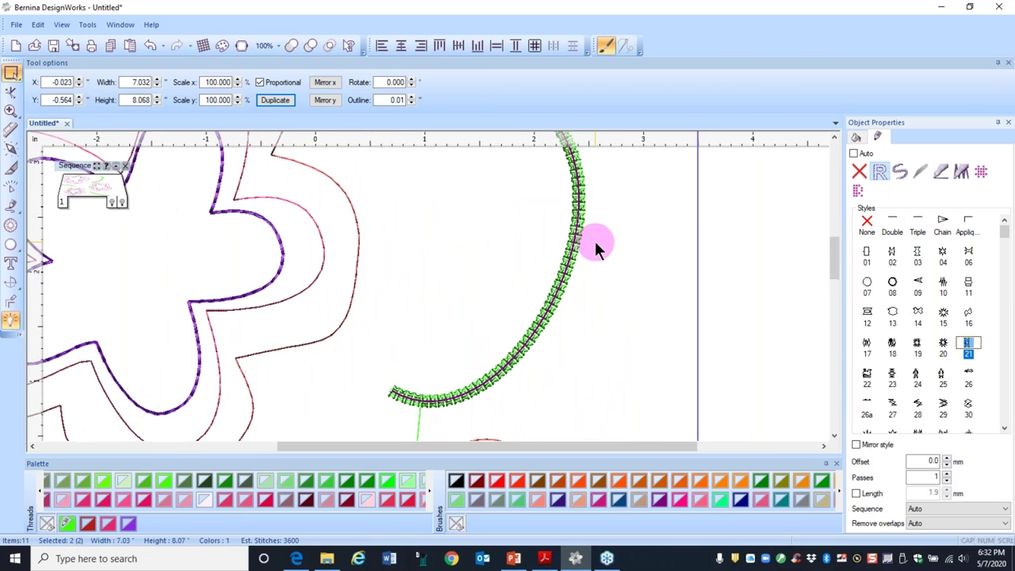
scroll(595, 241, down, 3)
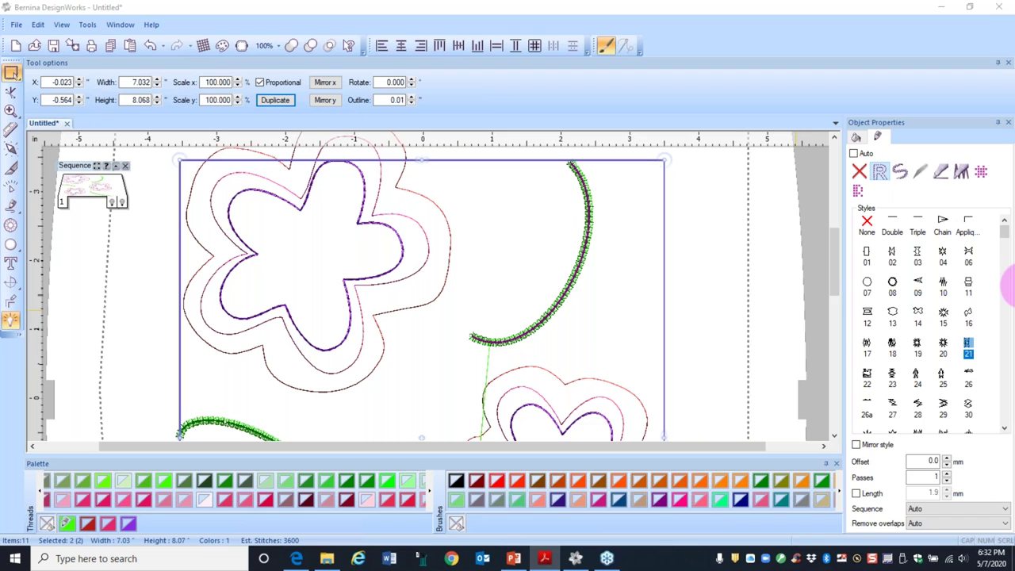
click(711, 280)
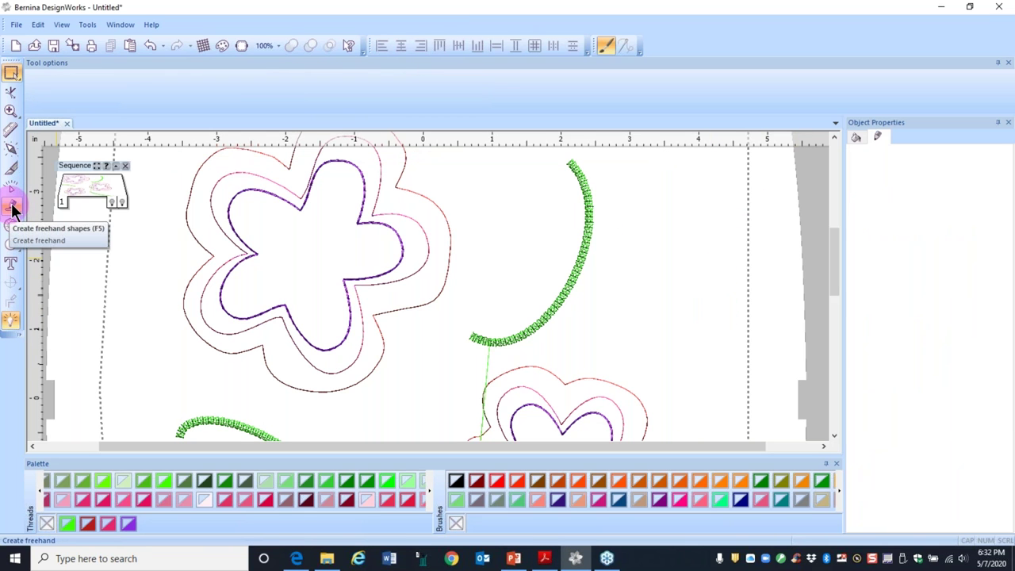
Step: Draw a closed, curved leaf shape with four nodes just outside the upper right stem, pointing up and outward
click(12, 207)
mouse_move(30, 214)
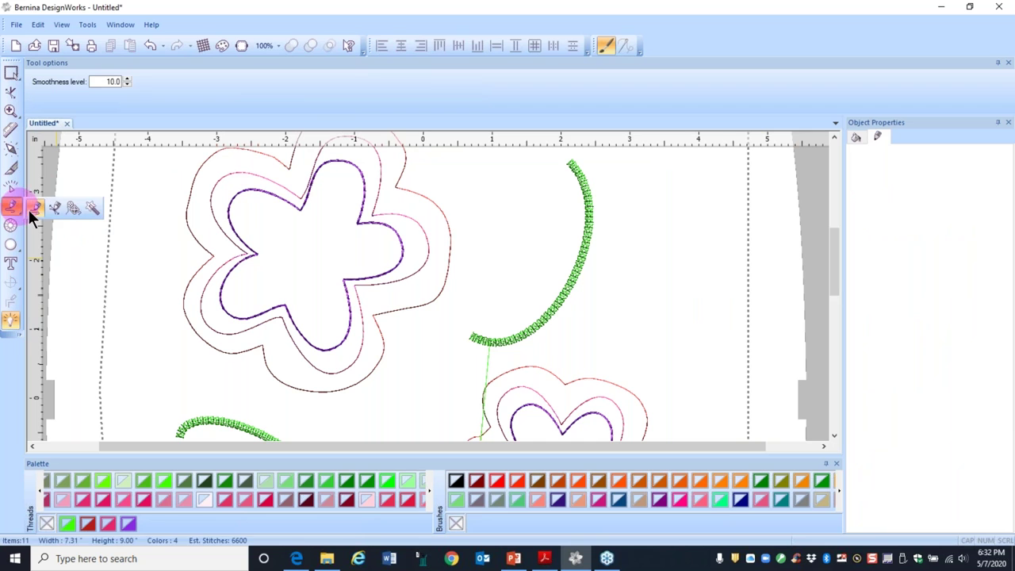
click(73, 208)
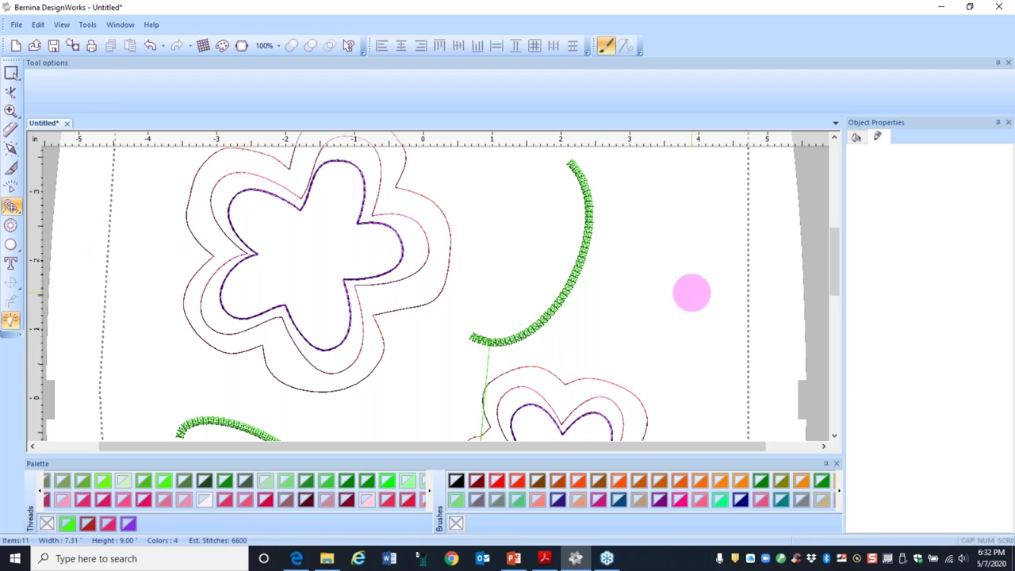
click(590, 312)
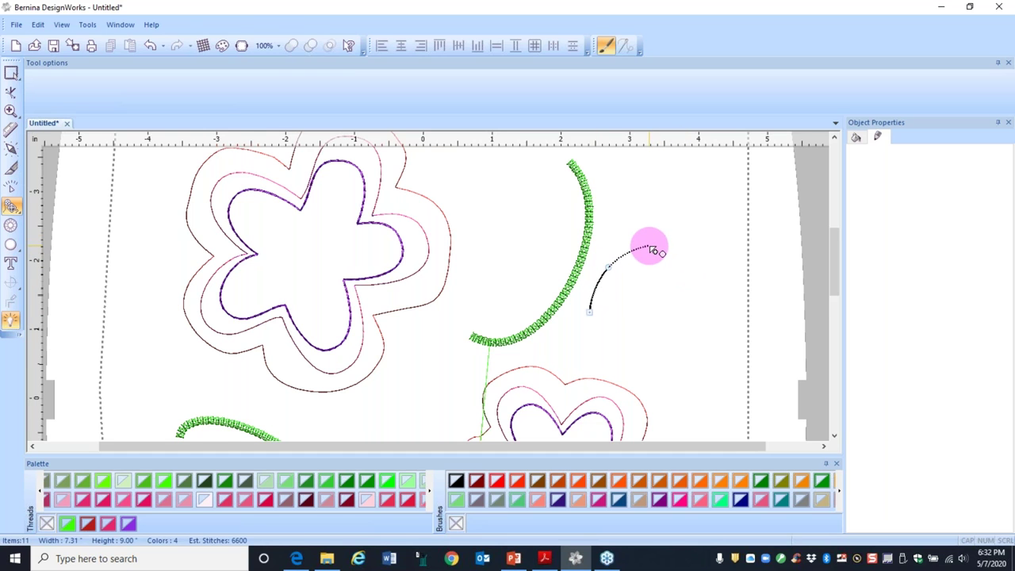
click(648, 249)
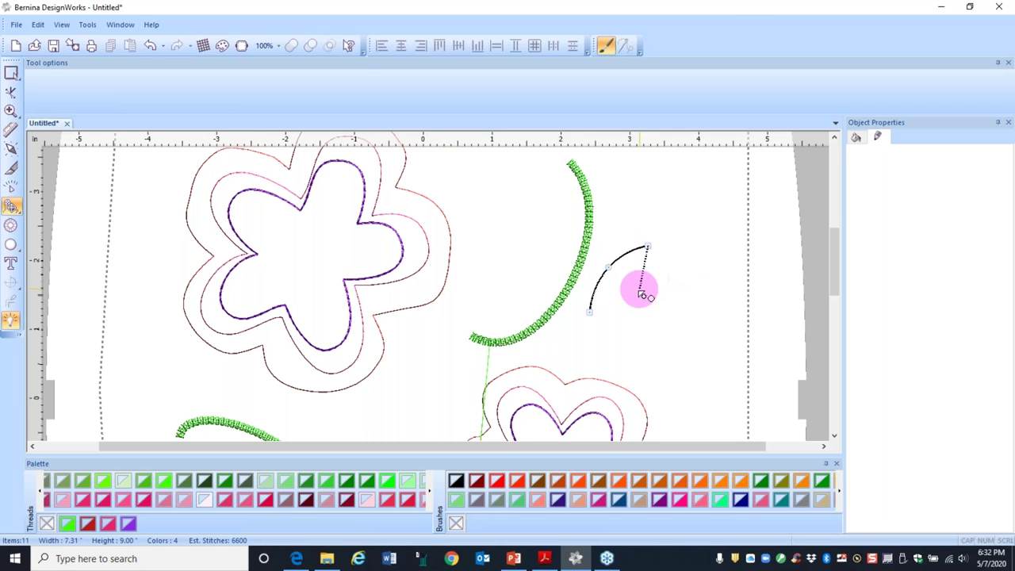
click(641, 293)
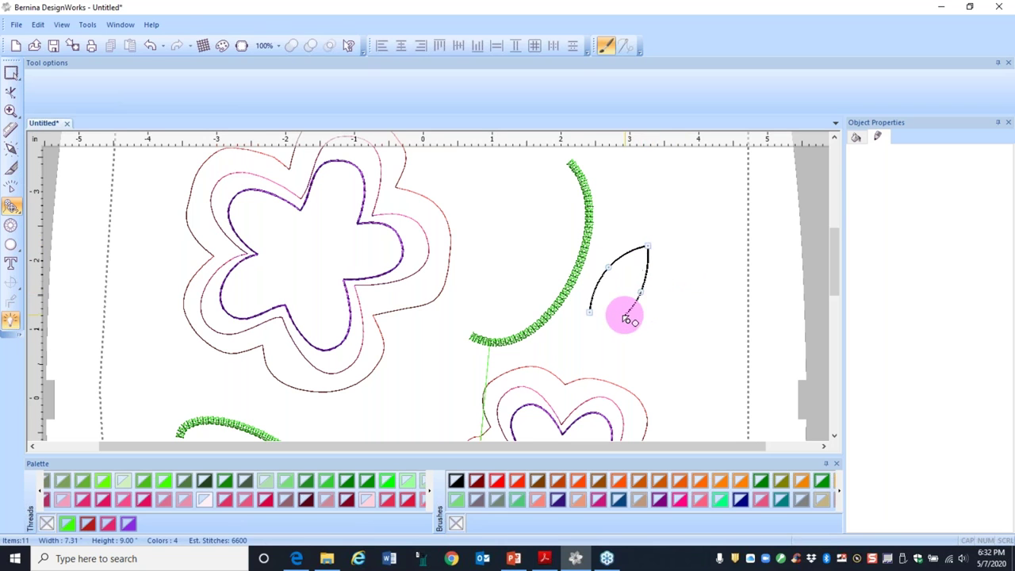
click(591, 315)
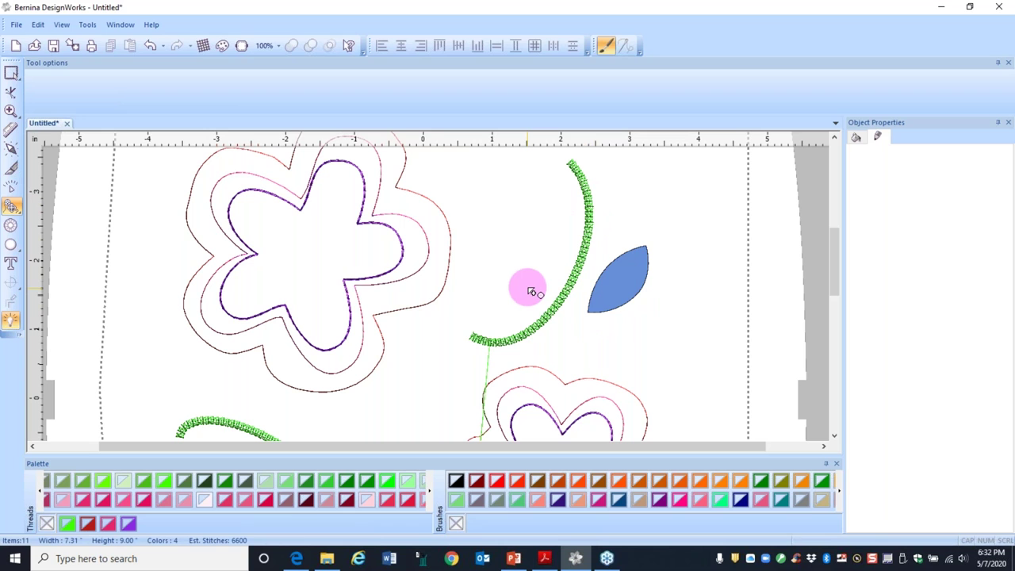
Step: Draw a second closed, upright leaf between the upper left flower and the upper right stem
click(527, 287)
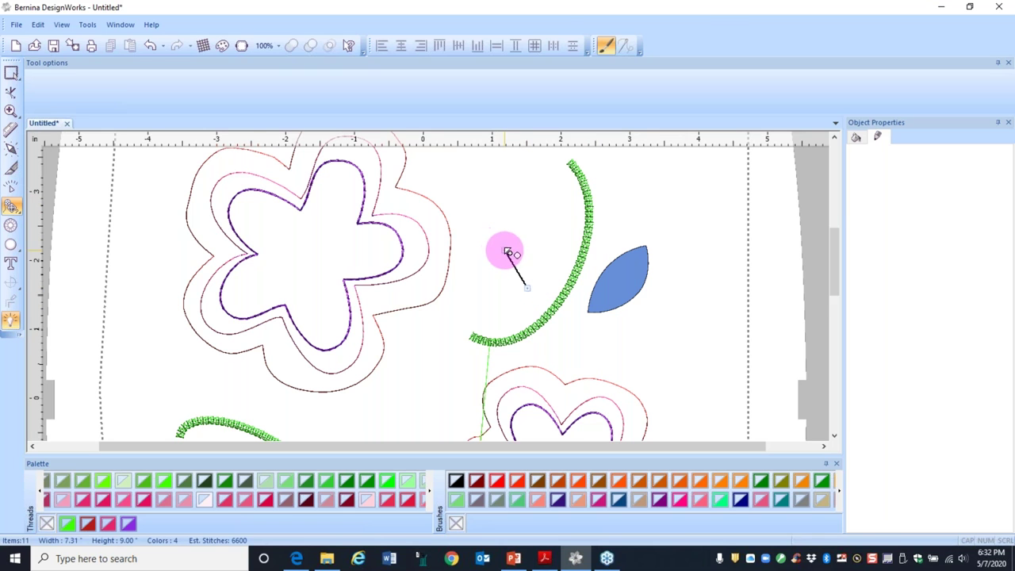
click(500, 240)
drag(506, 249, 527, 205)
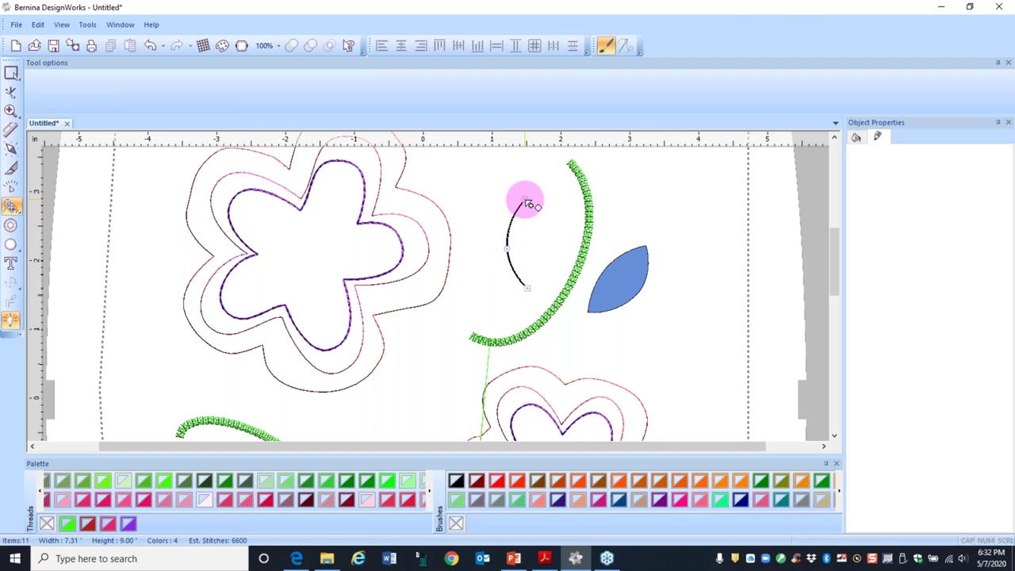
click(547, 239)
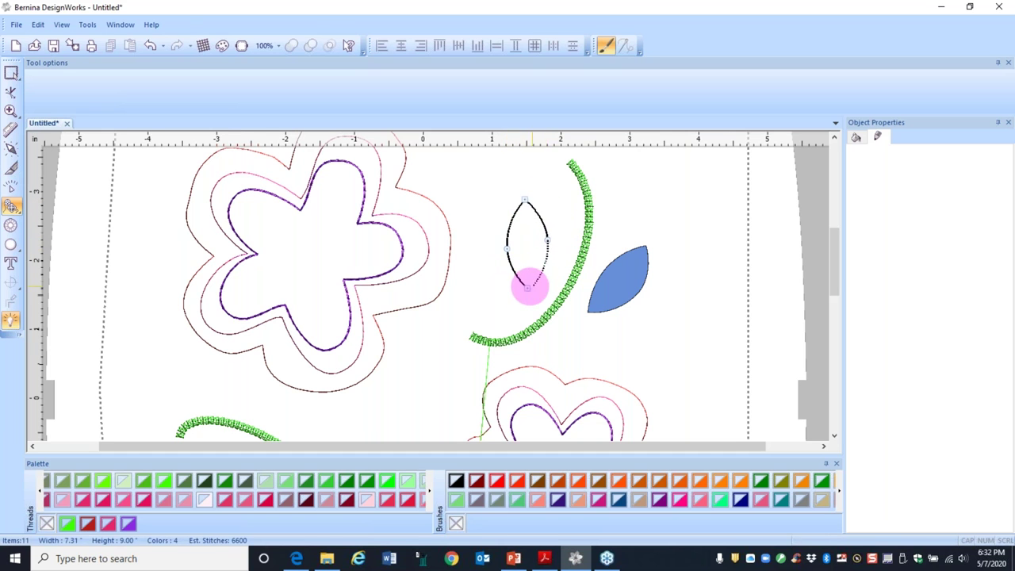
click(526, 286)
Step: Draw a closed, nearly horizontal leaf just below the left stem, above the lower left flower
drag(838, 266, 839, 314)
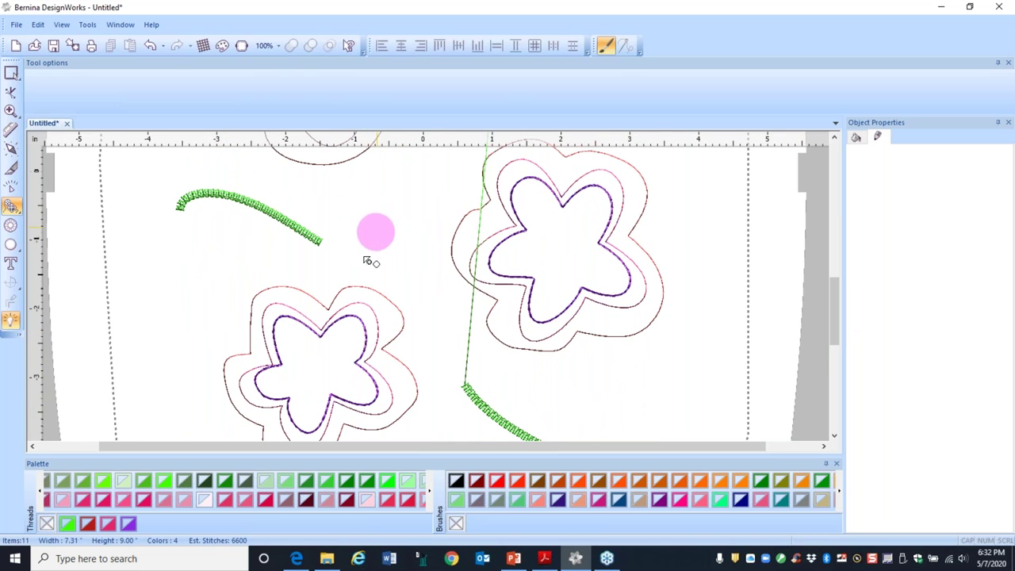
click(255, 243)
click(196, 241)
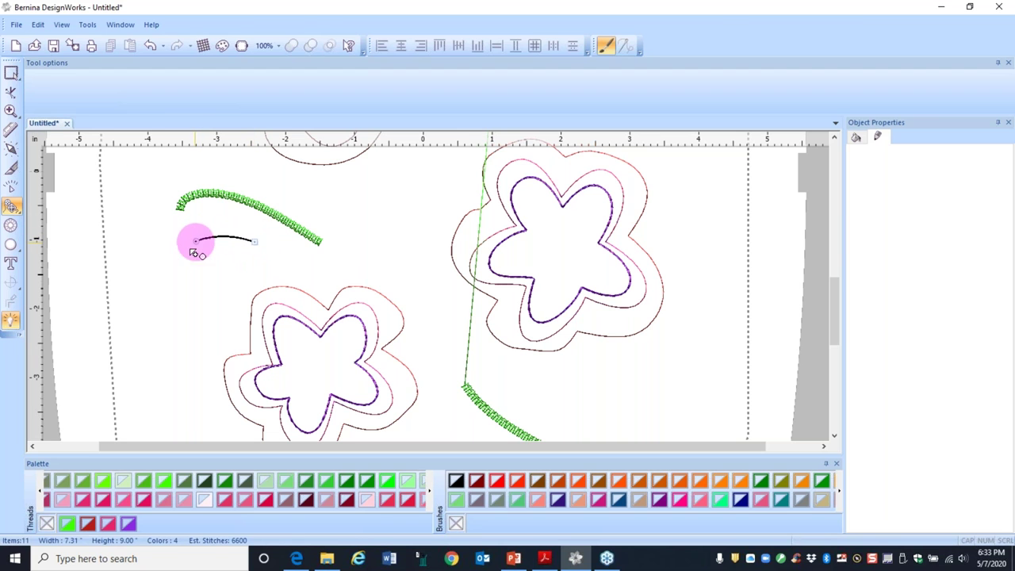
click(174, 272)
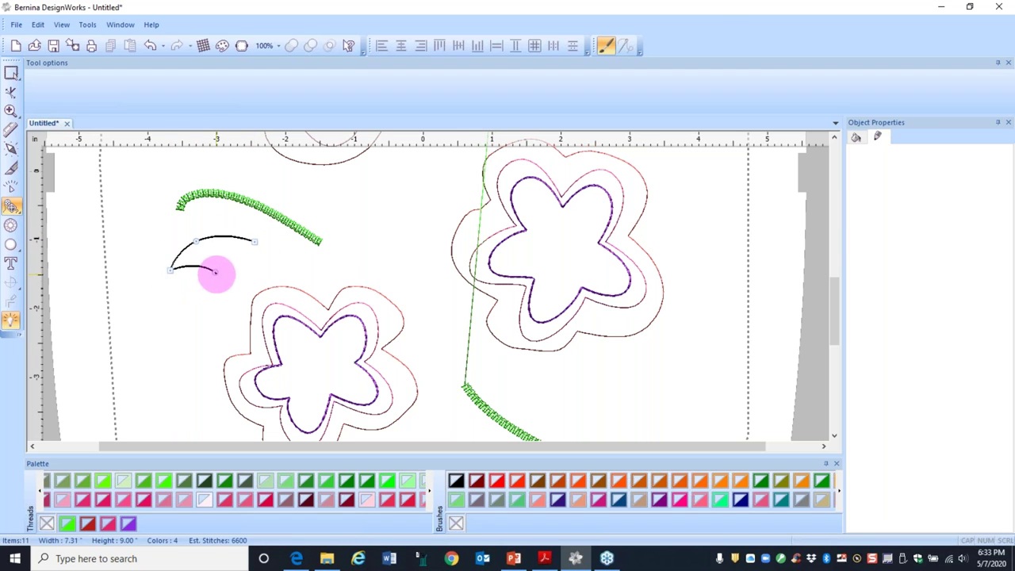
click(255, 241)
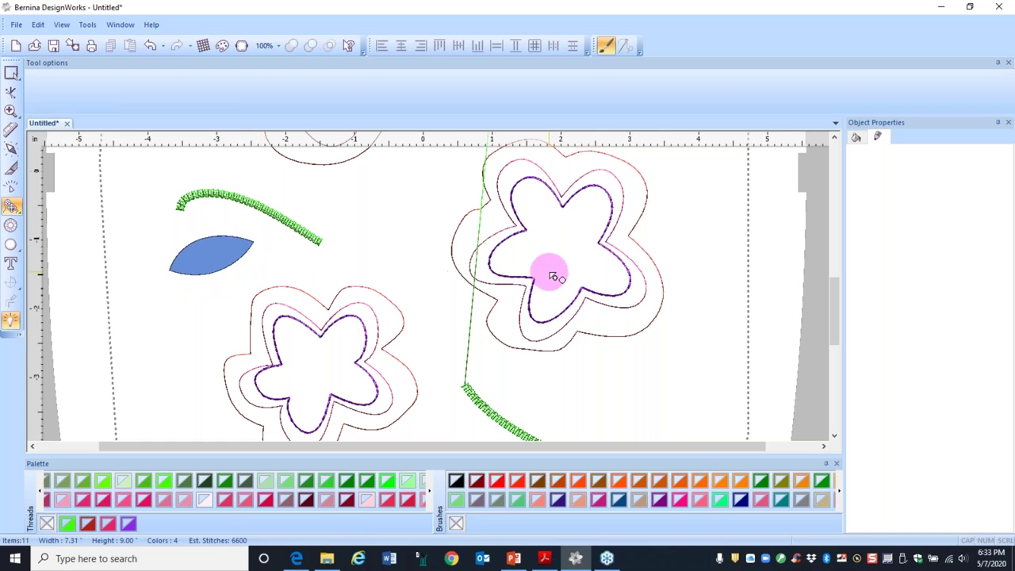
Step: Draw one leaf above and one below the lower right stem, and finish the five-leaf object at about 7.47 by 7.91 inches
scroll(607, 333, down, 2)
scroll(845, 335, right, 3)
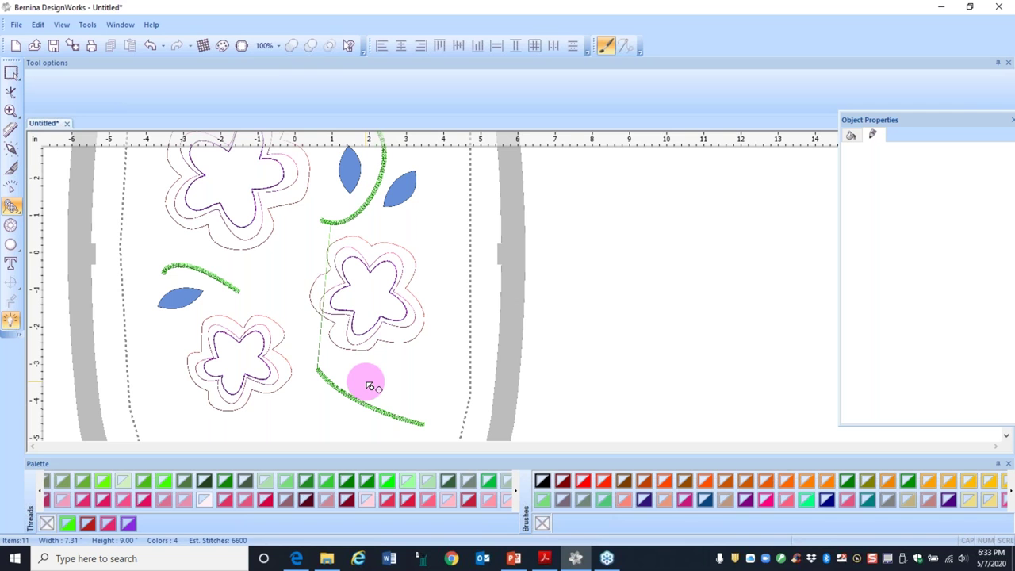
mouse_move(371, 382)
mouse_down()
mouse_move(409, 375)
mouse_move(400, 379)
mouse_move(431, 385)
mouse_move(441, 406)
mouse_move(373, 386)
mouse_up()
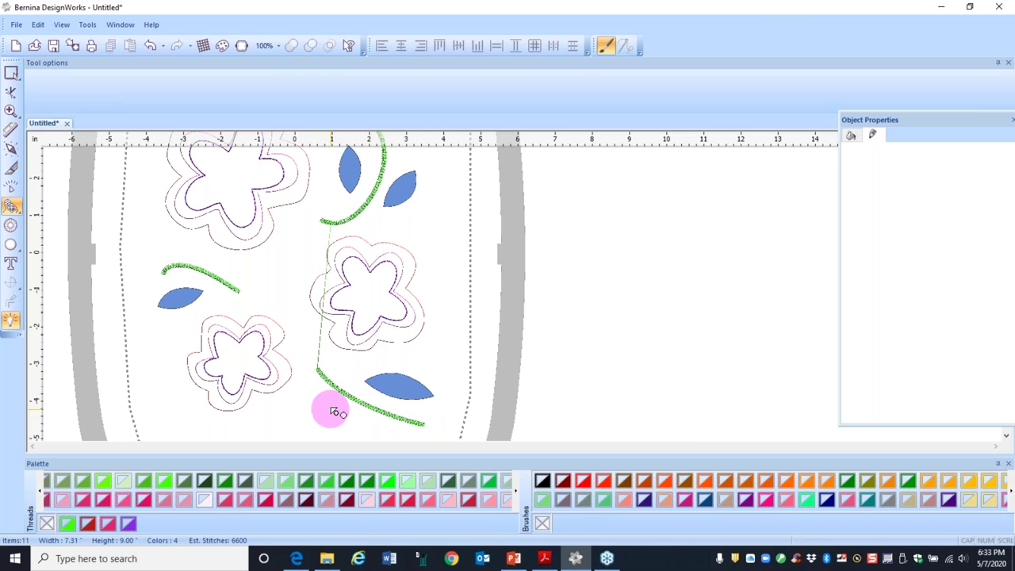
mouse_move(333, 418)
mouse_down()
mouse_move(331, 363)
mouse_move(337, 381)
mouse_up()
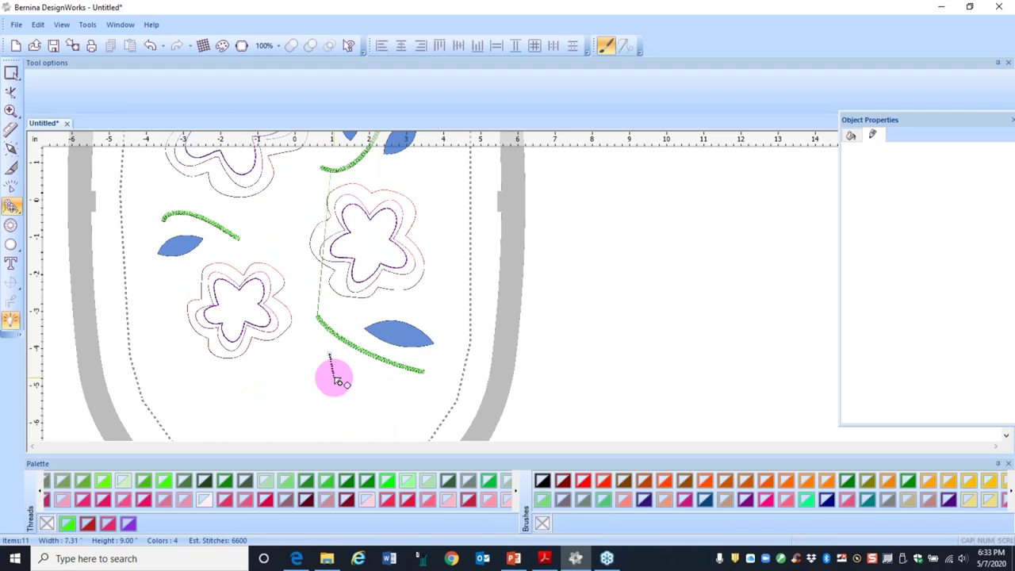
mouse_move(337, 381)
mouse_down()
mouse_move(346, 388)
mouse_move(354, 371)
mouse_move(336, 357)
mouse_up()
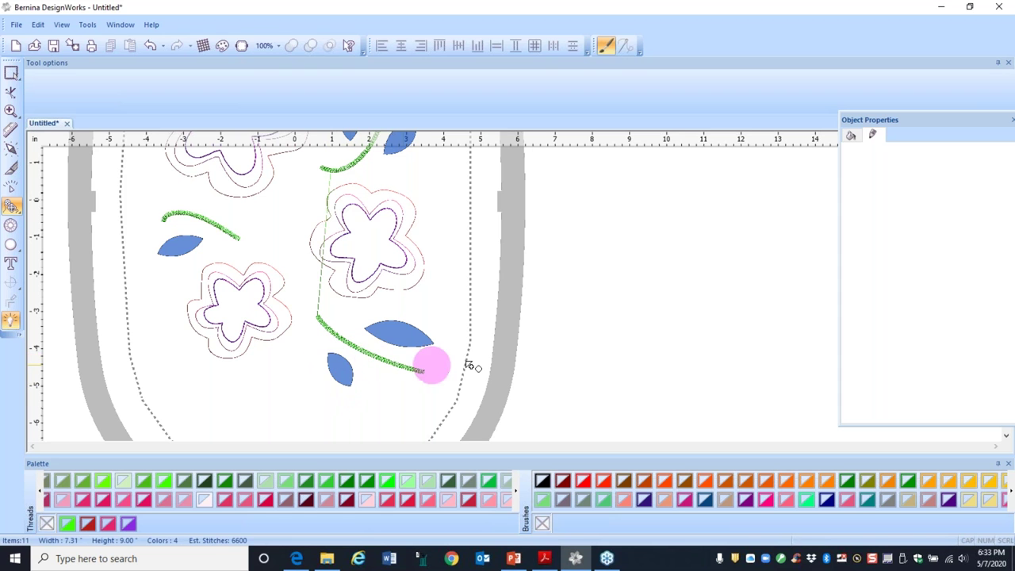
scroll(491, 358, down, 4)
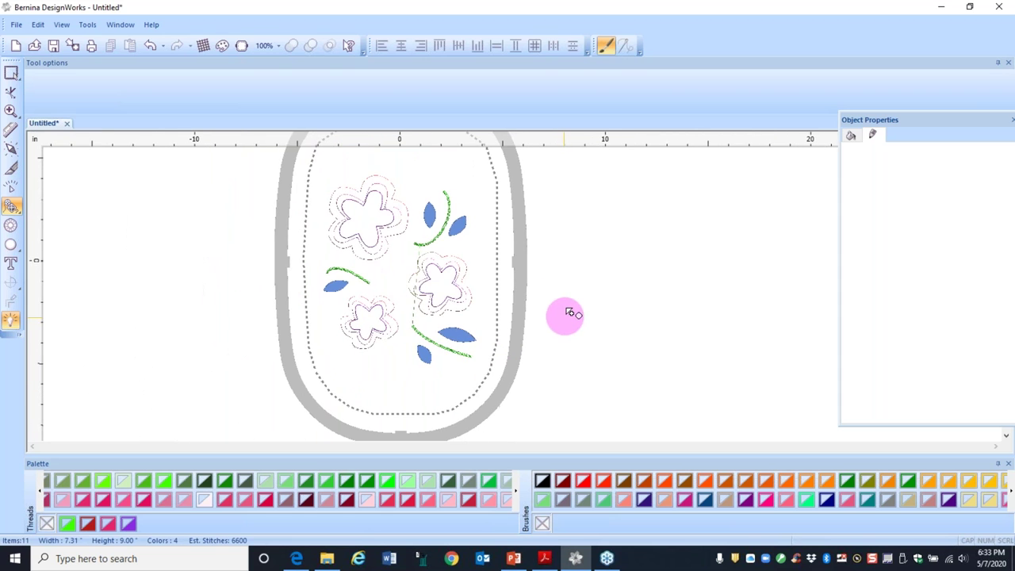
key(Return)
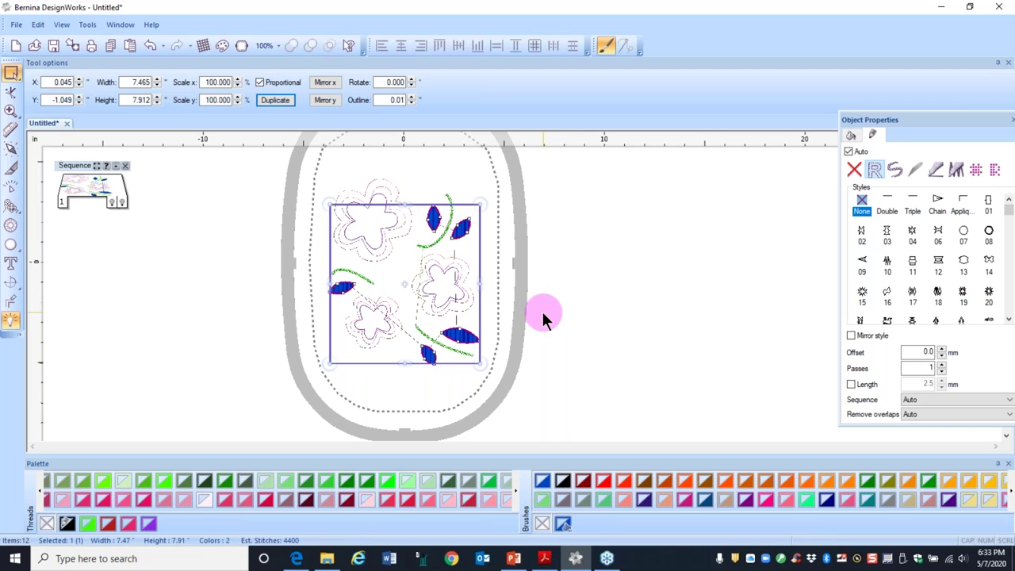
Step: Remove the fill from the five-leaf object and recolor its outline with a dark green thread
click(544, 525)
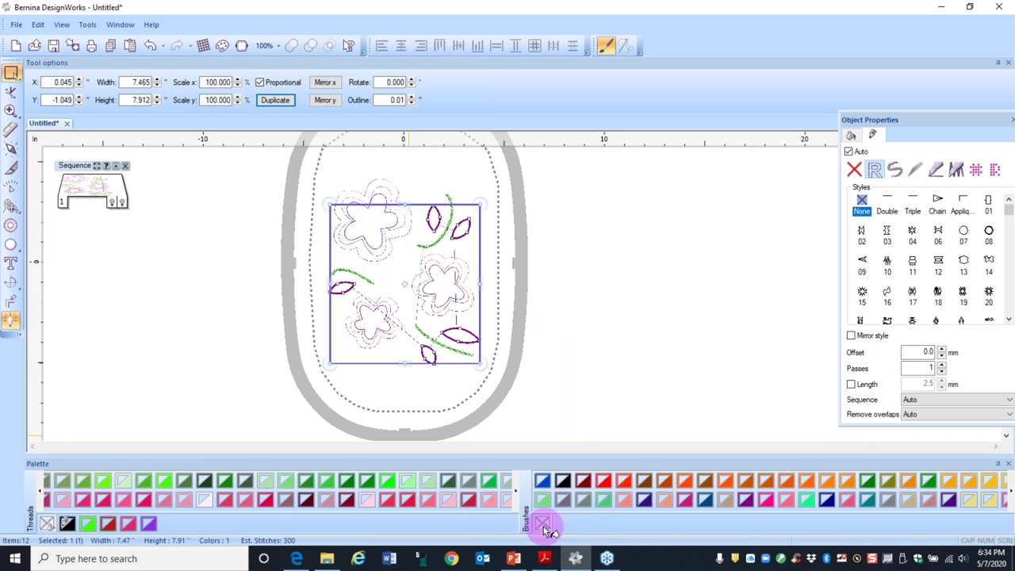
click(370, 482)
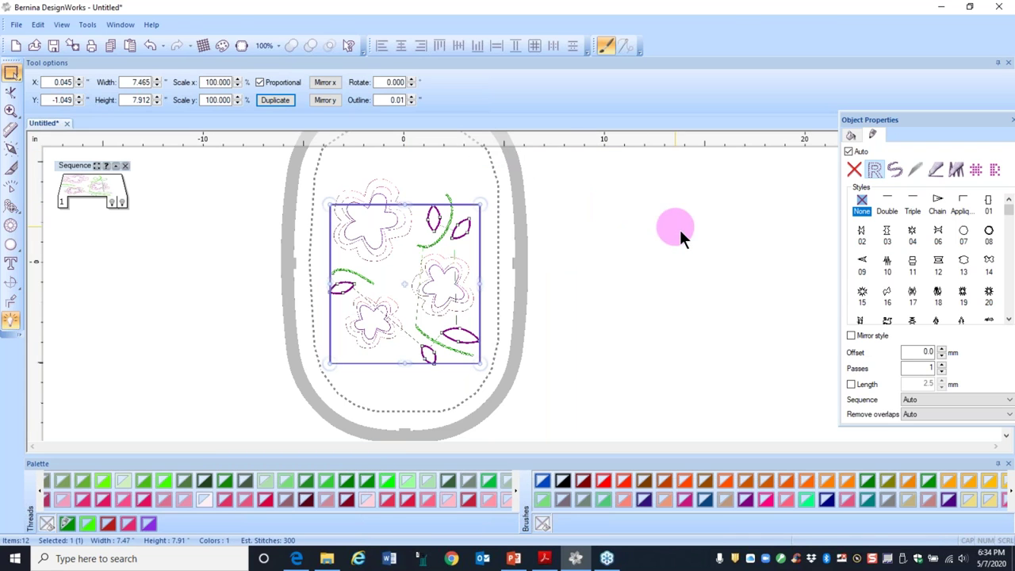
Step: Apply run style 37 to the outlines of the leaves
click(1008, 318)
scroll(1010, 321, down, 3)
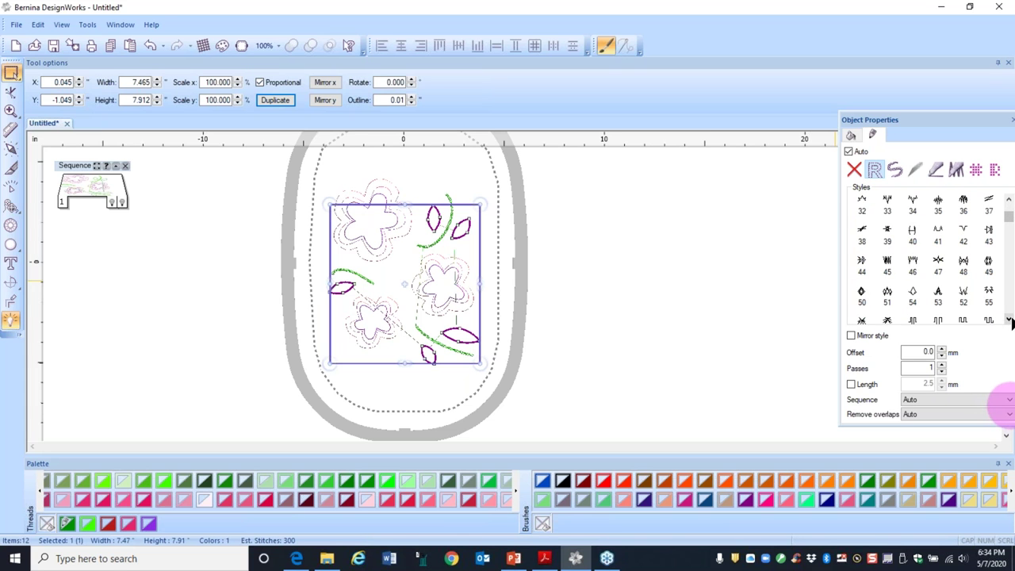
click(988, 205)
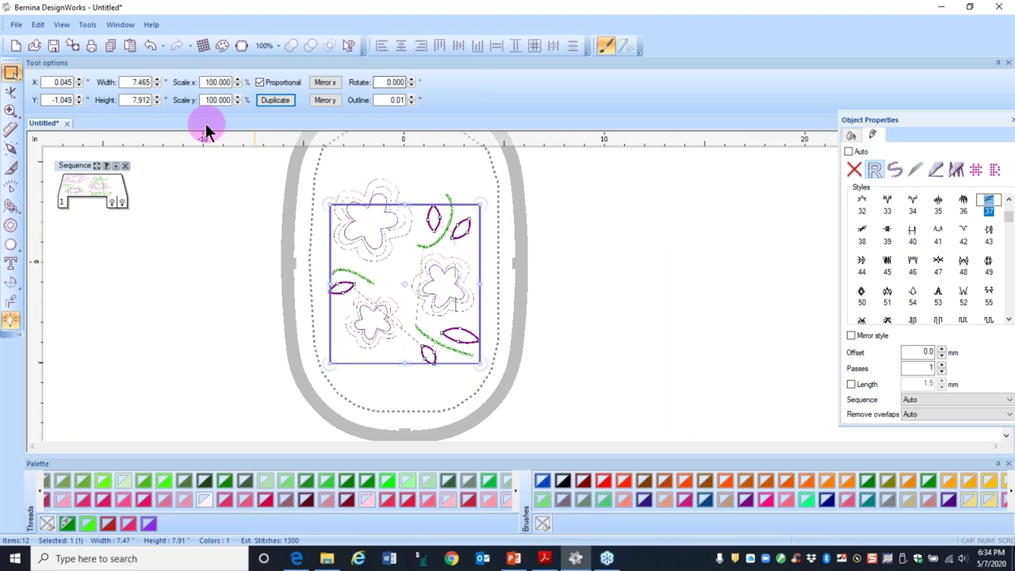
Step: Duplicate the five-leaf object and scale the copy proportionally to 125%
click(268, 100)
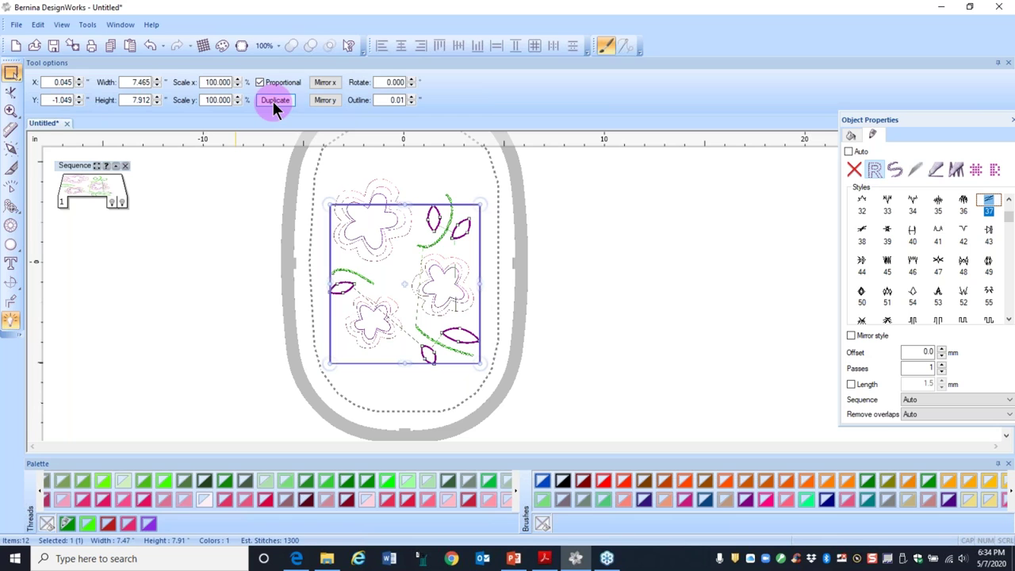
click(205, 83)
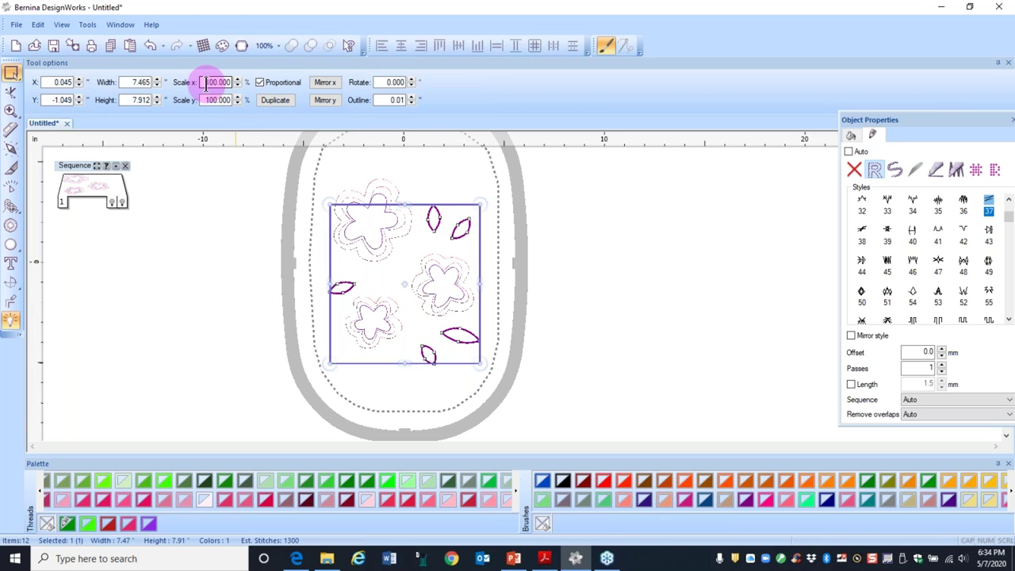
double_click(204, 83)
text(12)
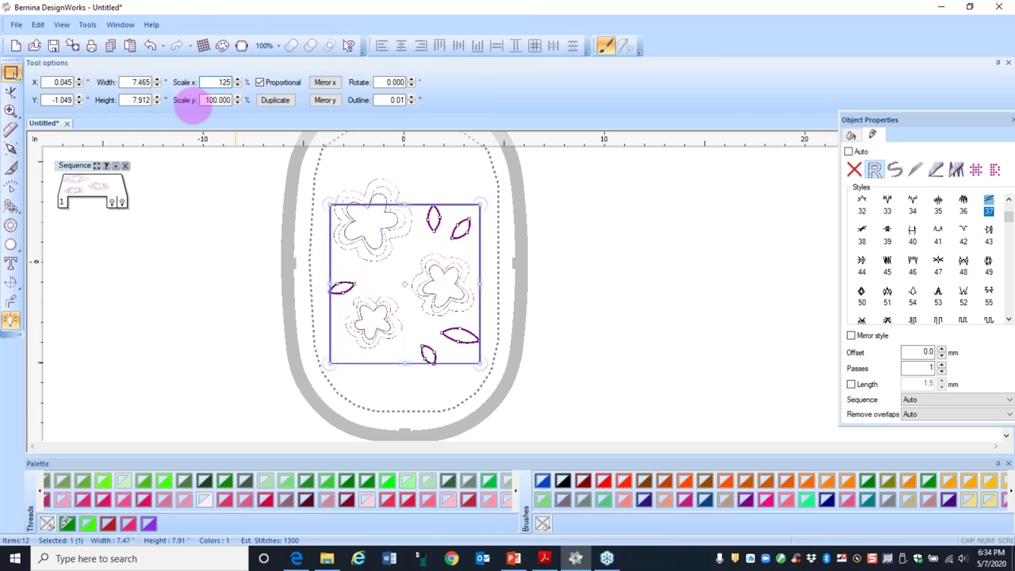
text(5)
key(Return)
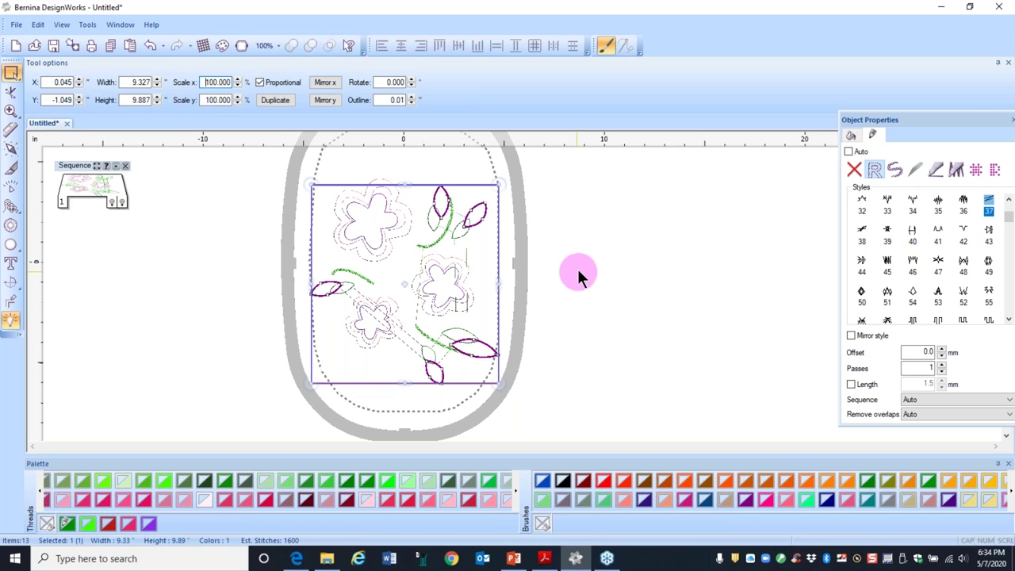
click(581, 270)
Step: Apply run style 45 to the outlines of the enlarged leaf copy
scroll(527, 271, up, 4)
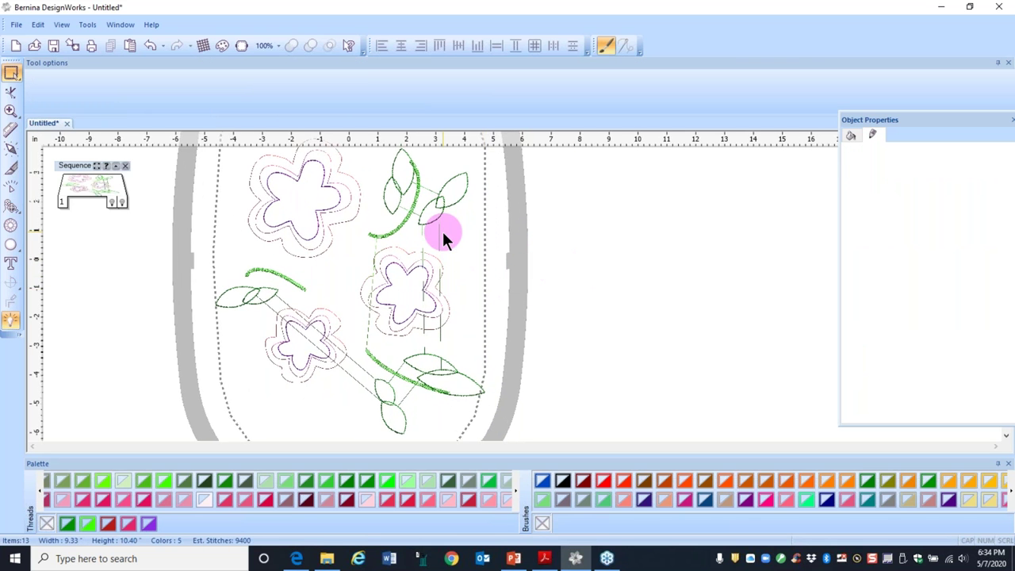
scroll(445, 239, up, 1)
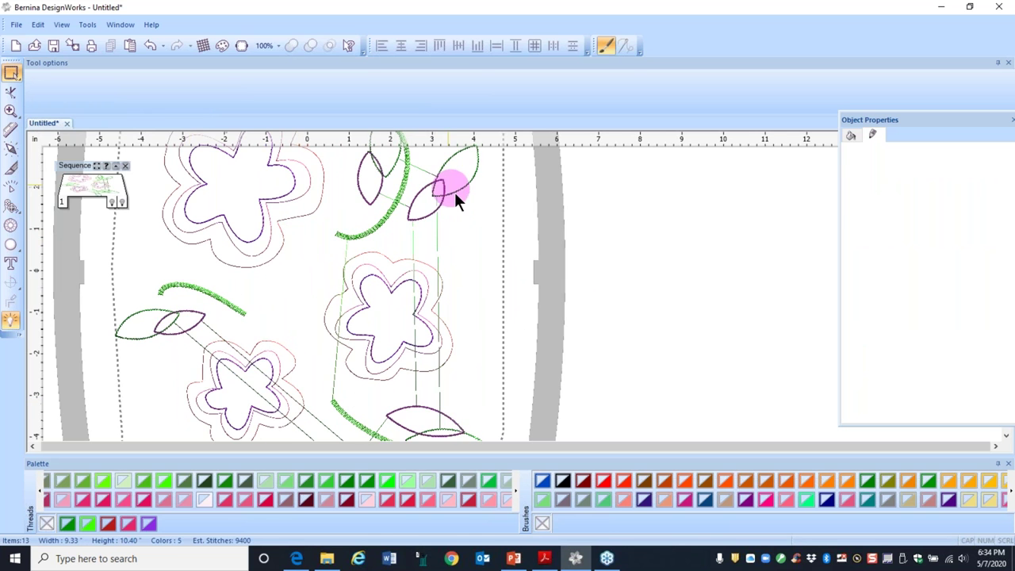
scroll(457, 184, down, 4)
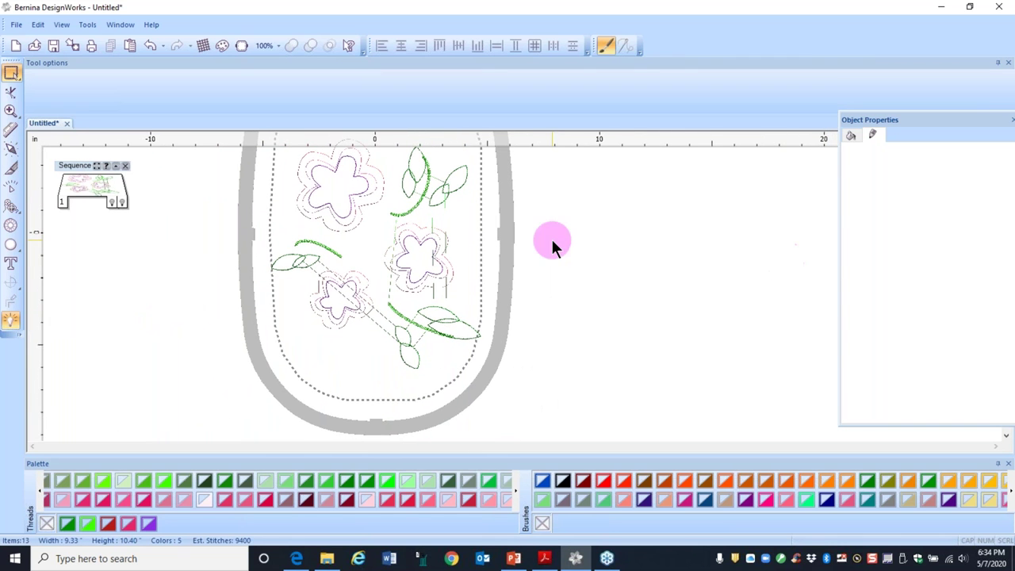
click(460, 188)
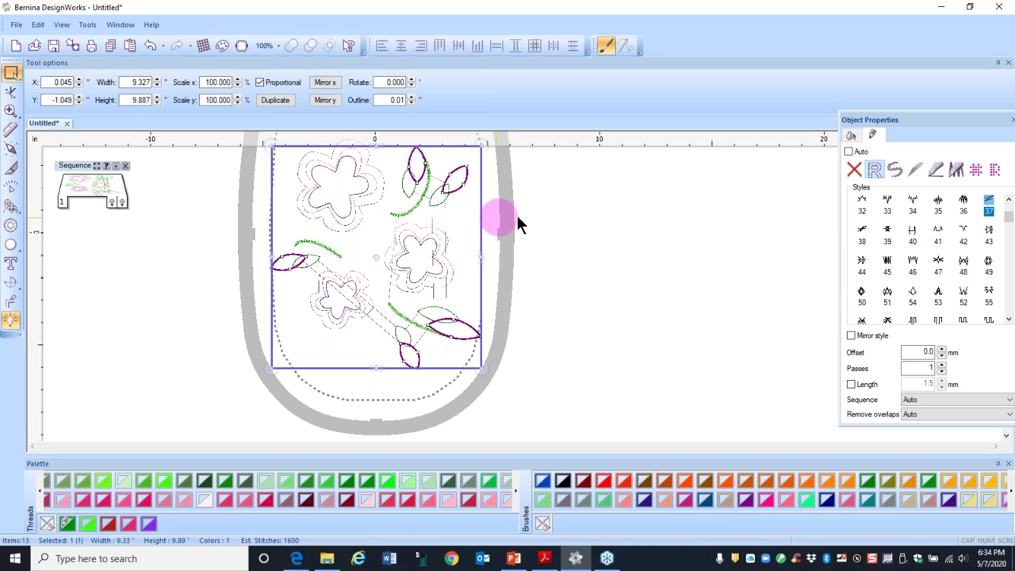
click(888, 268)
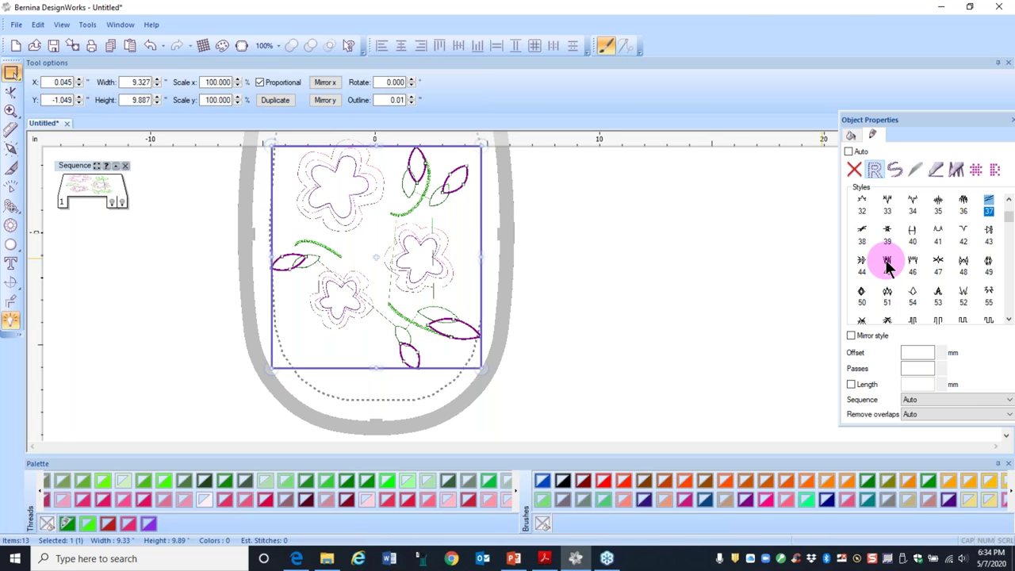
scroll(474, 283, up, 2)
scroll(468, 289, up, 2)
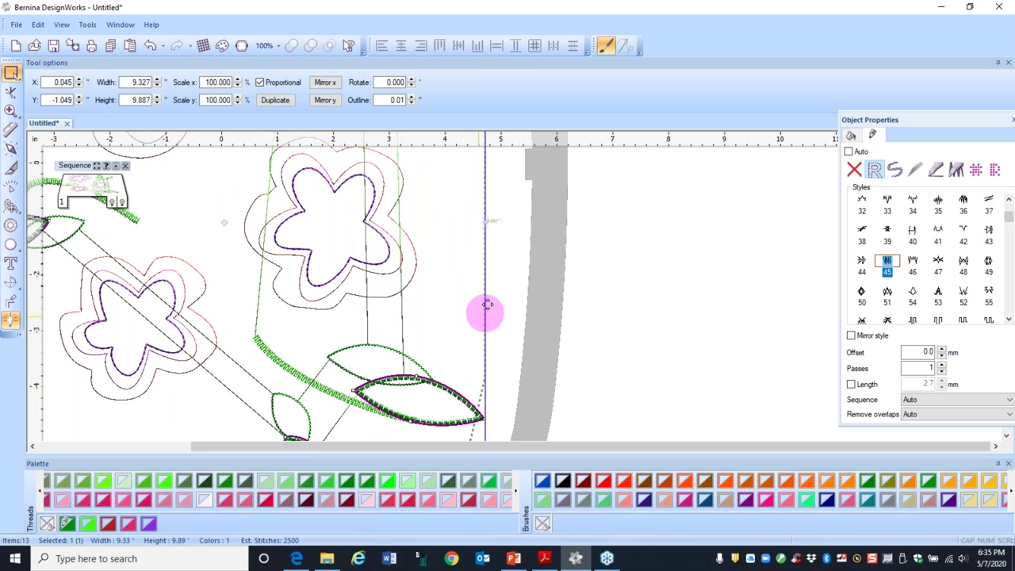
scroll(468, 298, down, 3)
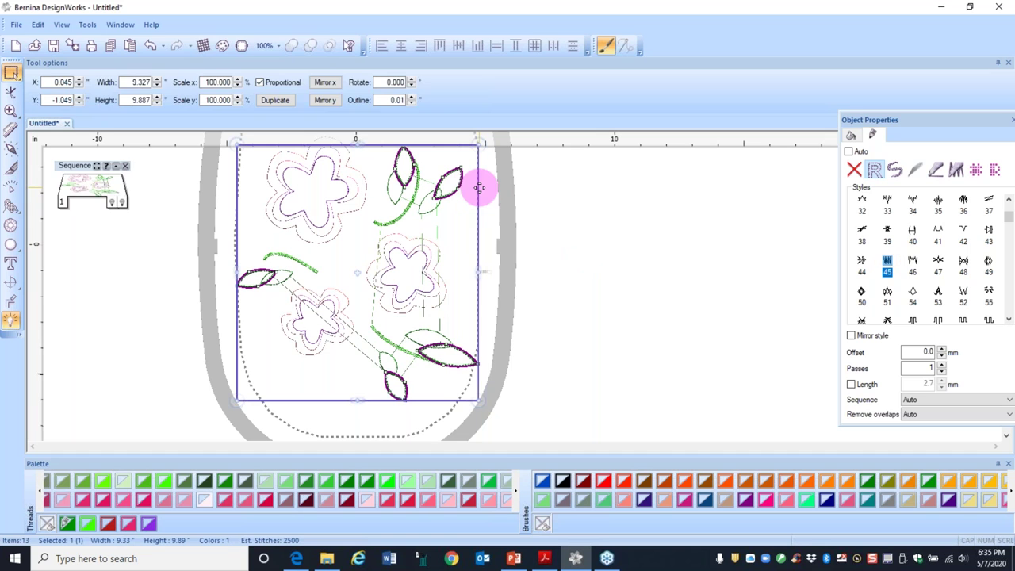
Step: Break apart both the enlarged leaf set and the original small leaf set into separate leaves
right_click(479, 188)
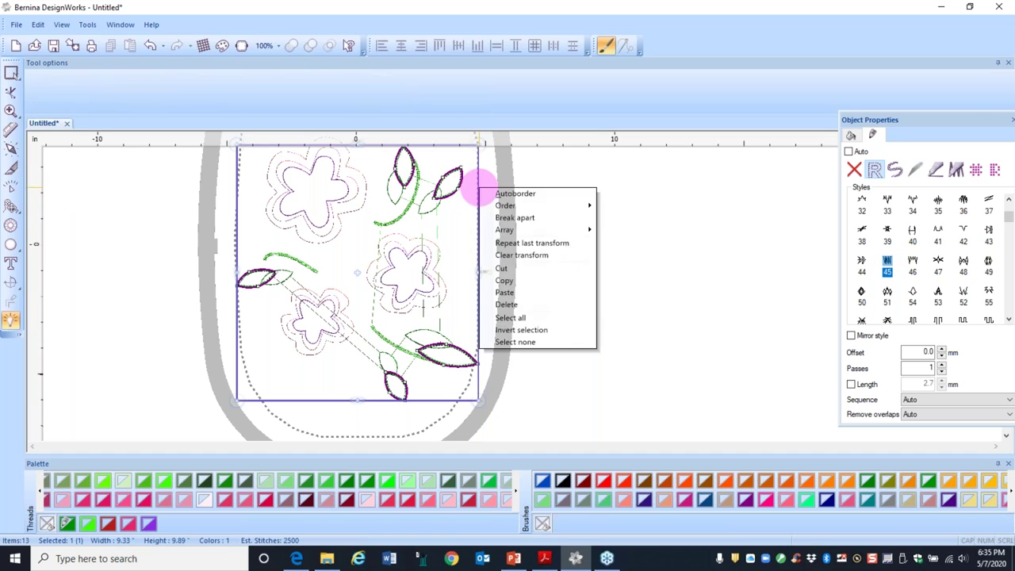
click(509, 222)
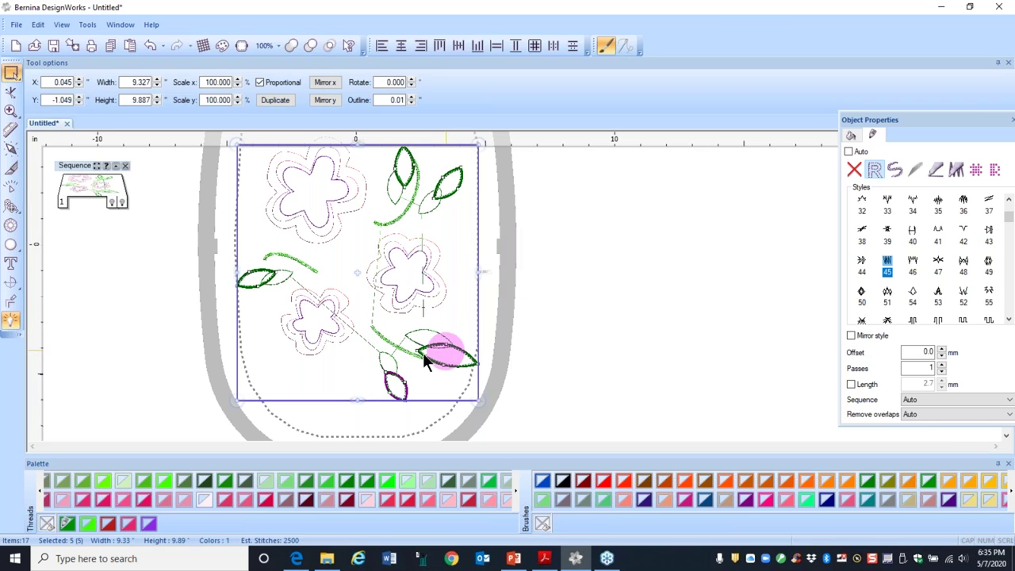
mouse_move(275, 300)
mouse_down()
mouse_move(416, 232)
mouse_move(430, 211)
mouse_move(396, 193)
mouse_move(428, 257)
mouse_move(432, 325)
mouse_move(332, 341)
mouse_move(309, 270)
mouse_move(426, 199)
mouse_up()
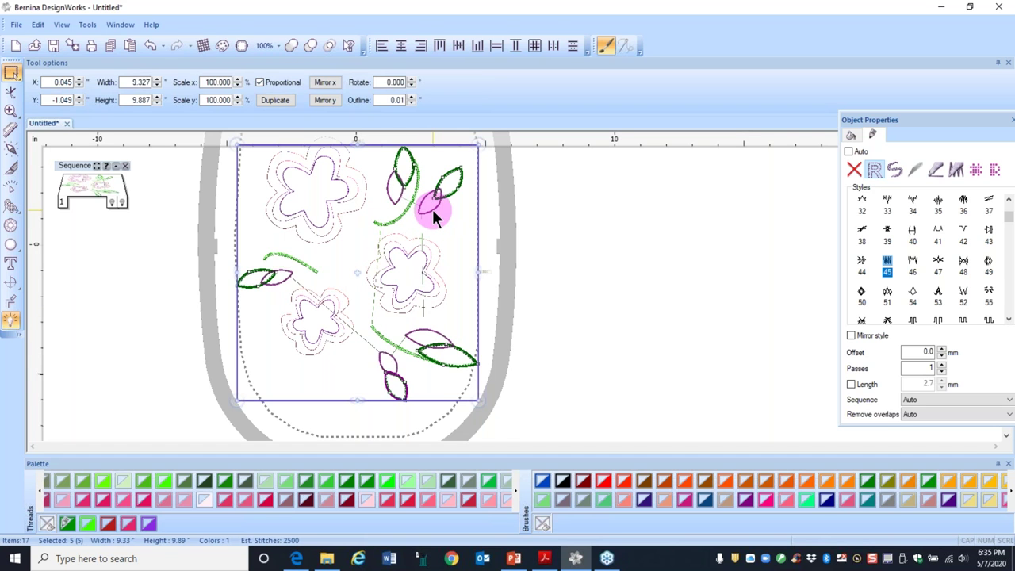
click(432, 209)
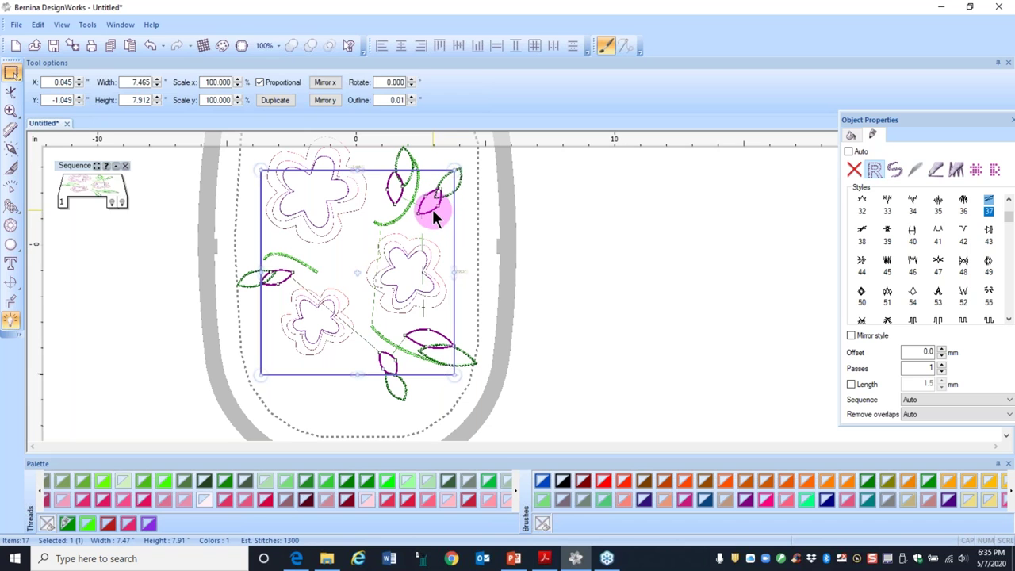
right_click(432, 210)
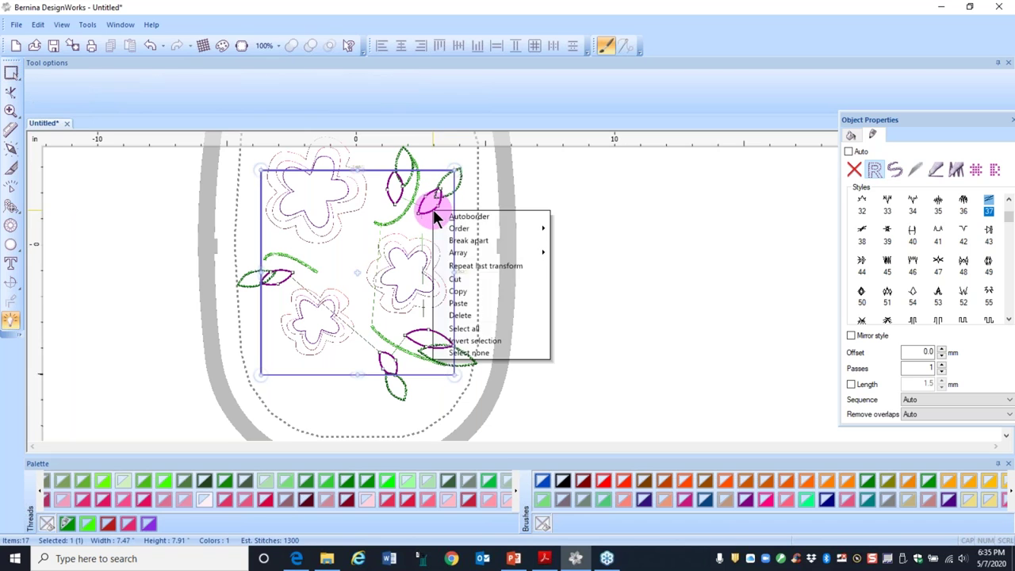
click(456, 242)
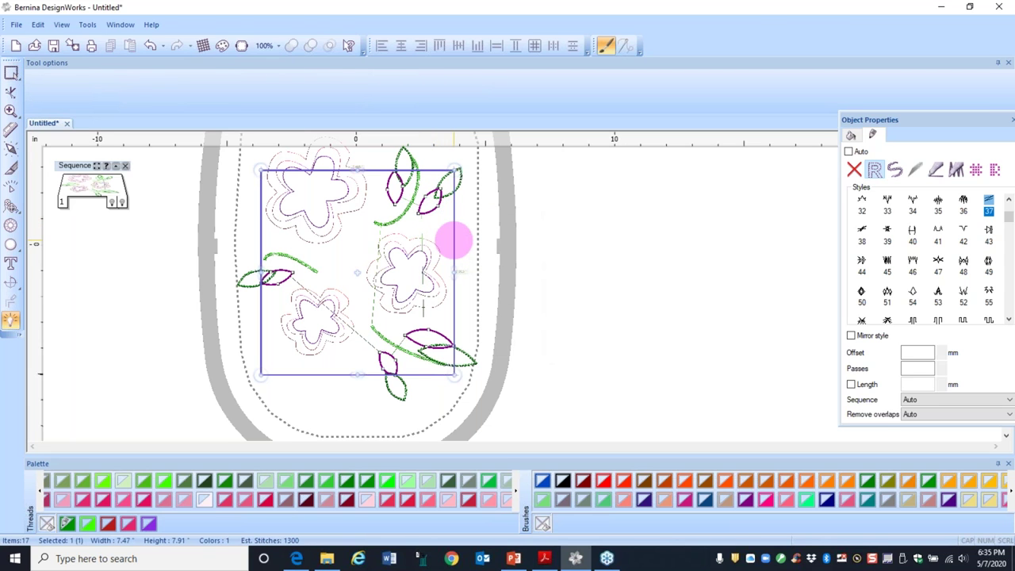
click(572, 240)
Step: Break apart the combined upper and lower right stems into separate objects
scroll(500, 221, down, 1)
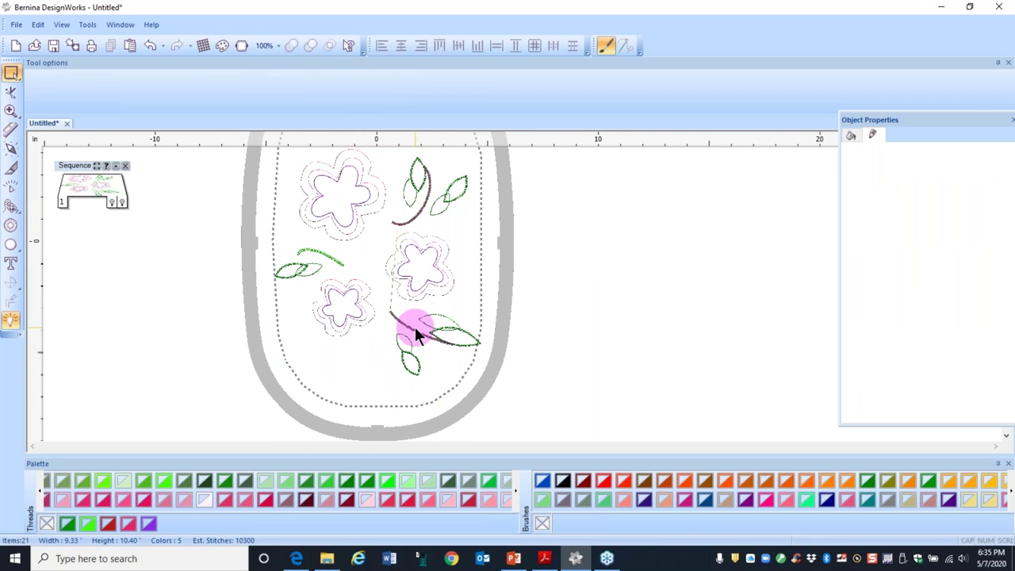
click(415, 215)
right_click(414, 215)
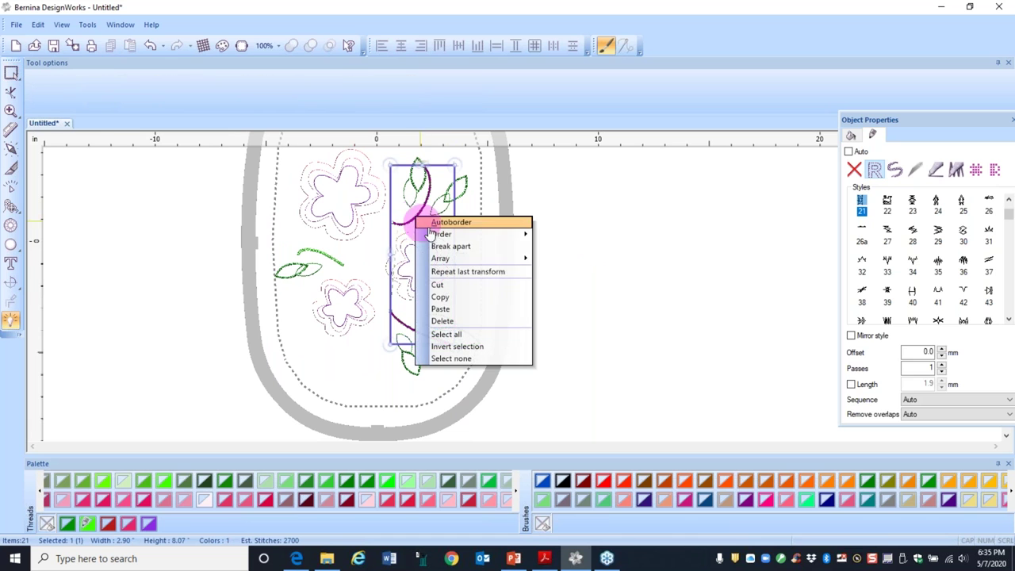
click(440, 252)
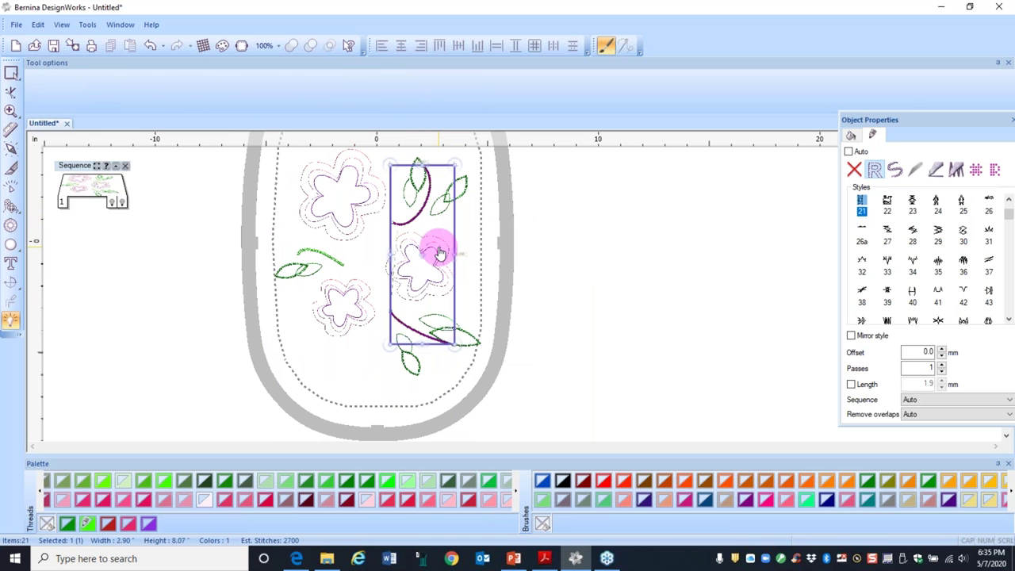
click(580, 248)
Step: Move the enlarged leaf outside the upper stem's curve so it surrounds its small original
scroll(427, 182, up, 1)
scroll(465, 187, up, 3)
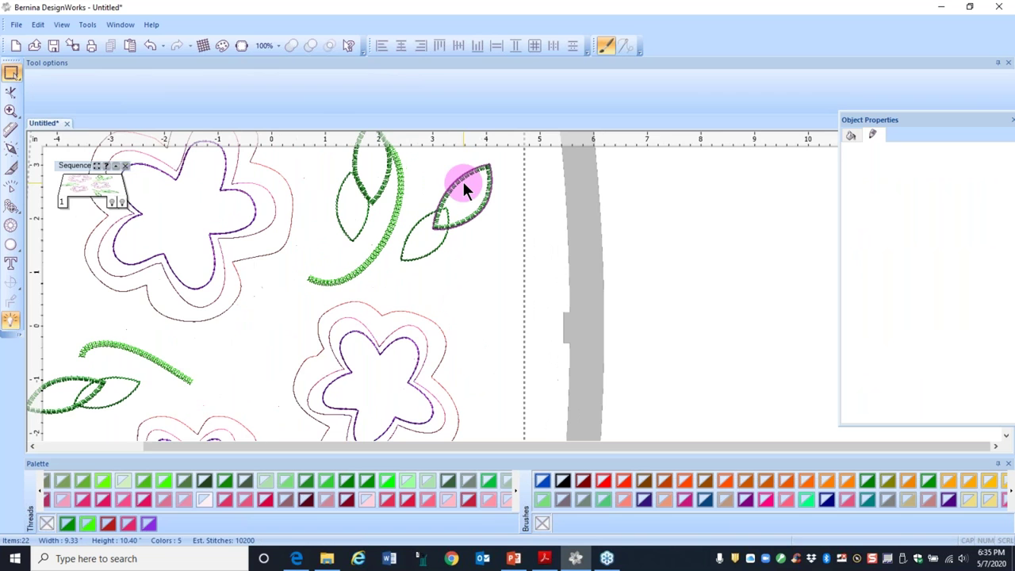
click(466, 171)
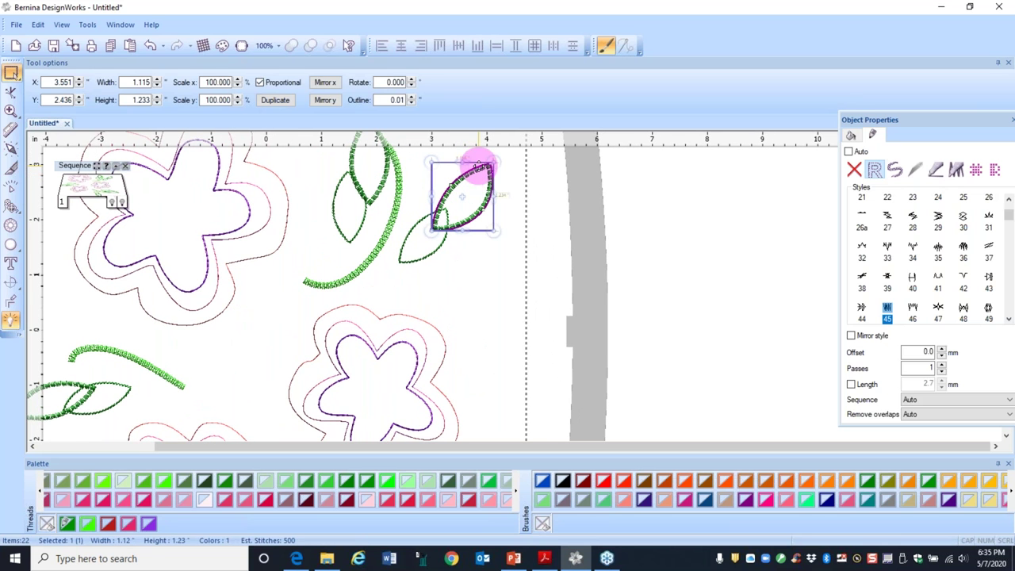
drag(471, 165, 477, 163)
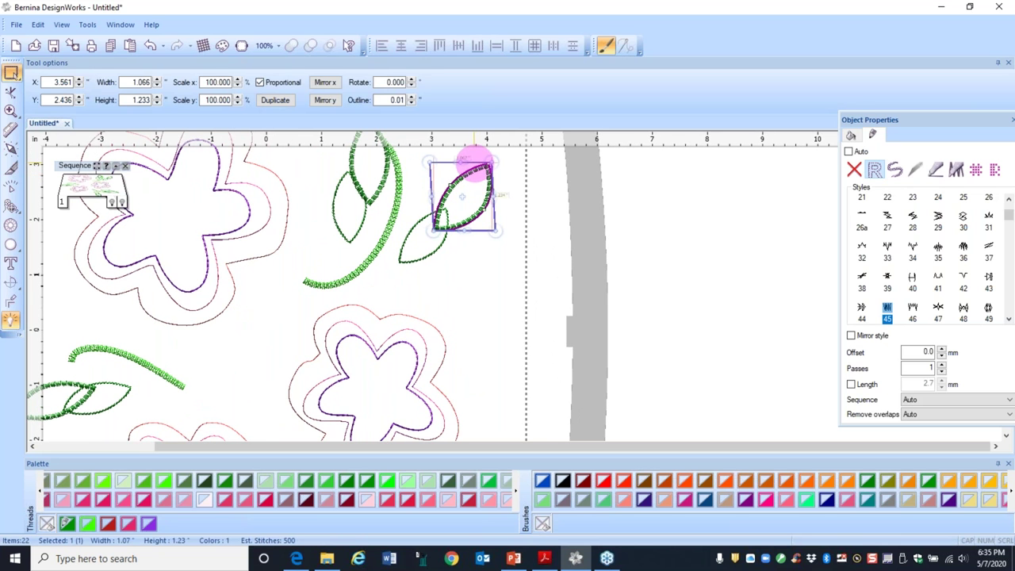
drag(492, 222, 453, 249)
Step: Center the enlarged leaf inside the upper stem's curve around its small original and apply run style 35 to it
click(381, 177)
drag(387, 190, 370, 233)
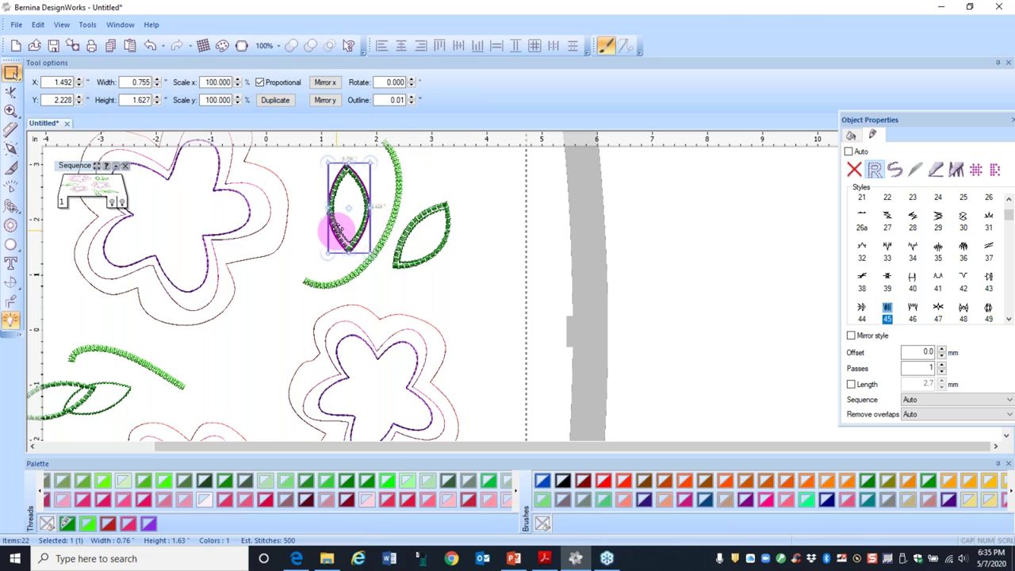
click(937, 252)
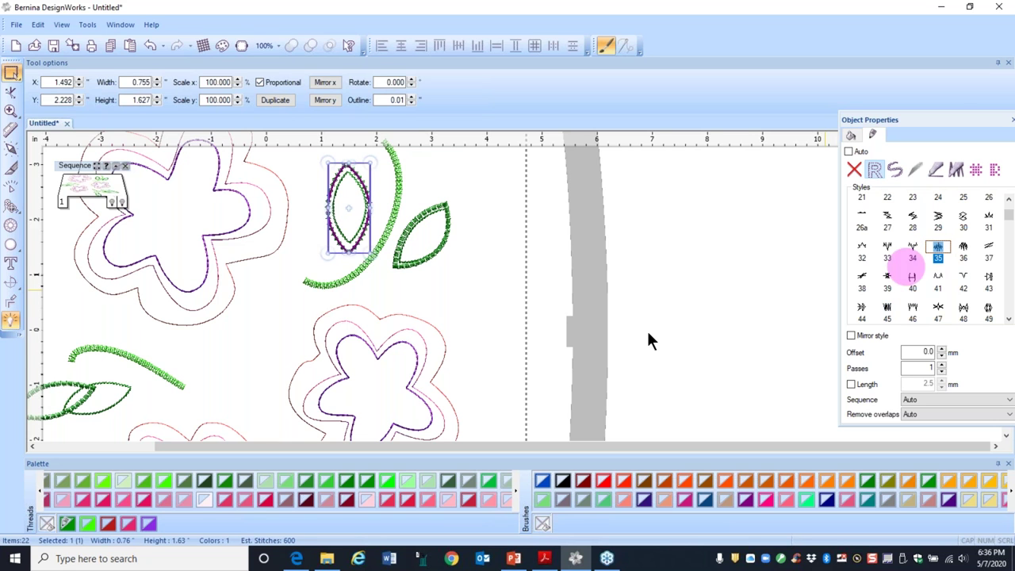
Step: Move the enlarged leaf below the left stem around its small original, and dock the Object Properties window
drag(87, 389, 124, 375)
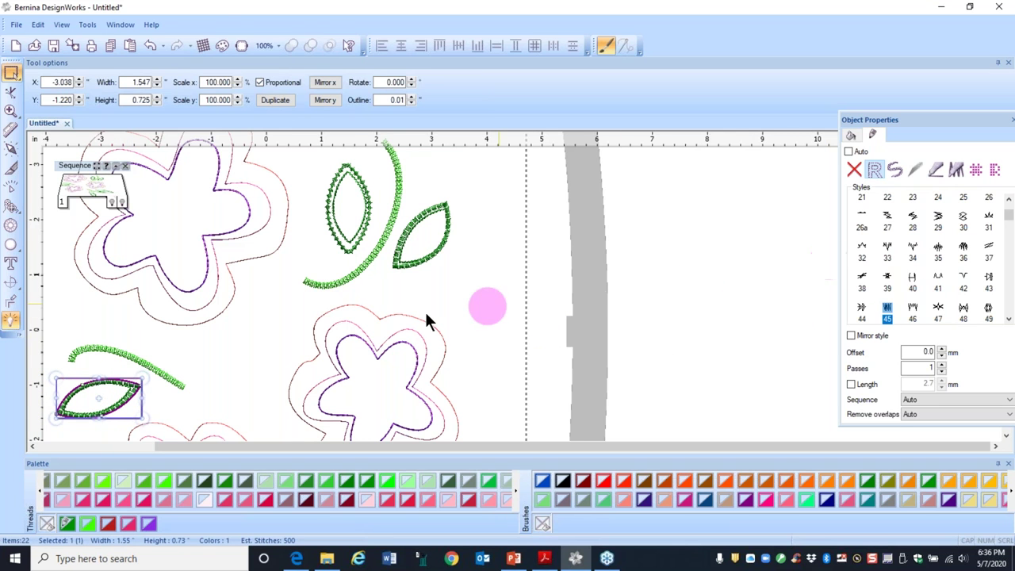
scroll(340, 372, down, 1)
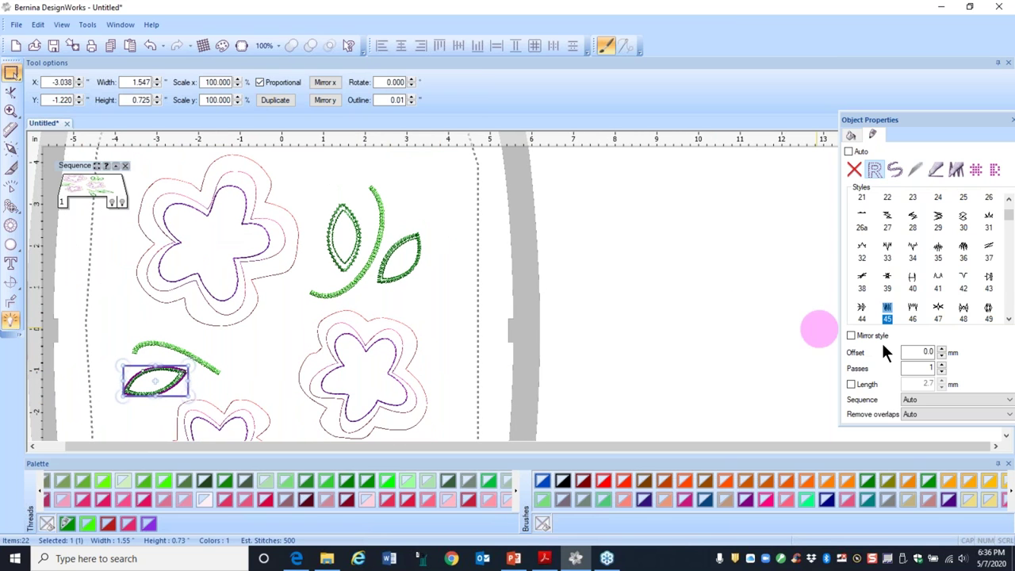
drag(912, 121, 912, 119)
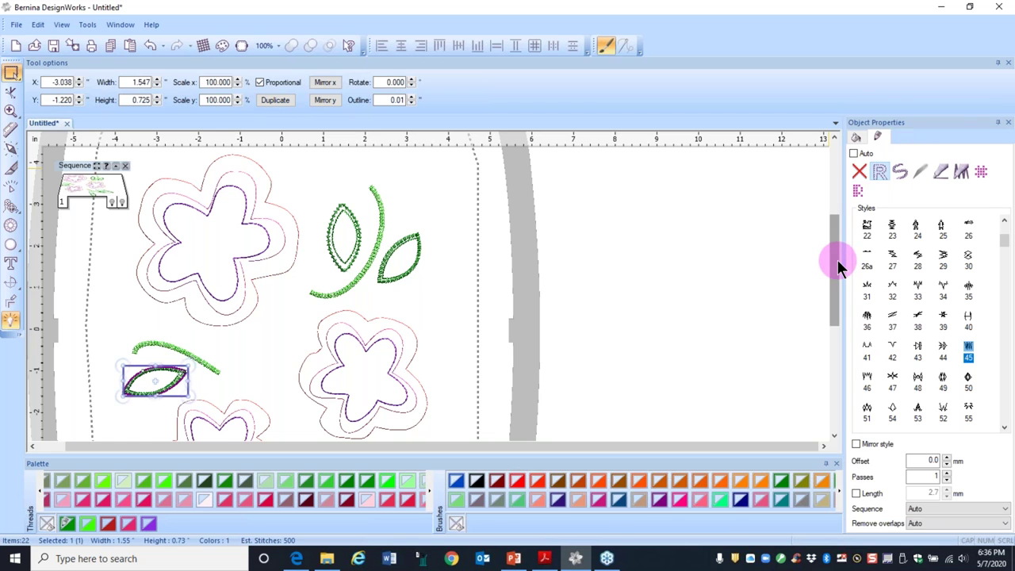
Step: Center the two enlarged leaves at the lower right stem around their originals, and apply run style 36 to the one below the stem
drag(837, 260, 845, 311)
drag(445, 347, 441, 323)
drag(359, 406, 347, 361)
click(870, 321)
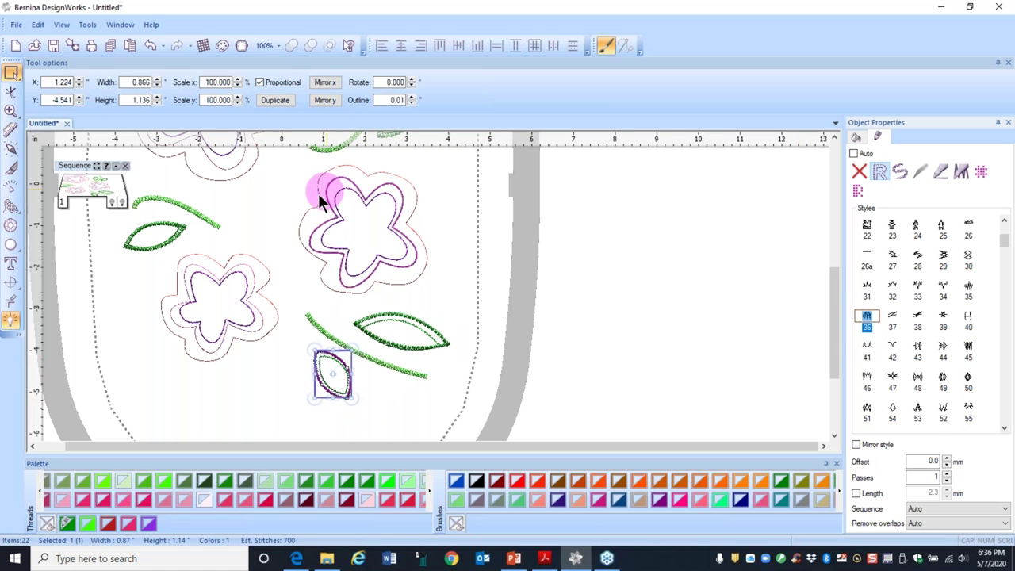
scroll(318, 193, down, 3)
drag(839, 330, 840, 268)
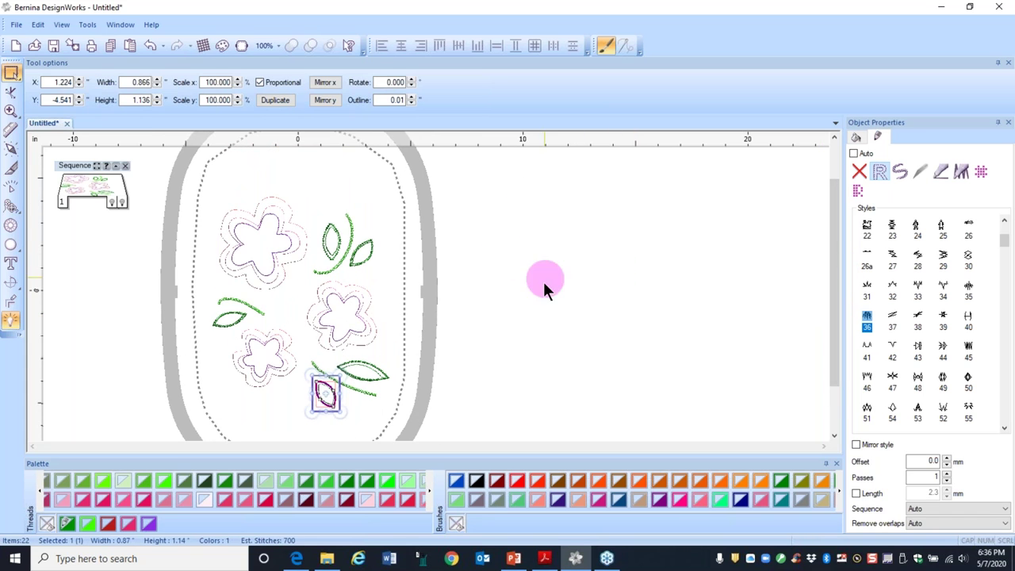
click(514, 276)
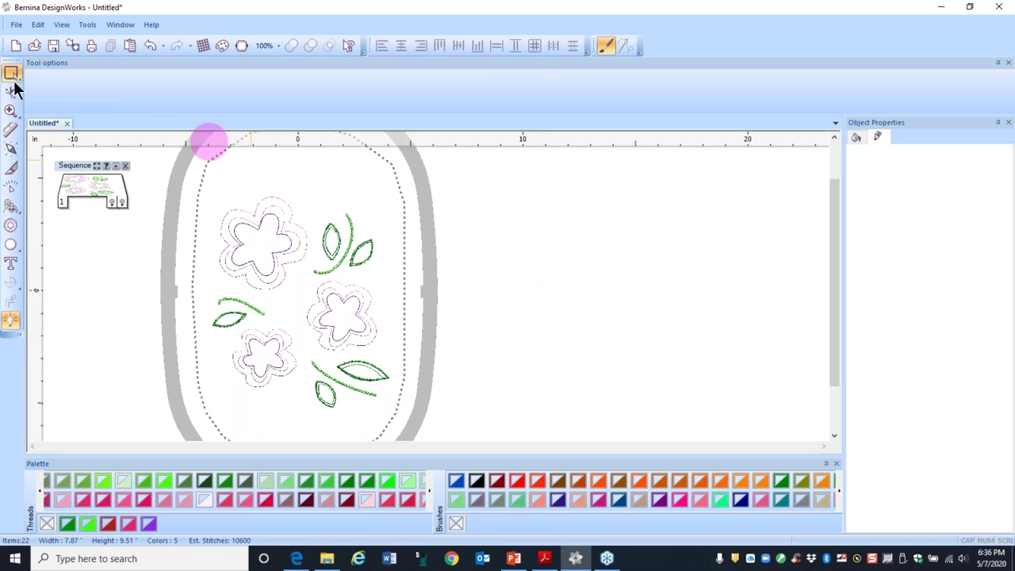
Step: Preview the design's stitch-out with Slow redraw, raising the speed to 9900 RPM, and close the simulation
click(12, 191)
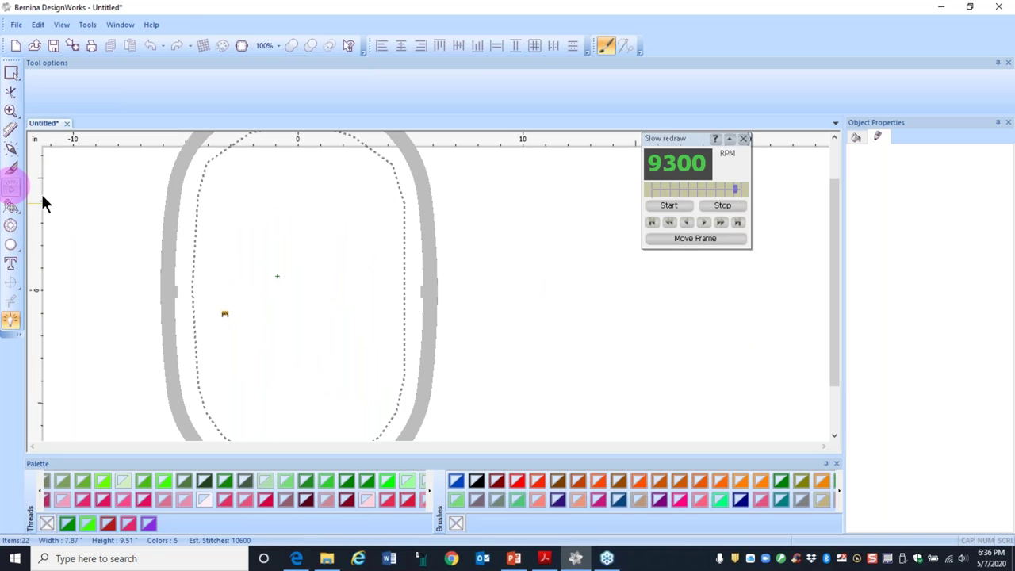
click(668, 206)
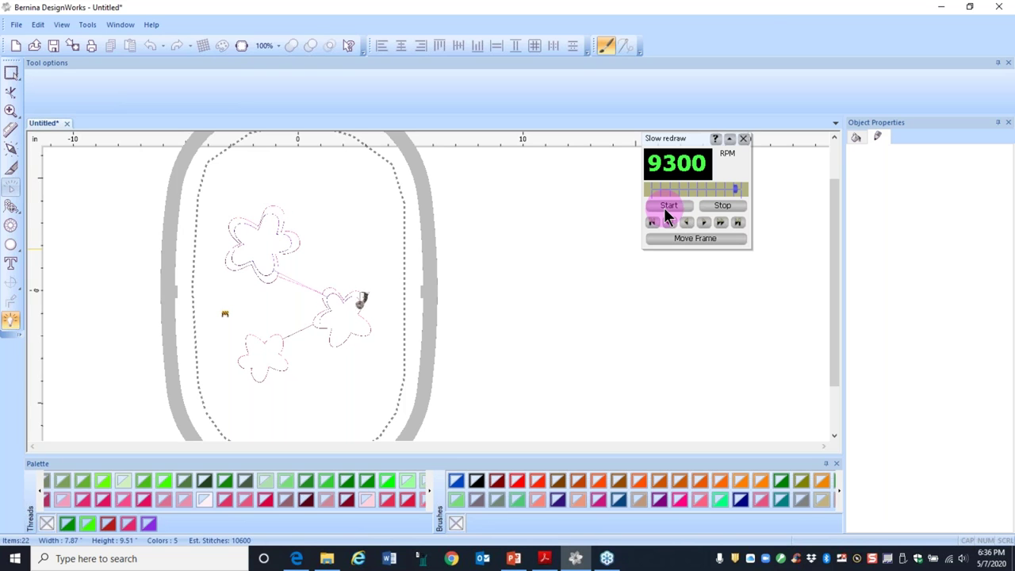
drag(731, 195, 758, 195)
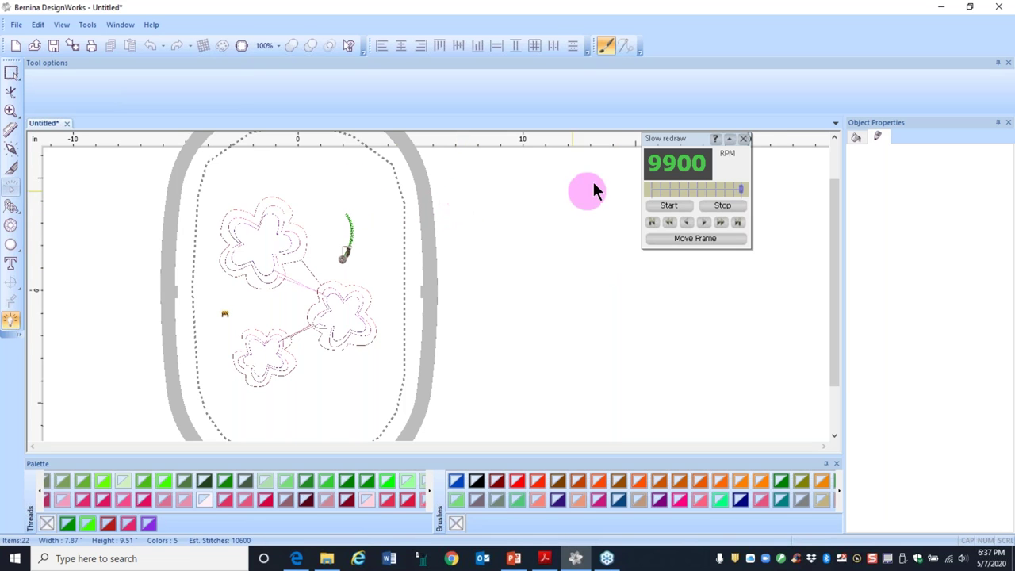
click(745, 139)
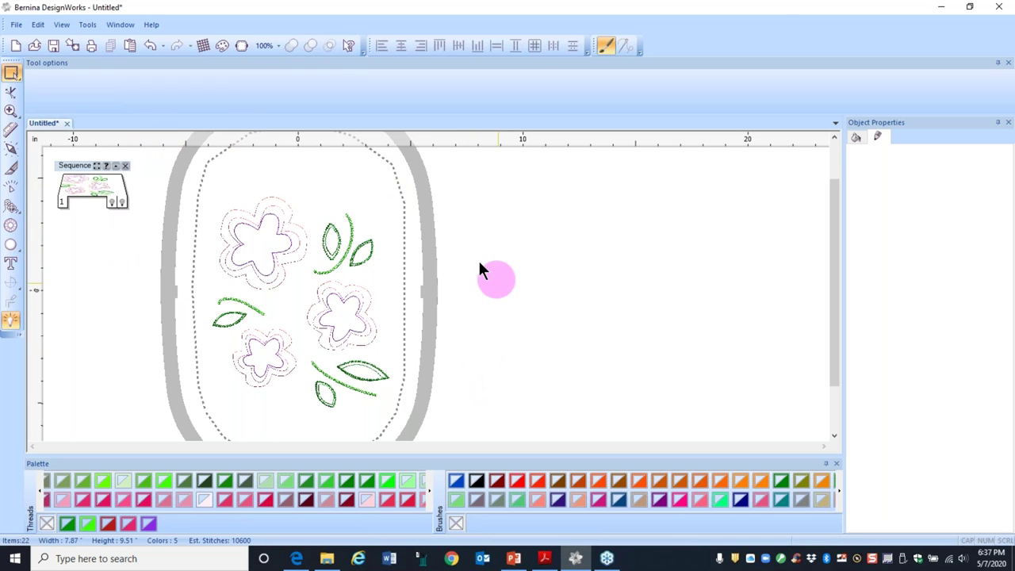
Step: Turn off the automatic sequence optimizer, using the Nothing (Leave design as is) technique
click(89, 178)
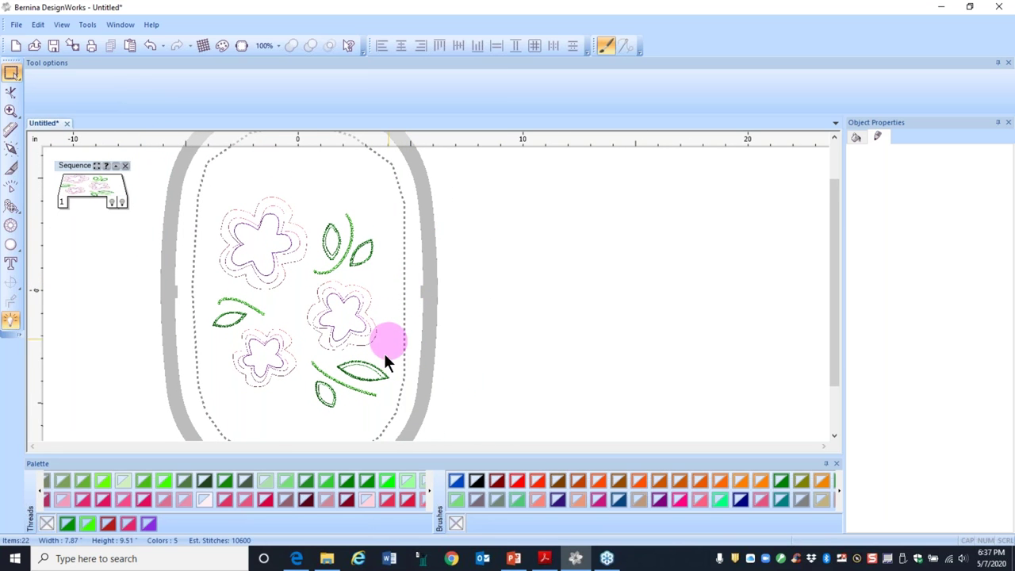
click(10, 323)
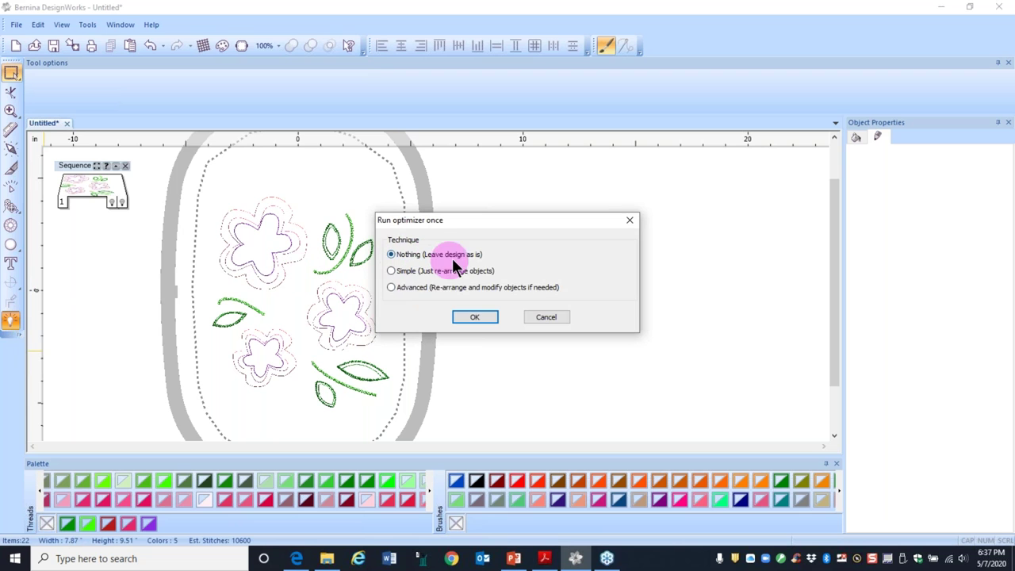
click(472, 318)
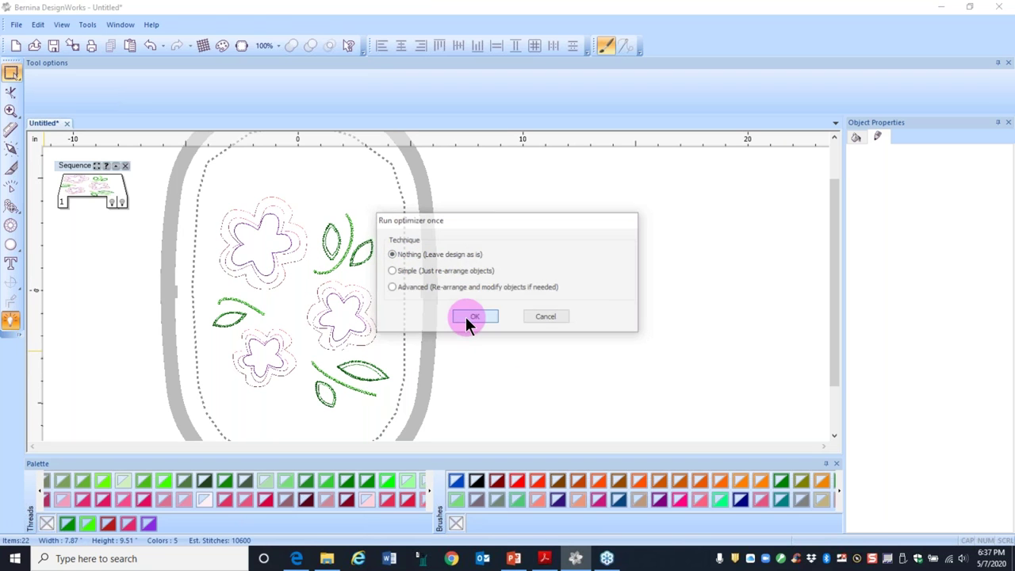
Step: Lengthen the Sequence window and group the design's individual objects by color
click(302, 300)
drag(102, 163, 118, 403)
click(126, 176)
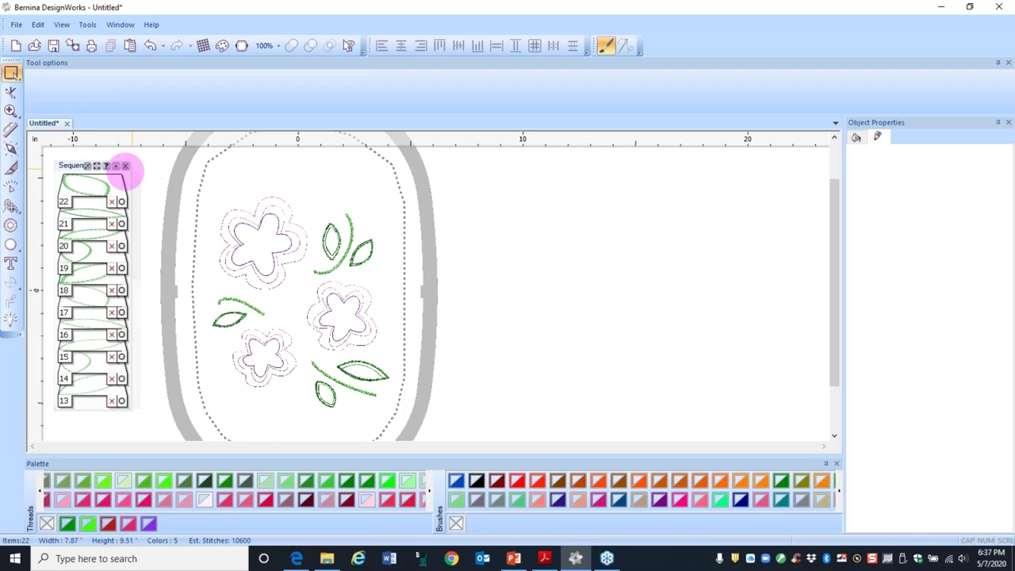
click(87, 166)
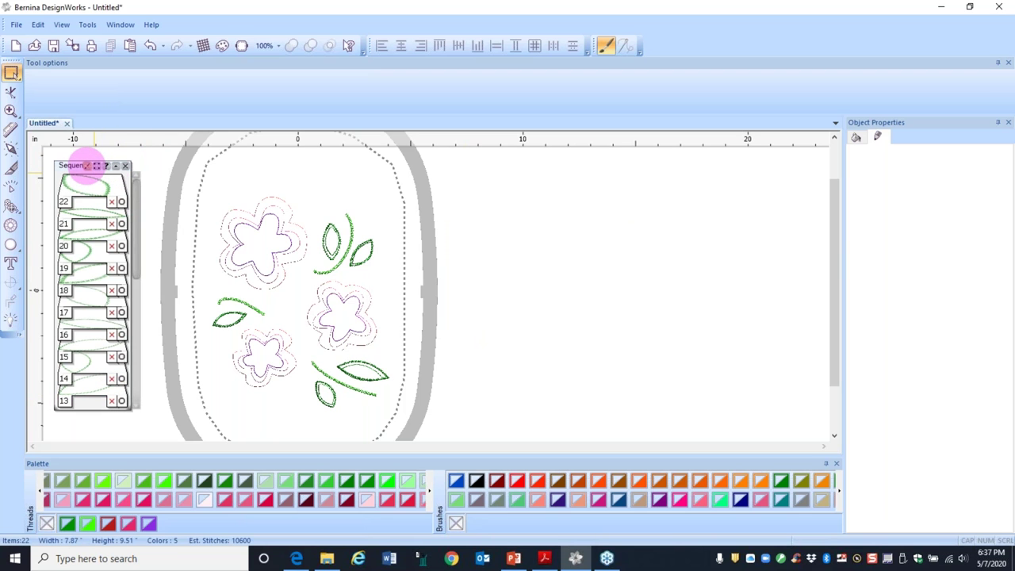
click(89, 171)
click(89, 171)
click(89, 170)
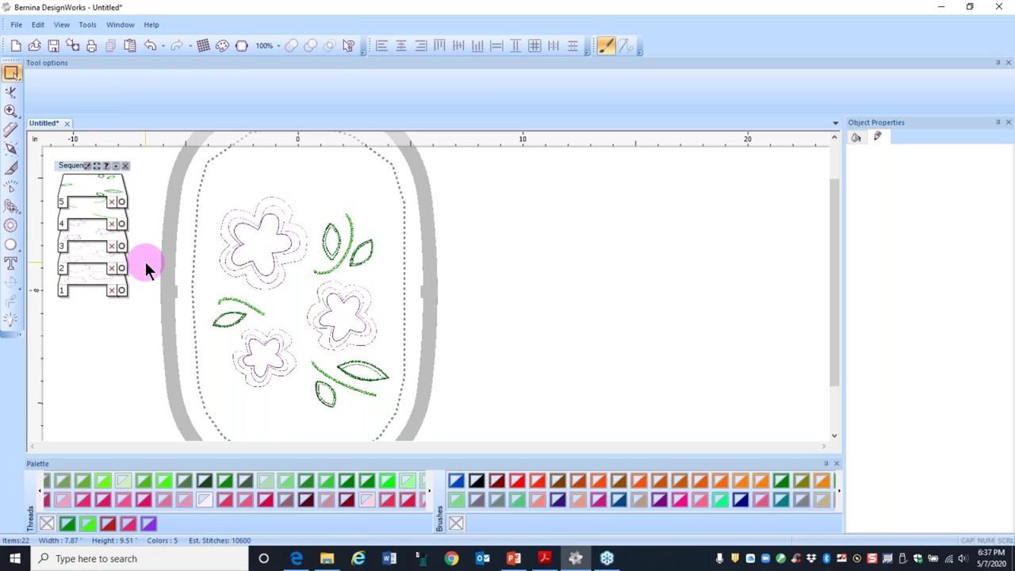
Step: Move the green stem and leaf color groups to the start of the stitching sequence, before the flower outlines
click(82, 204)
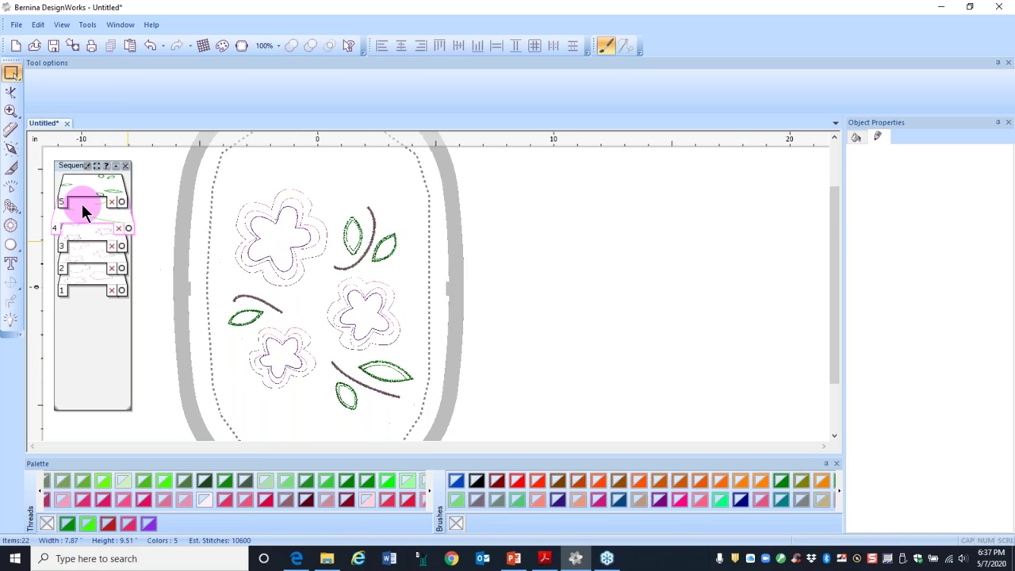
drag(84, 218, 99, 302)
click(184, 203)
drag(82, 175, 90, 258)
click(247, 279)
click(103, 225)
click(205, 272)
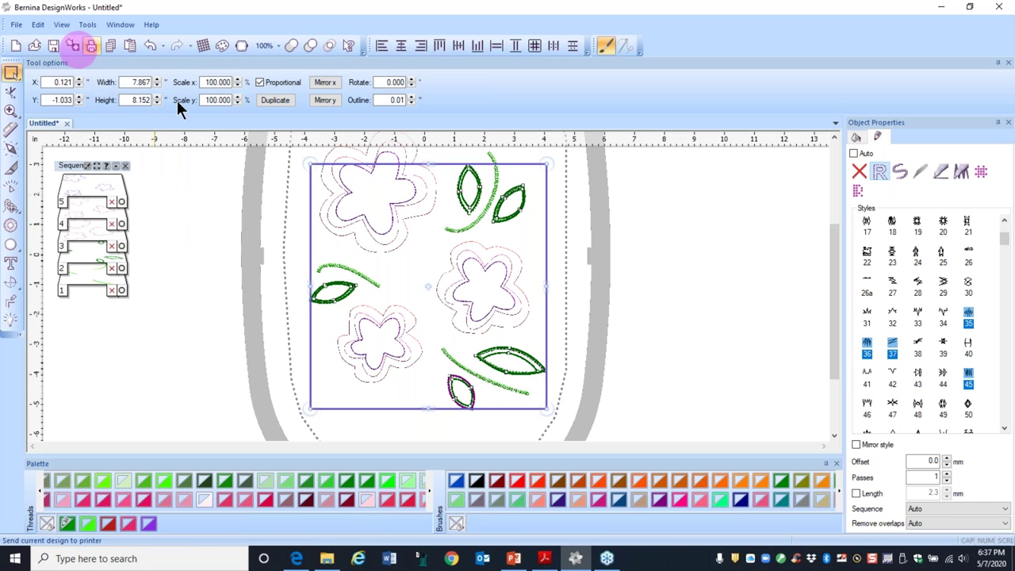
Step: Minimize DesignWorks, switch to the PowerPoint slide show and advance to the Daily News Bag pattern slide
click(943, 8)
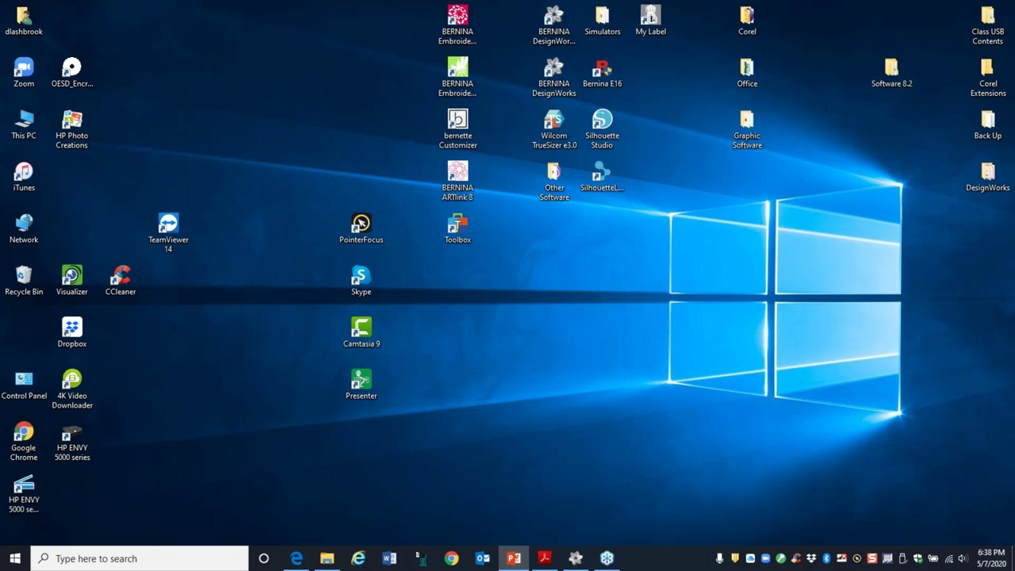
click(514, 558)
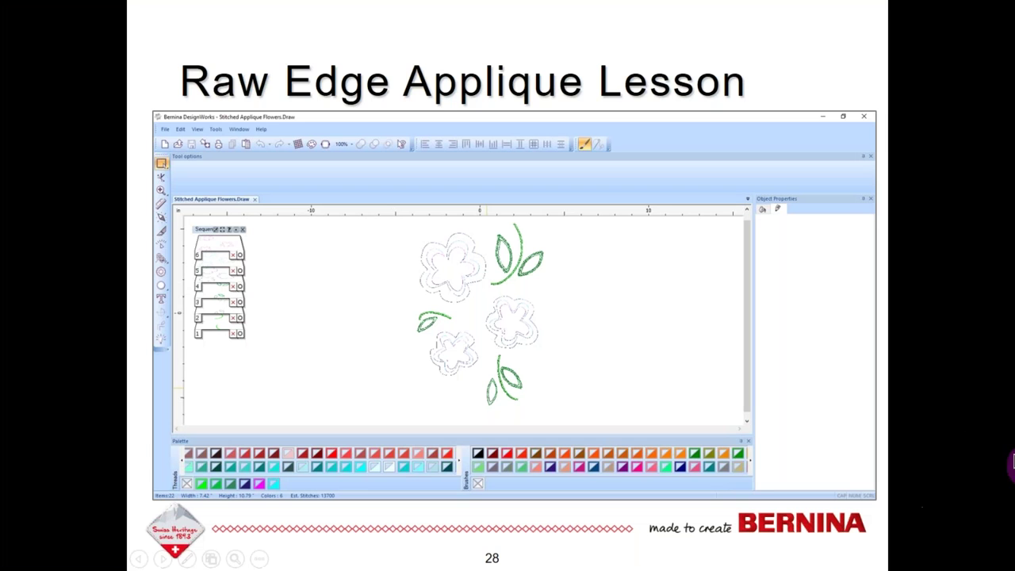
click(983, 432)
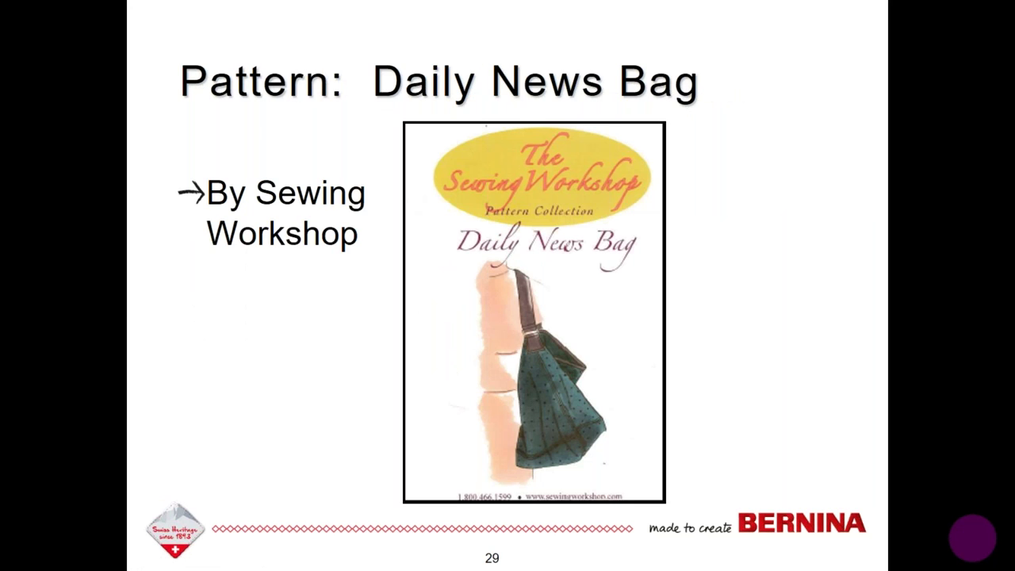